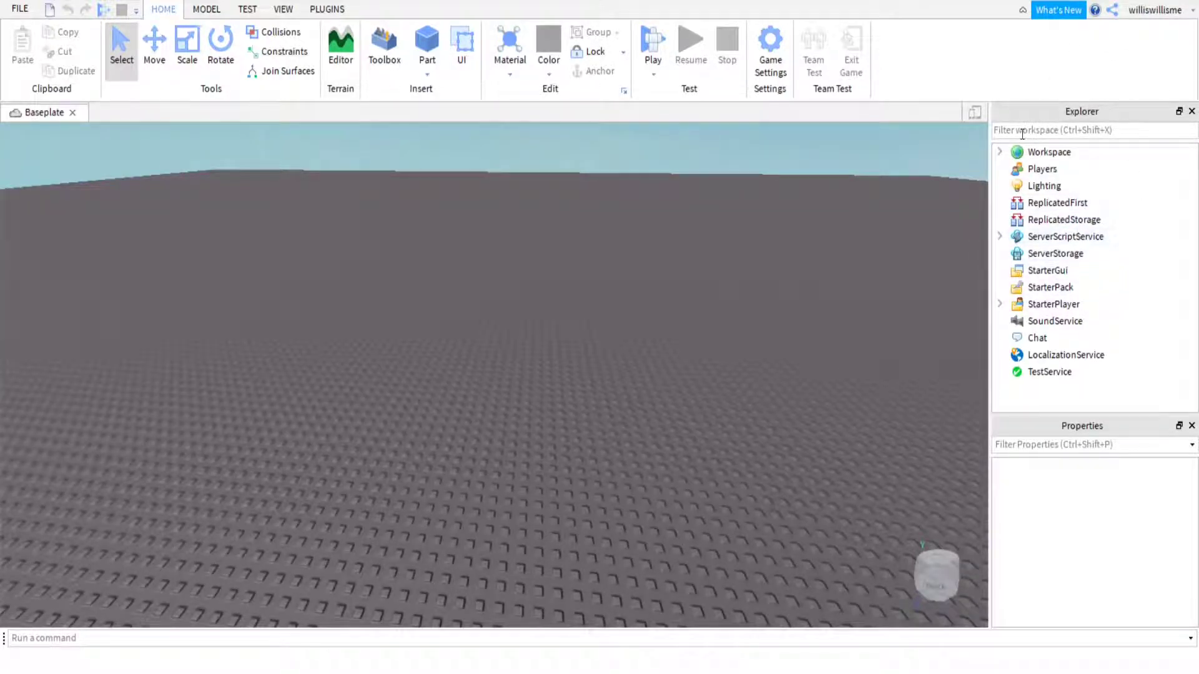
Step: Add a ScreenGui under StarterGui and select it
{"action": "left_click", "coordinate": [271, 13]}
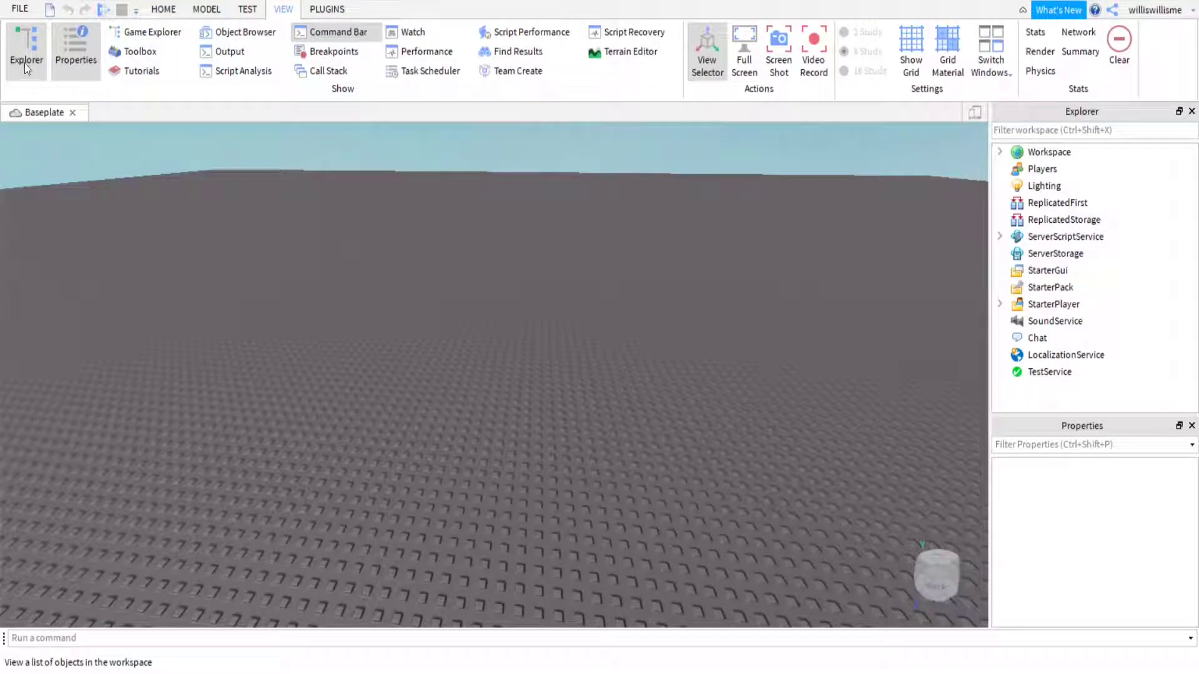
{"action": "left_click", "coordinate": [164, 9]}
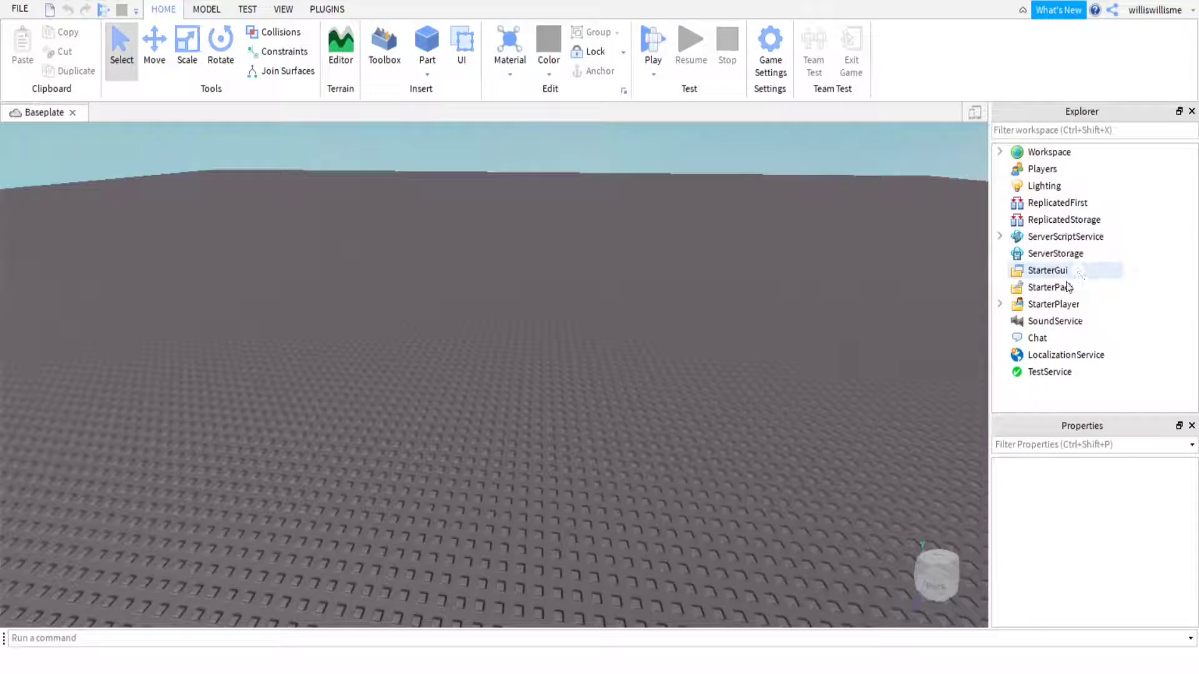
{"action": "left_click", "coordinate": [1079, 272]}
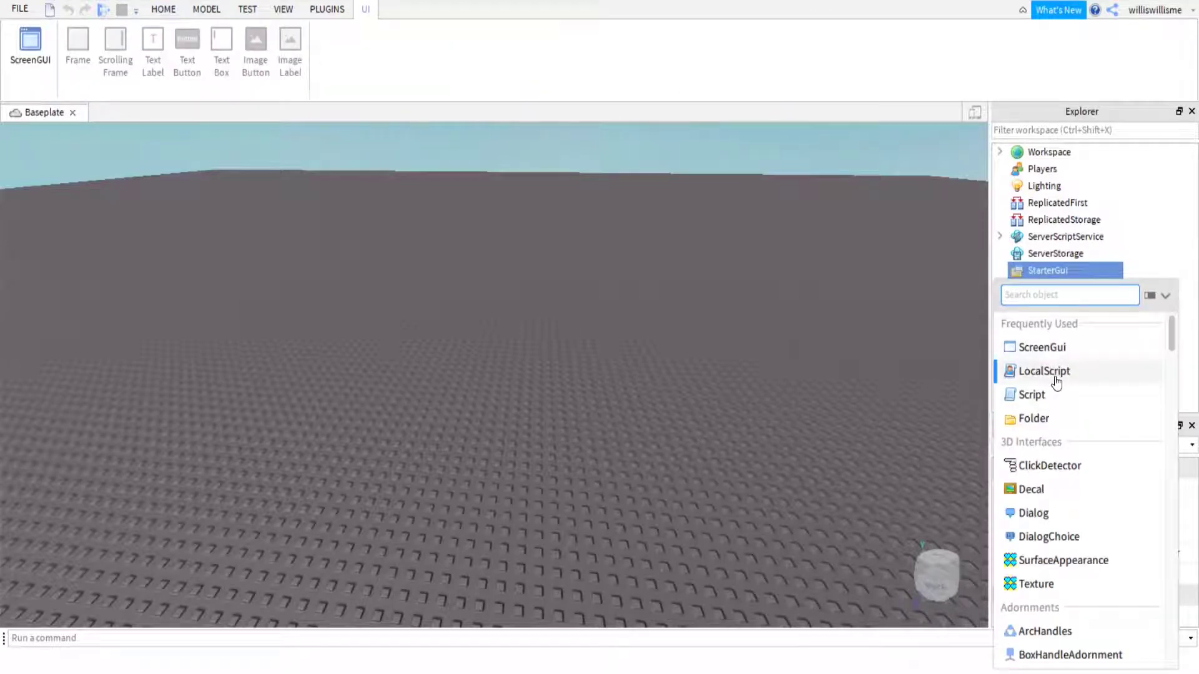
{"action": "key", "text": "Escape"}
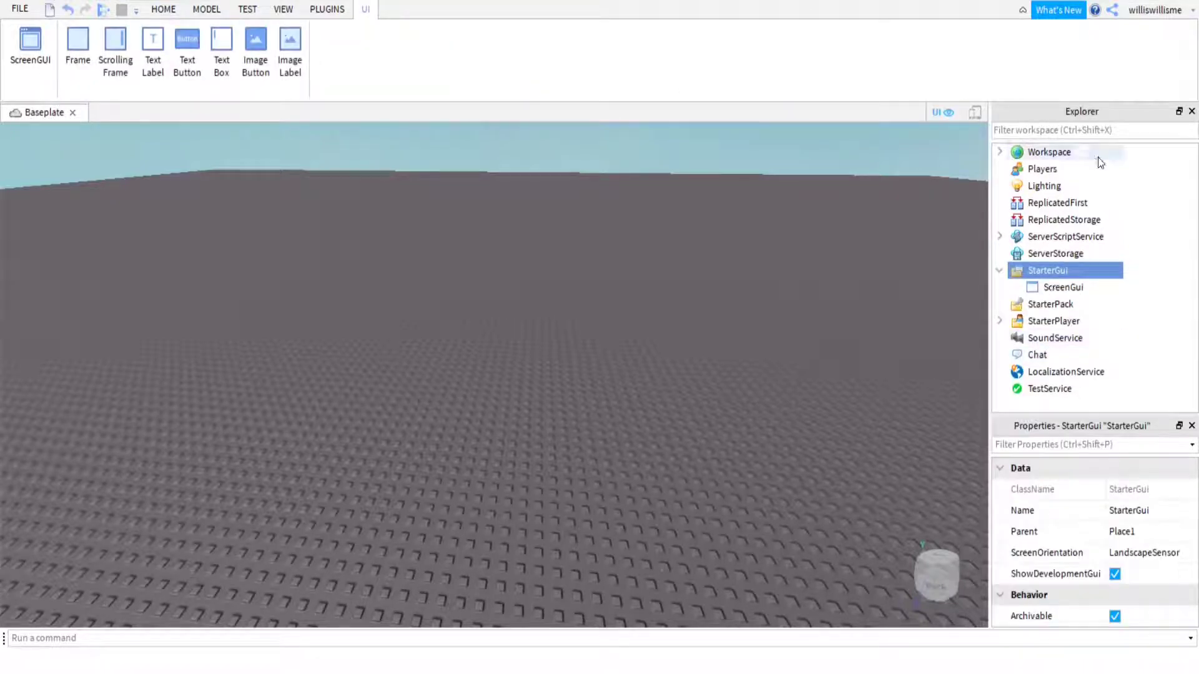
{"action": "left_click", "coordinate": [1040, 304]}
{"action": "left_click", "coordinate": [1044, 289]}
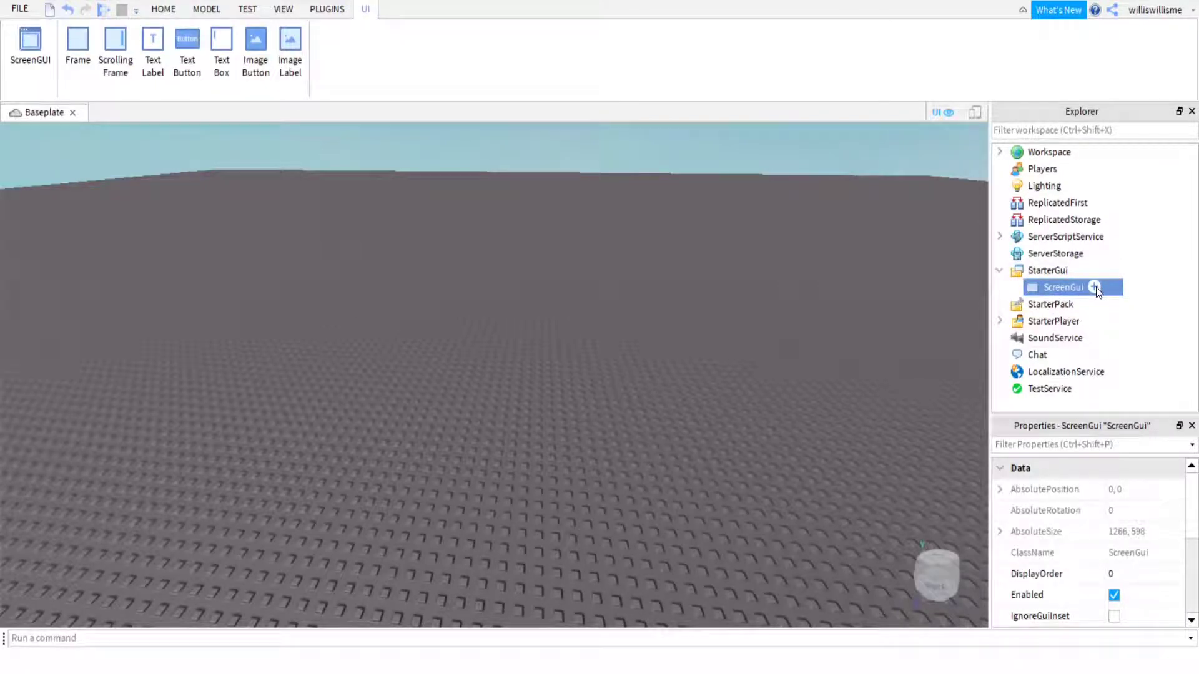
Step: Insert a TextButton into the ScreenGui, move it lower, and enlarge it to 249 x 103
{"action": "left_click", "coordinate": [1094, 288]}
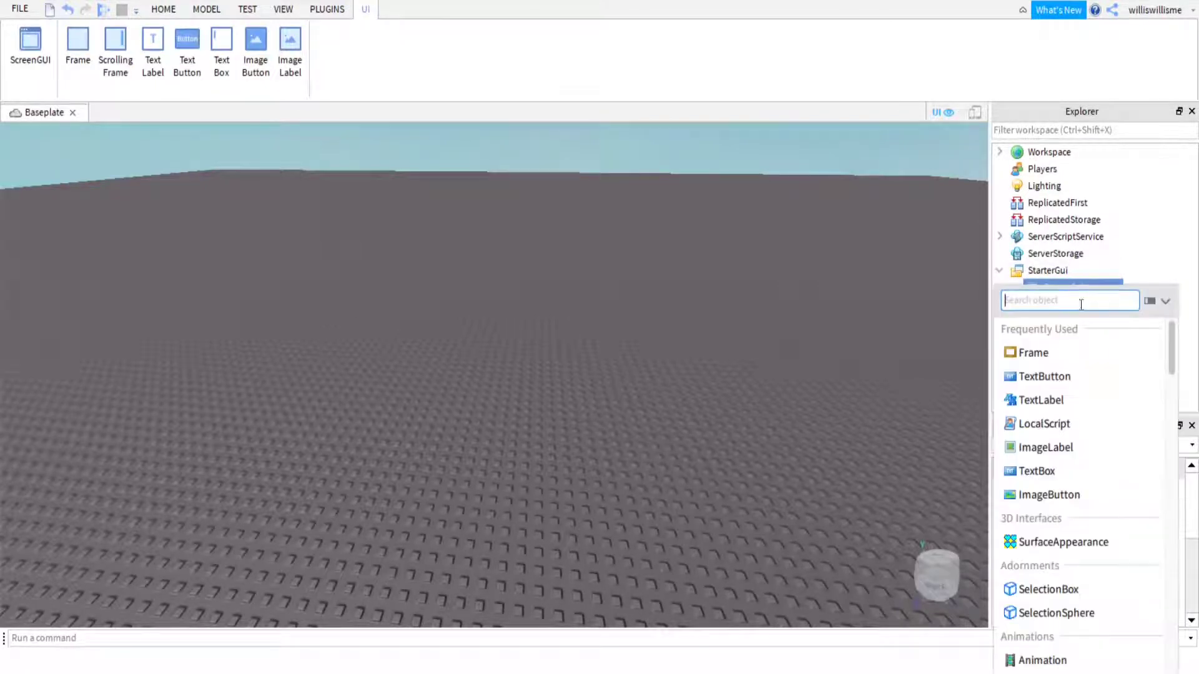
{"action": "left_click", "coordinate": [1021, 389]}
{"action": "left_click_drag", "start_coordinate": [75, 178], "coordinate": [72, 356]}
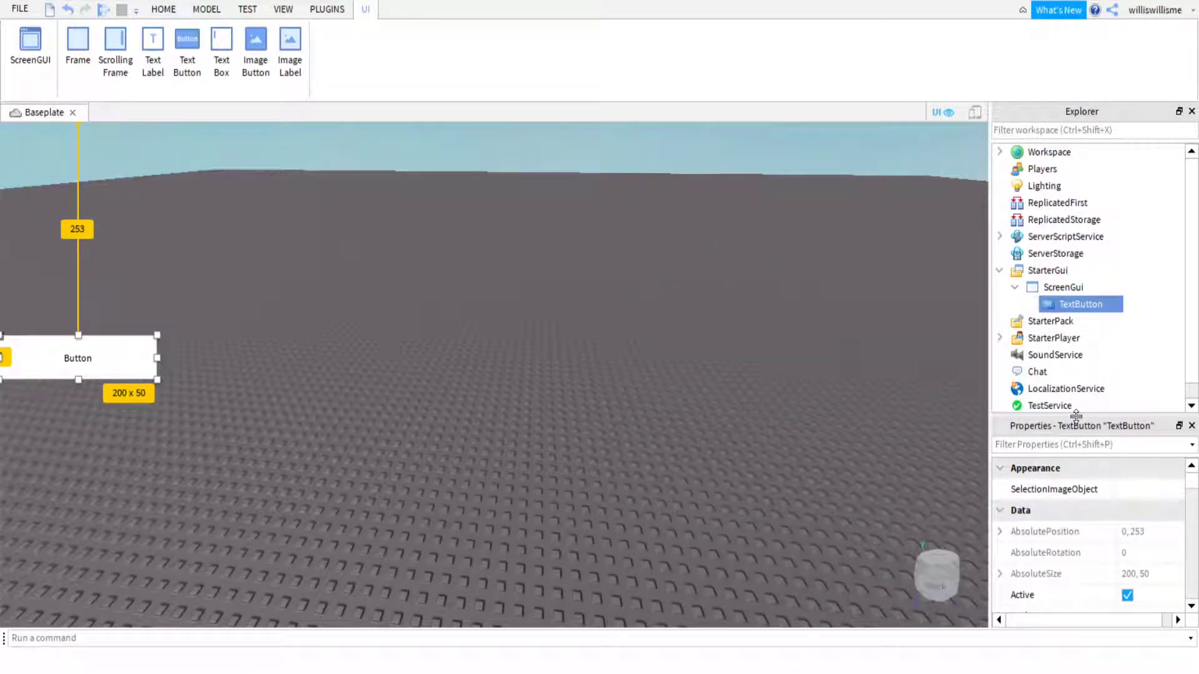
{"action": "left_click_drag", "start_coordinate": [157, 379], "coordinate": [196, 423]}
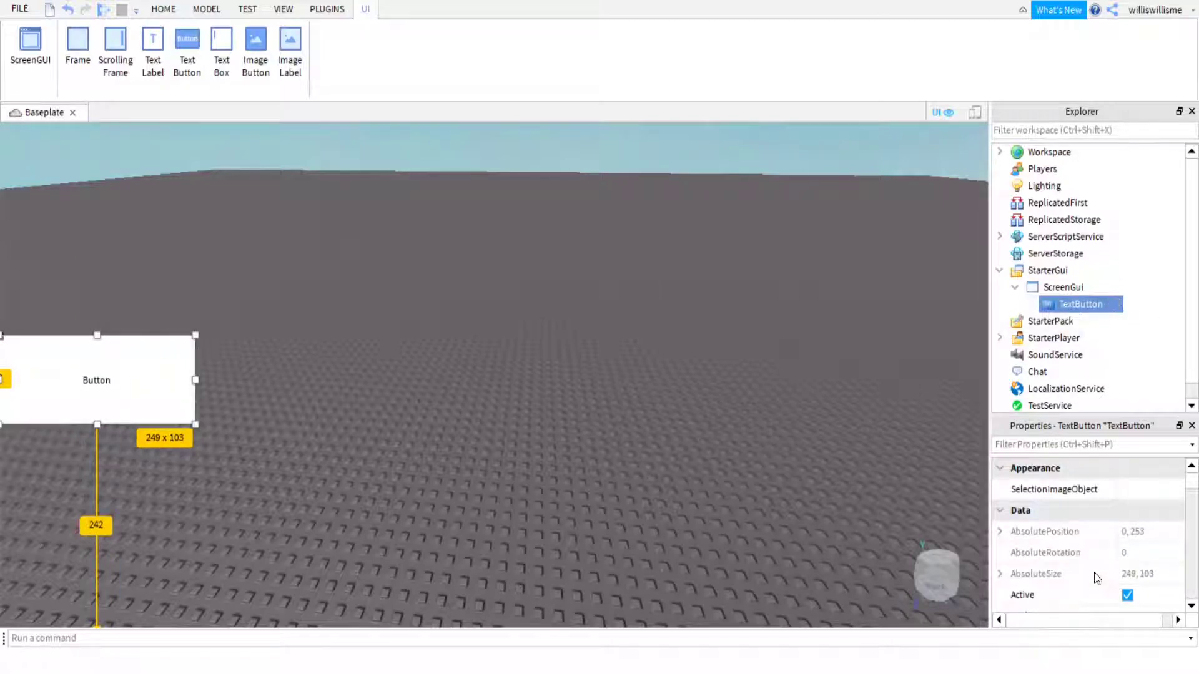
Step: Set the TextButton's BackgroundColor3 to the cyan custom colour (0, 200, 255)
{"action": "scroll", "coordinate": [1094, 575], "scroll_direction": "down", "scroll_amount": 5}
{"action": "scroll", "coordinate": [1096, 569], "scroll_direction": "up", "scroll_amount": 3}
{"action": "scroll", "coordinate": [1095, 566], "scroll_direction": "down", "scroll_amount": 5}
{"action": "scroll", "coordinate": [1144, 534], "scroll_direction": "up", "scroll_amount": 5}
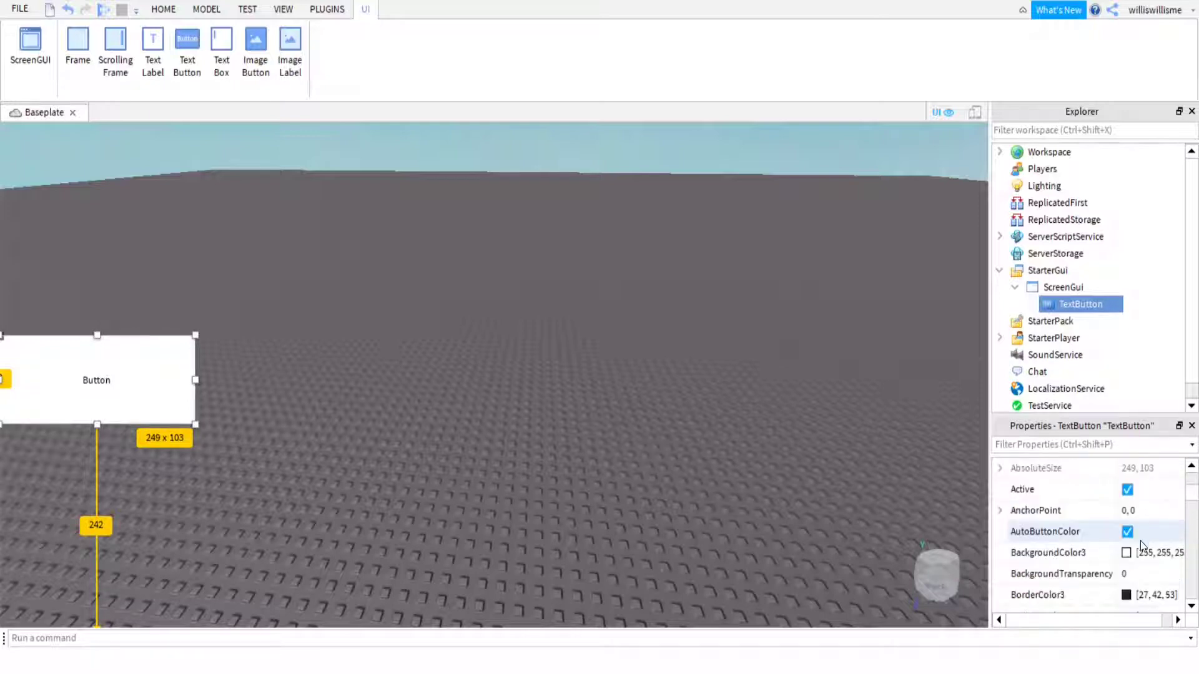
{"action": "left_click", "coordinate": [1122, 596]}
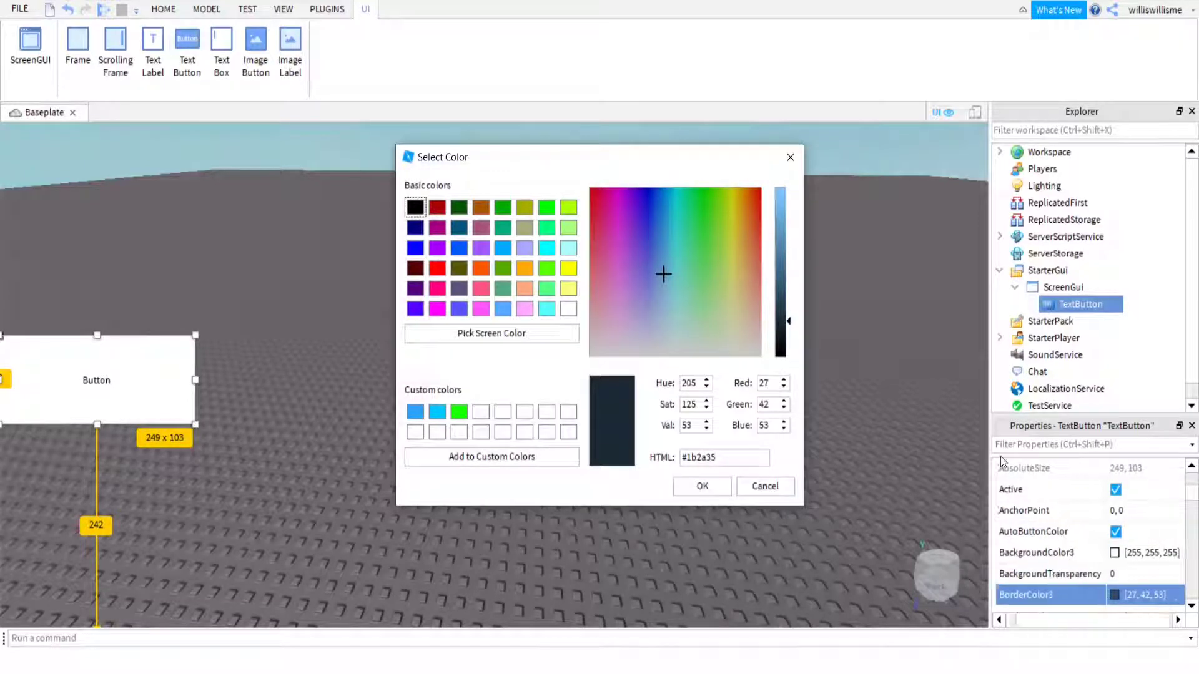
{"action": "left_click", "coordinate": [790, 156]}
{"action": "left_click", "coordinate": [1110, 554]}
{"action": "left_click", "coordinate": [1109, 554]}
{"action": "left_click", "coordinate": [459, 412]}
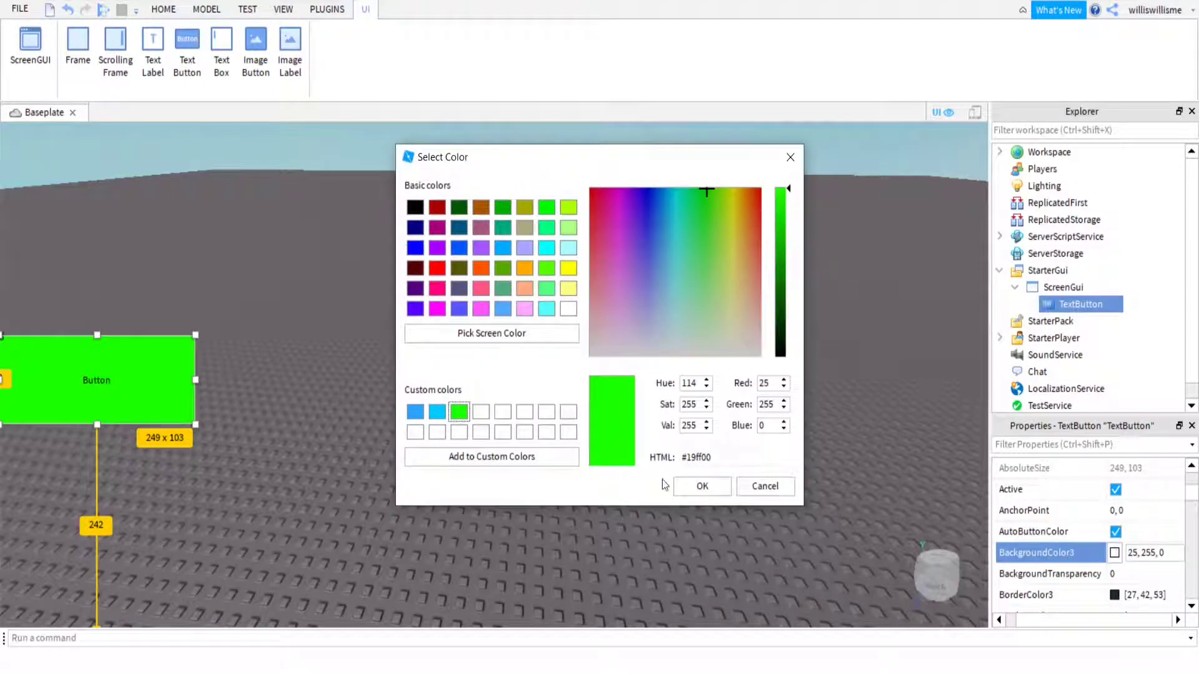
{"action": "left_click", "coordinate": [441, 415]}
{"action": "left_click", "coordinate": [693, 486]}
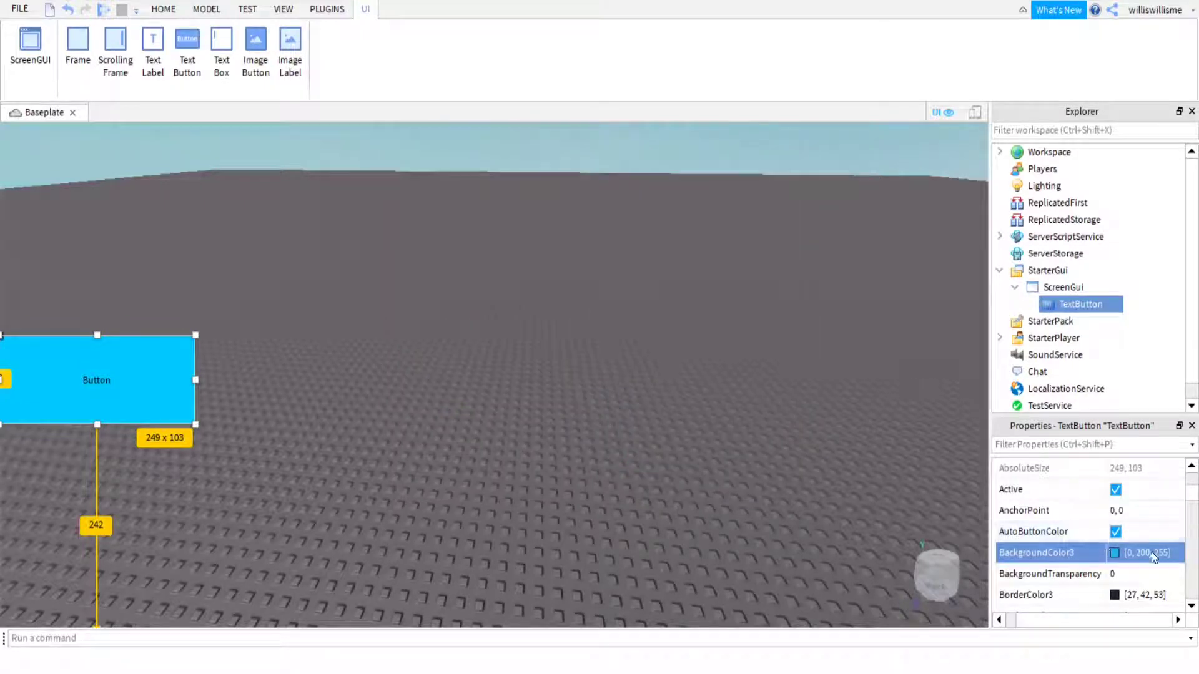
Step: Set the button's BorderSizePixel to 0 and preview the result
{"action": "scroll", "coordinate": [1154, 557], "scroll_direction": "down", "scroll_amount": 3}
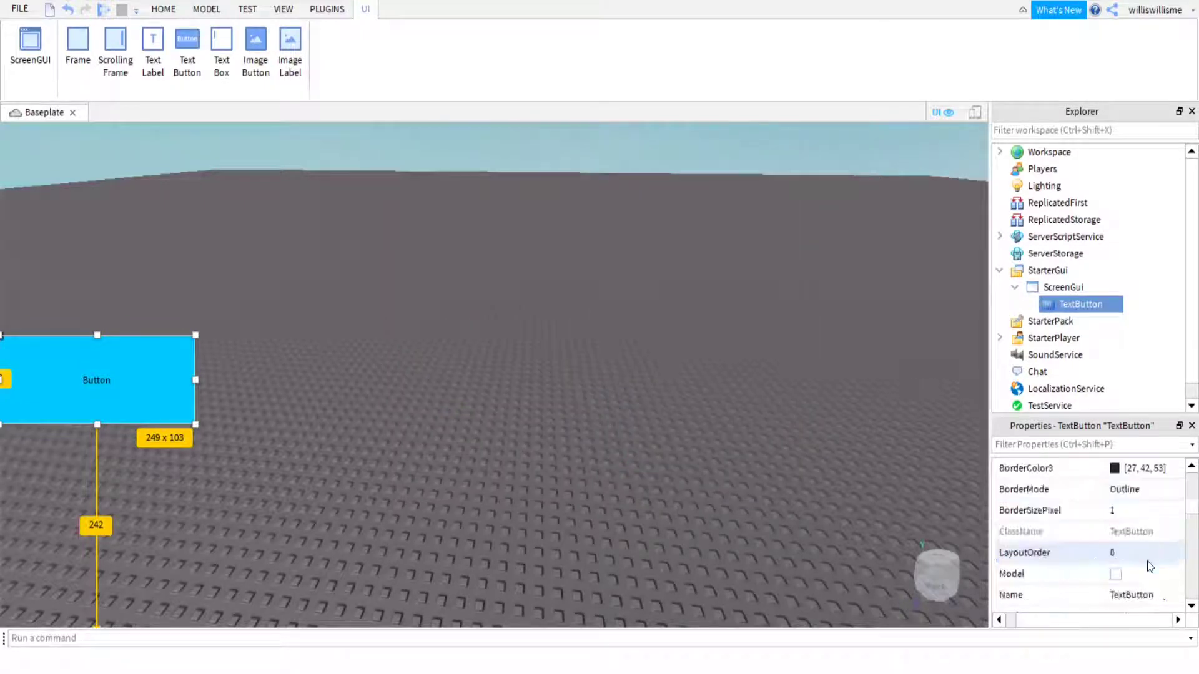
{"action": "left_click", "coordinate": [1126, 510]}
{"action": "type", "text": "0"}
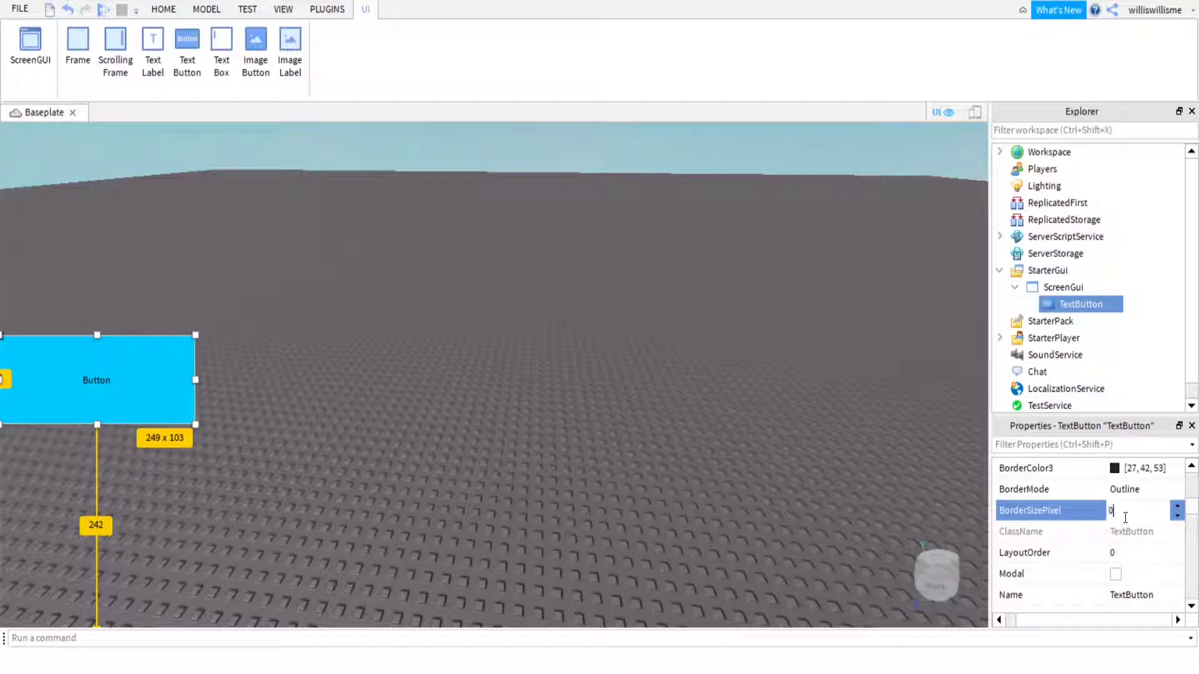
{"action": "key", "text": "Return"}
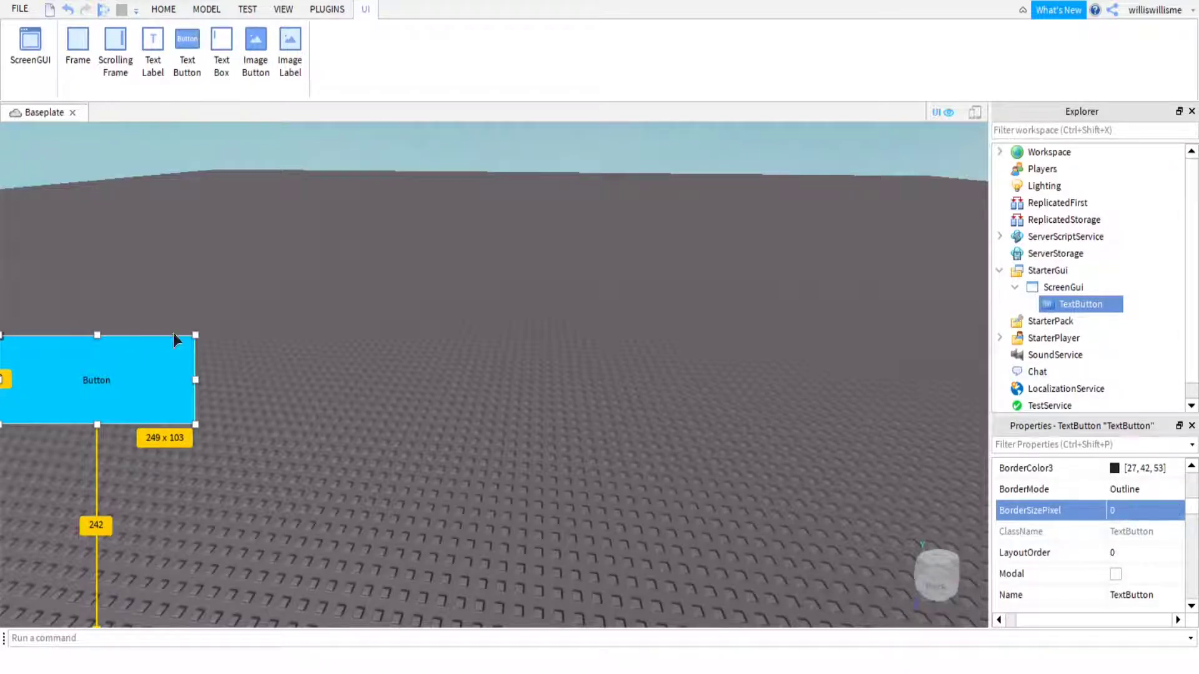
{"action": "left_click", "coordinate": [264, 380]}
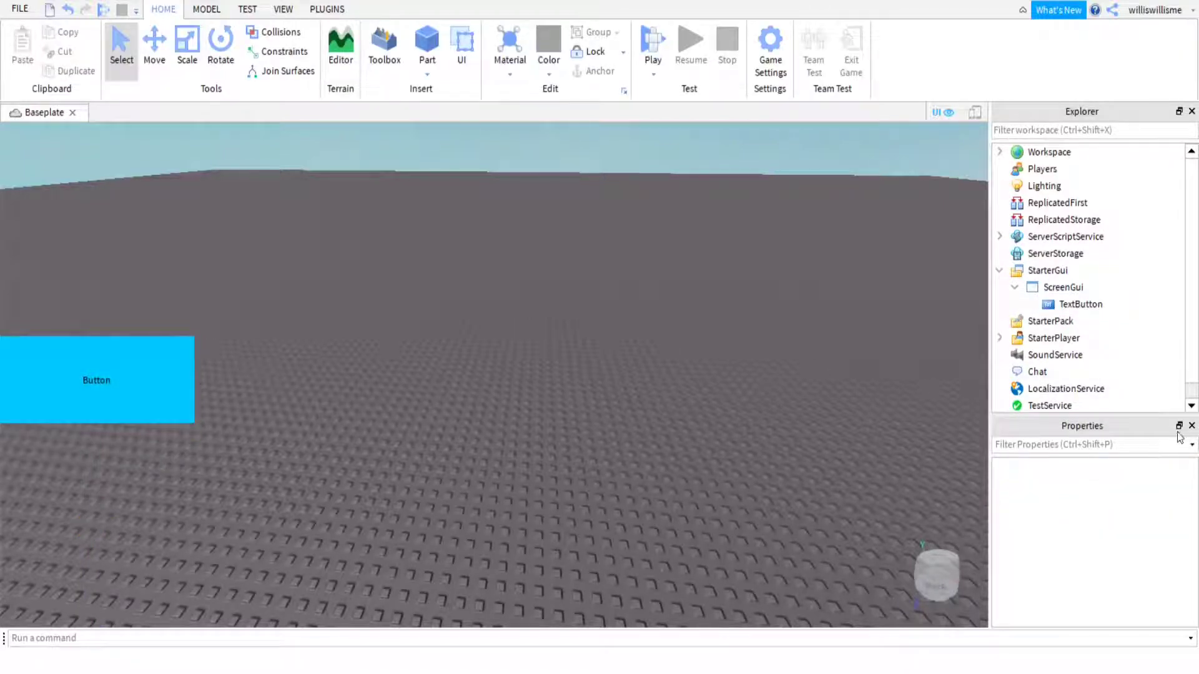
{"action": "left_click", "coordinate": [1069, 305]}
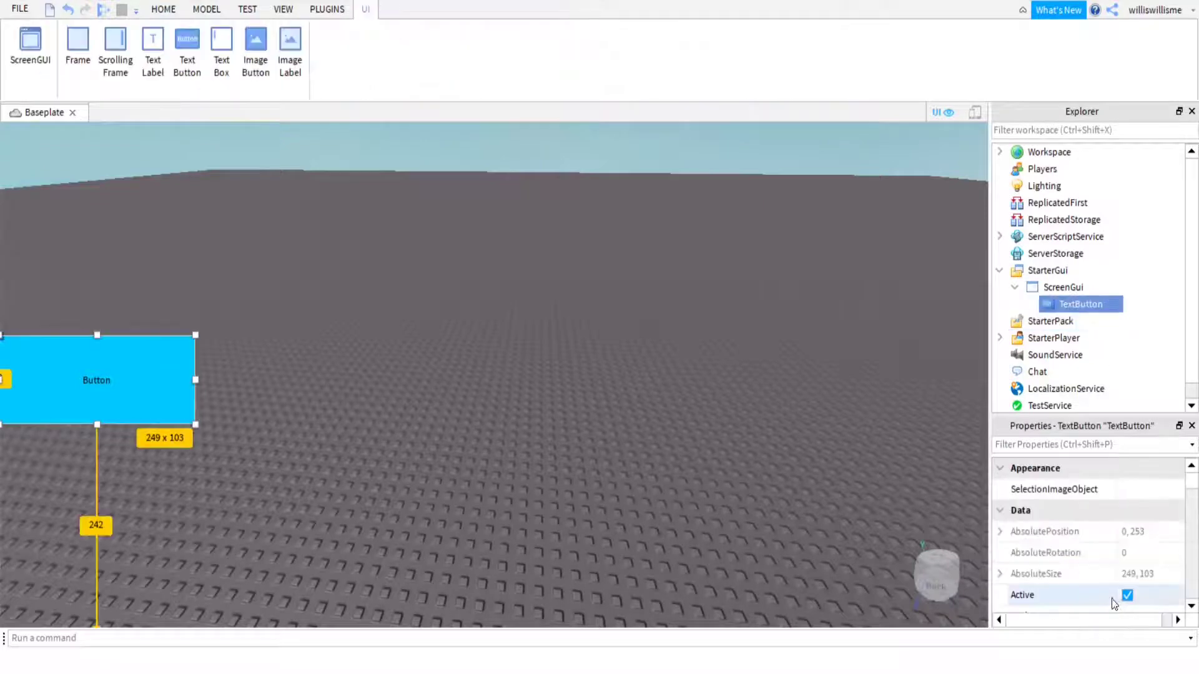
{"action": "left_click", "coordinate": [1115, 554]}
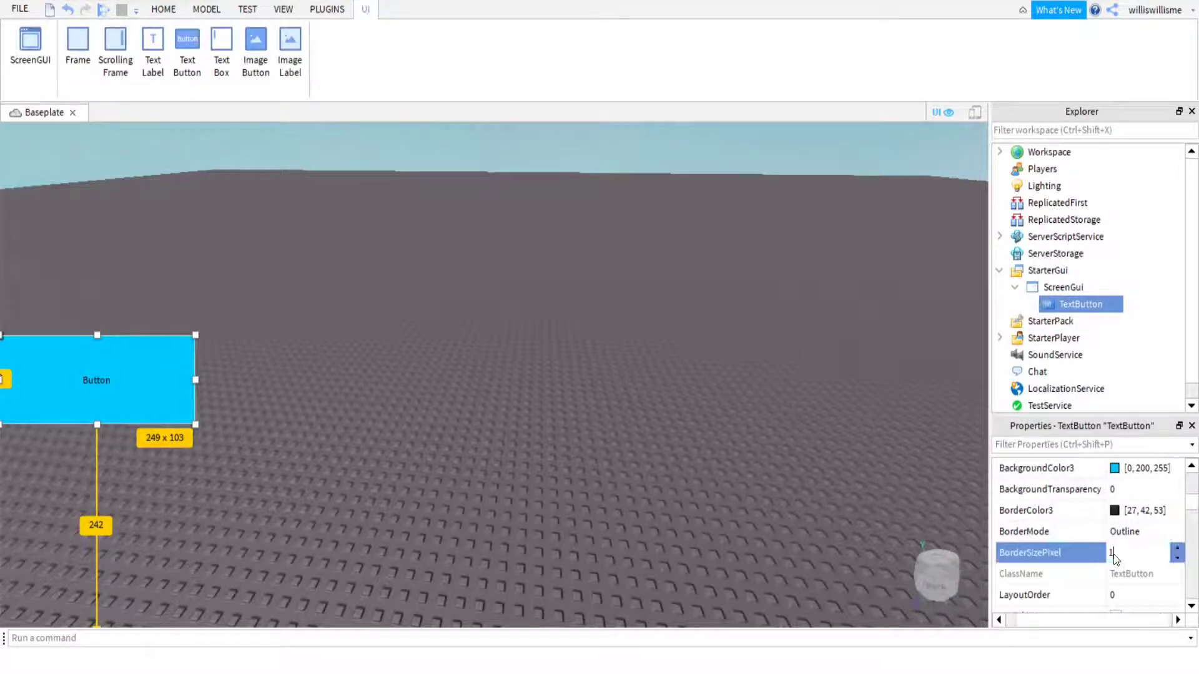
{"action": "left_click", "coordinate": [791, 393]}
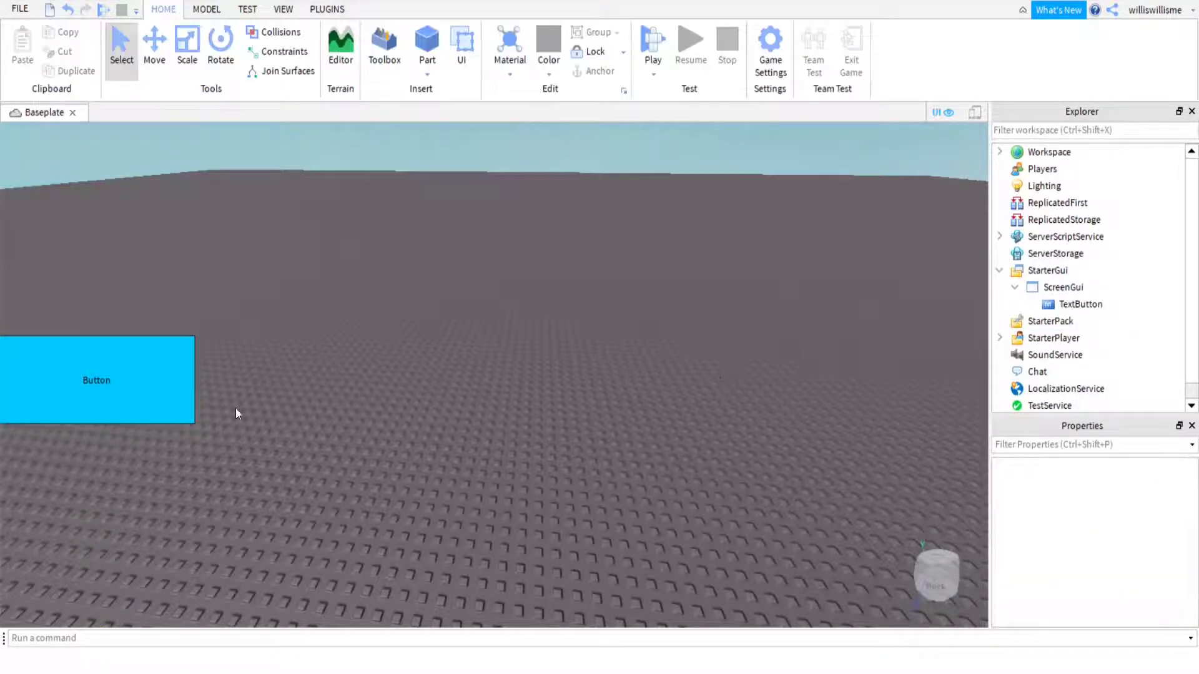
Step: Reselect the TextButton and check its border thickness value in Properties
{"action": "left_click", "coordinate": [1052, 289]}
{"action": "left_click", "coordinate": [1055, 317]}
{"action": "left_click", "coordinate": [1056, 308]}
{"action": "scroll", "coordinate": [1135, 581], "scroll_direction": "down", "scroll_amount": 3}
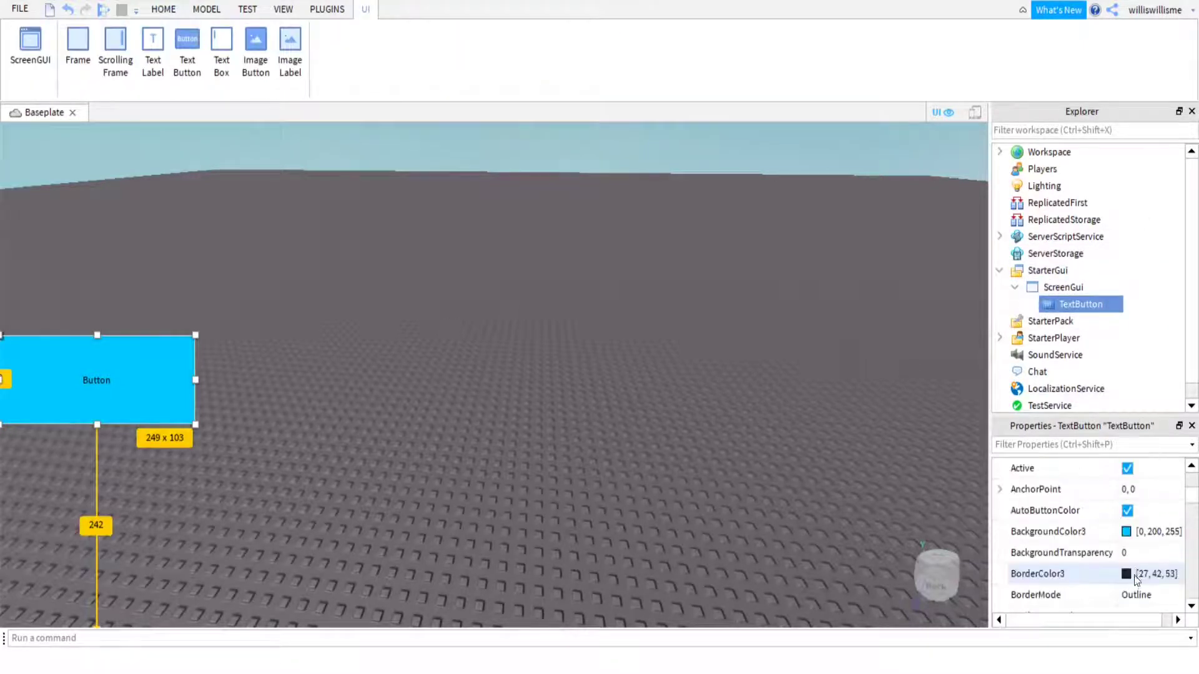
{"action": "scroll", "coordinate": [1135, 581], "scroll_direction": "down", "scroll_amount": 2}
{"action": "left_click", "coordinate": [1124, 553]}
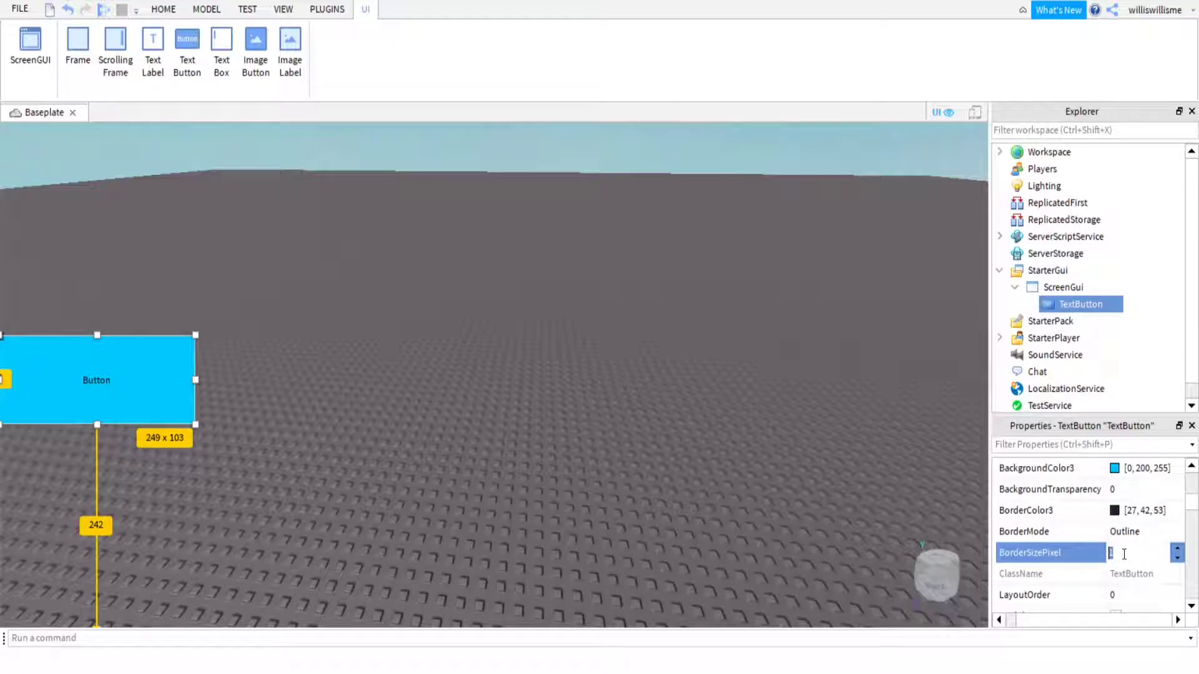
{"action": "scroll", "coordinate": [1124, 554], "scroll_direction": "down", "scroll_amount": 4}
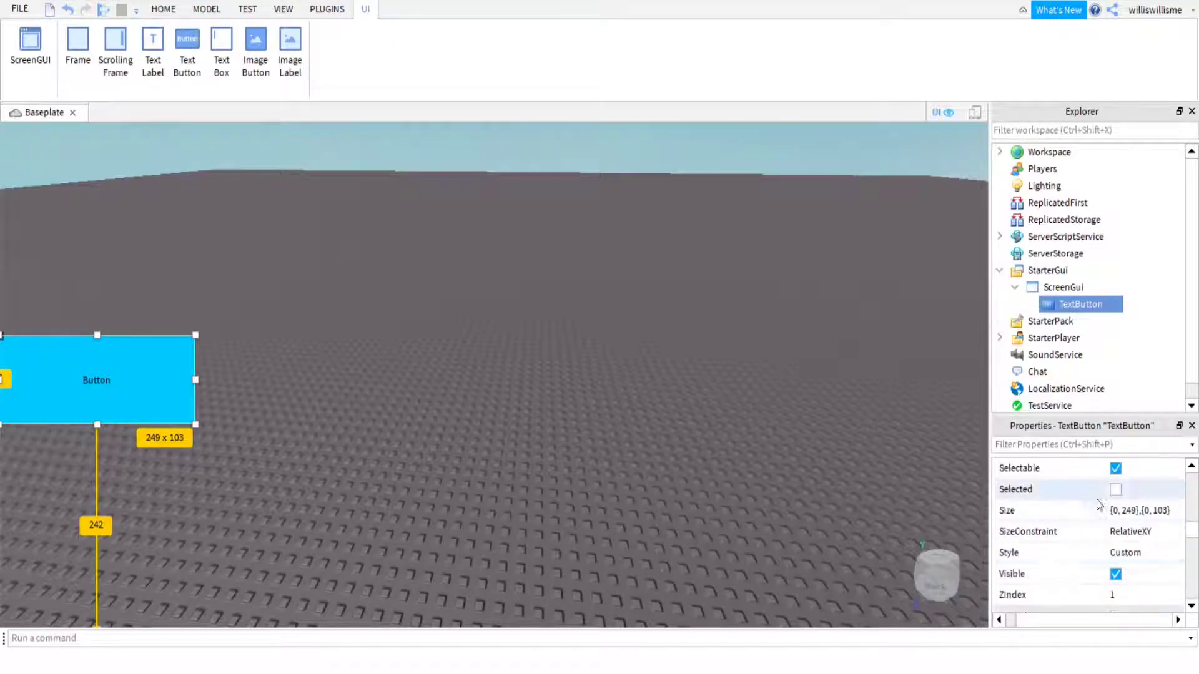
{"action": "scroll", "coordinate": [1111, 524], "scroll_direction": "down", "scroll_amount": 3}
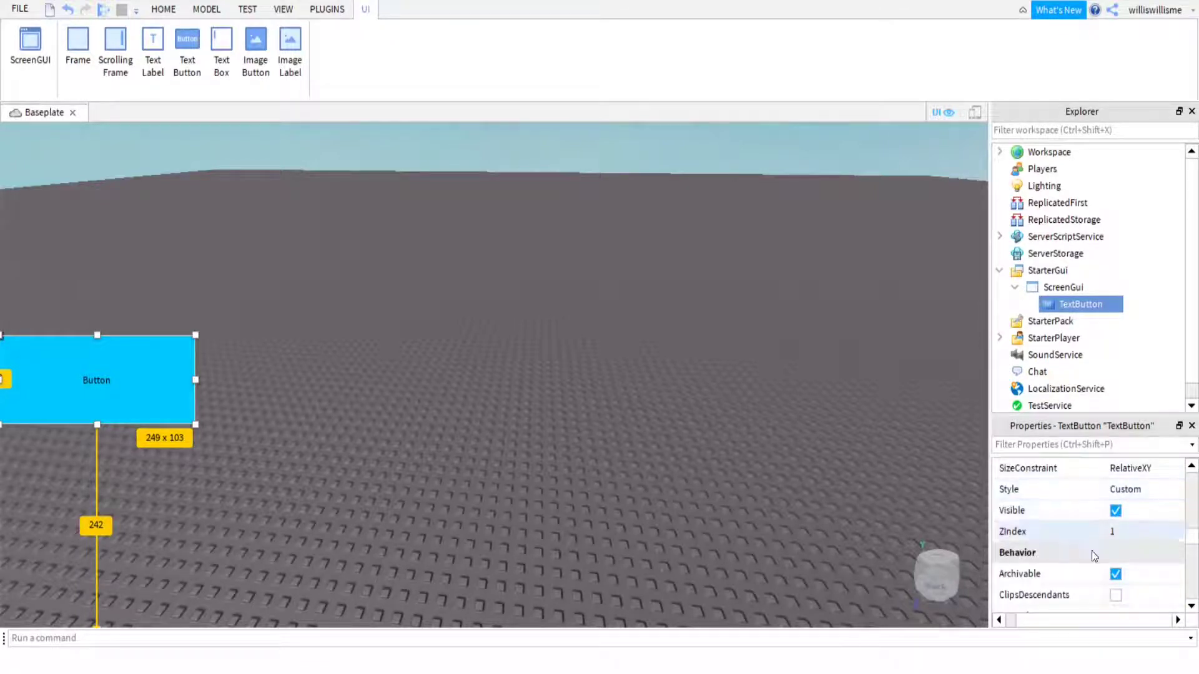
{"action": "scroll", "coordinate": [1083, 545], "scroll_direction": "down", "scroll_amount": 7}
{"action": "scroll", "coordinate": [1080, 544], "scroll_direction": "up", "scroll_amount": 1}
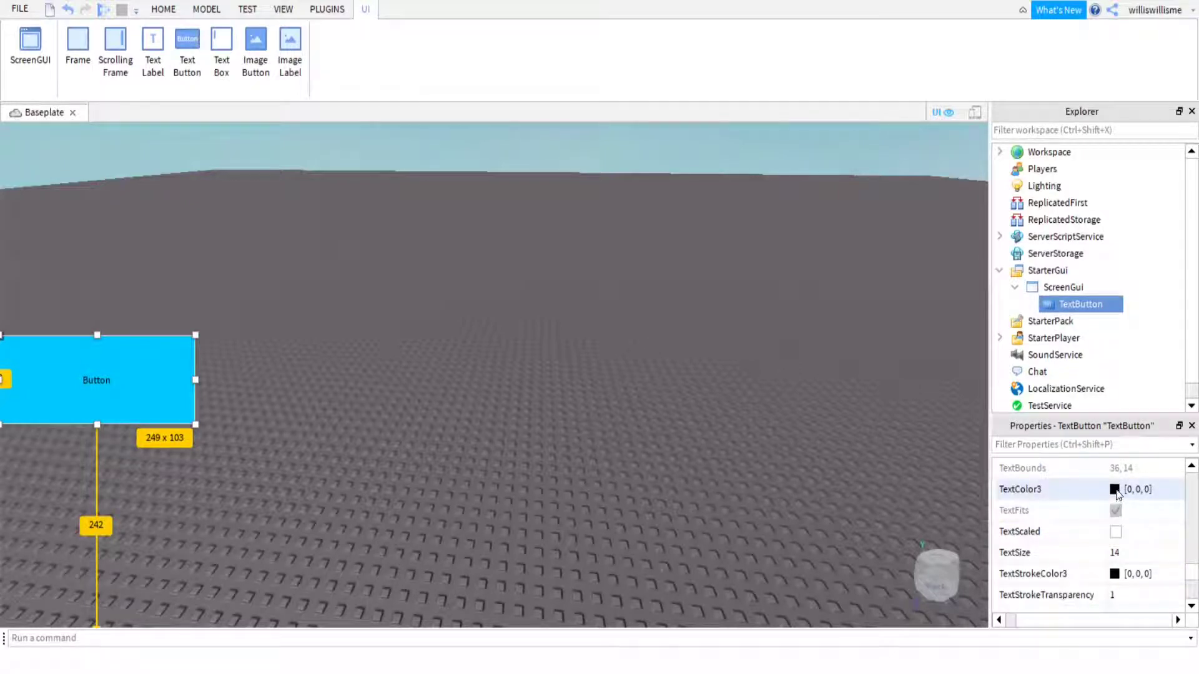
Step: Make the button's label text white and turn on TextScaled
{"action": "left_click", "coordinate": [1115, 491]}
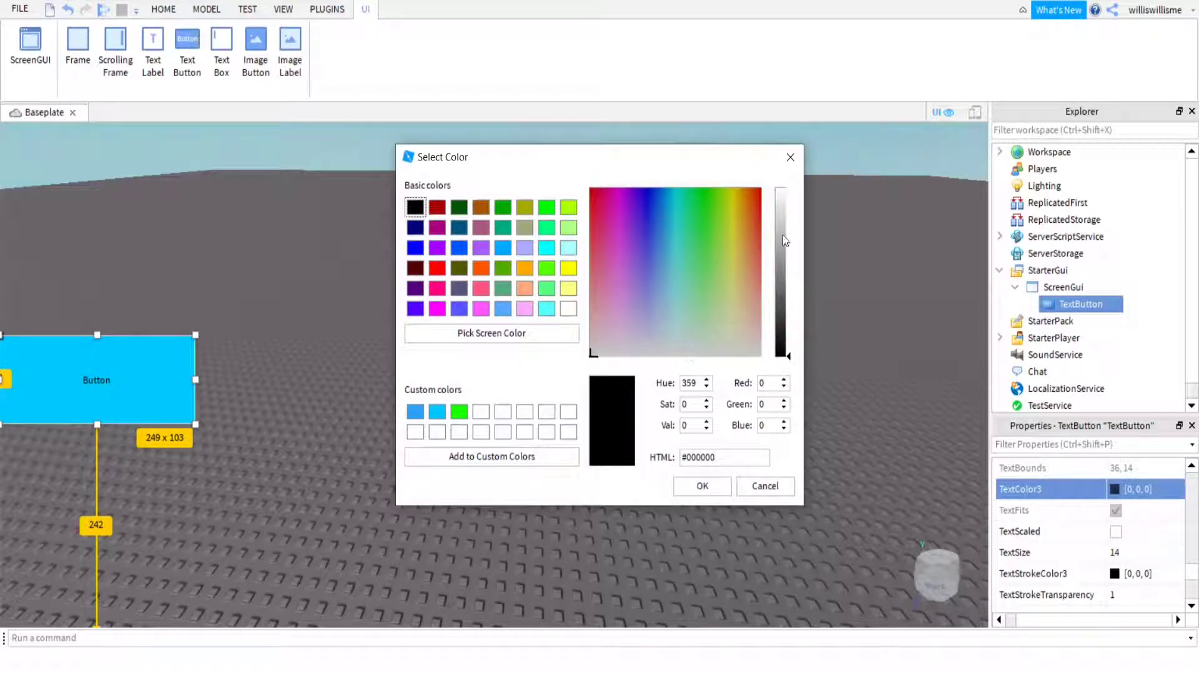
{"action": "left_click_drag", "start_coordinate": [781, 224], "coordinate": [786, 141]}
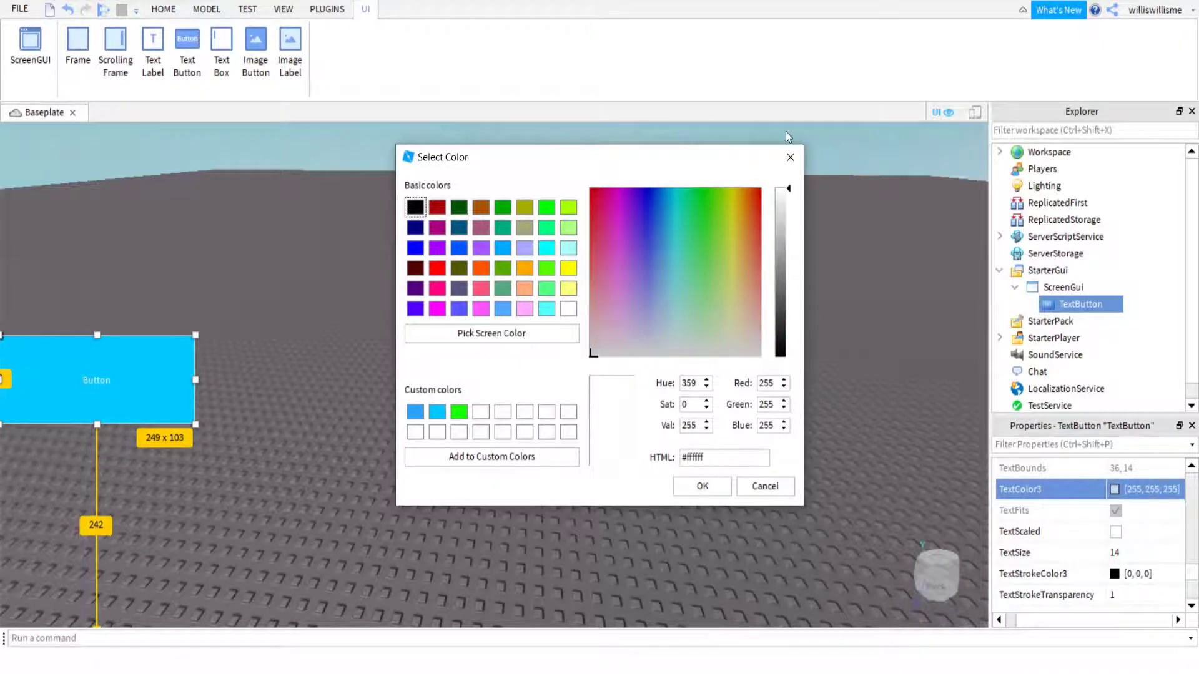
{"action": "left_click", "coordinate": [702, 486]}
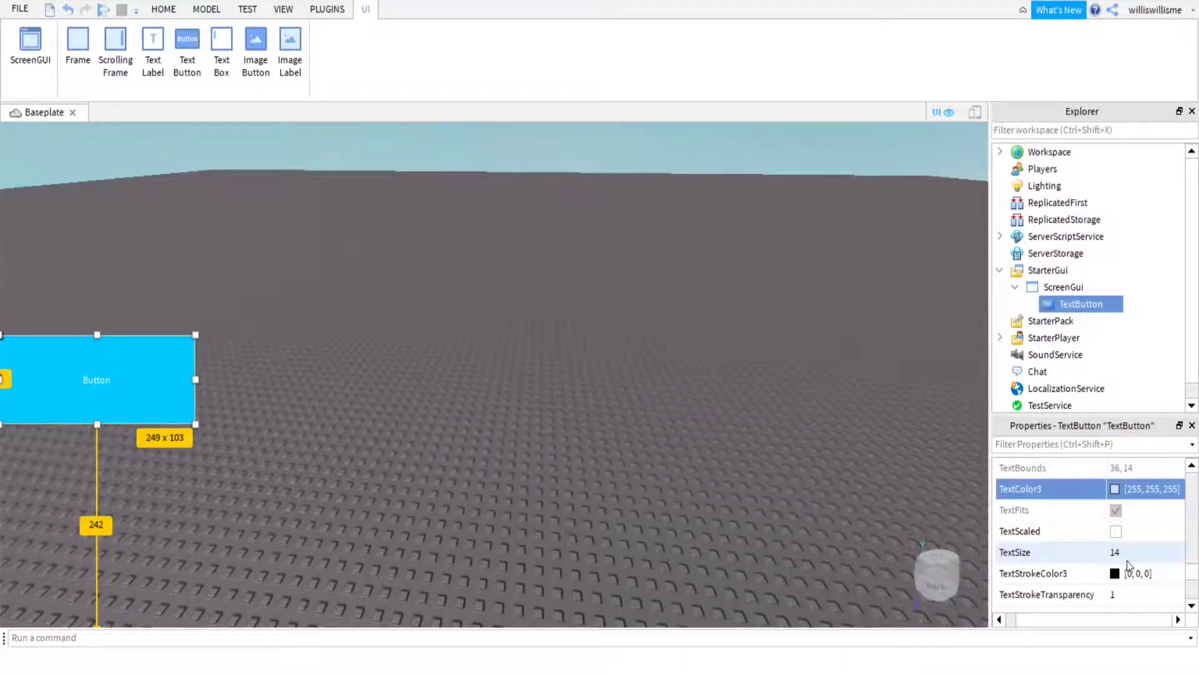
{"action": "left_click", "coordinate": [1117, 533]}
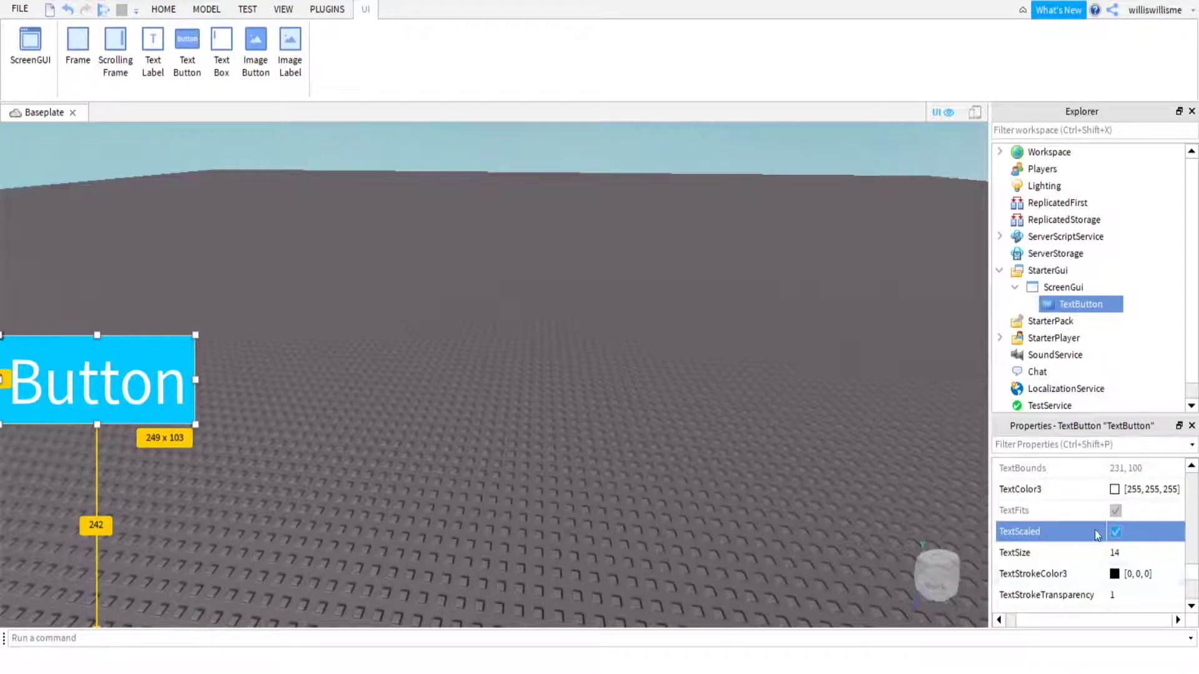
Step: Set the button's label font to ArialBold
{"action": "scroll", "coordinate": [1085, 518], "scroll_direction": "up", "scroll_amount": 2}
{"action": "left_click", "coordinate": [1172, 532]}
{"action": "left_click", "coordinate": [1177, 532]}
{"action": "scroll", "coordinate": [1133, 594], "scroll_direction": "up", "scroll_amount": 3}
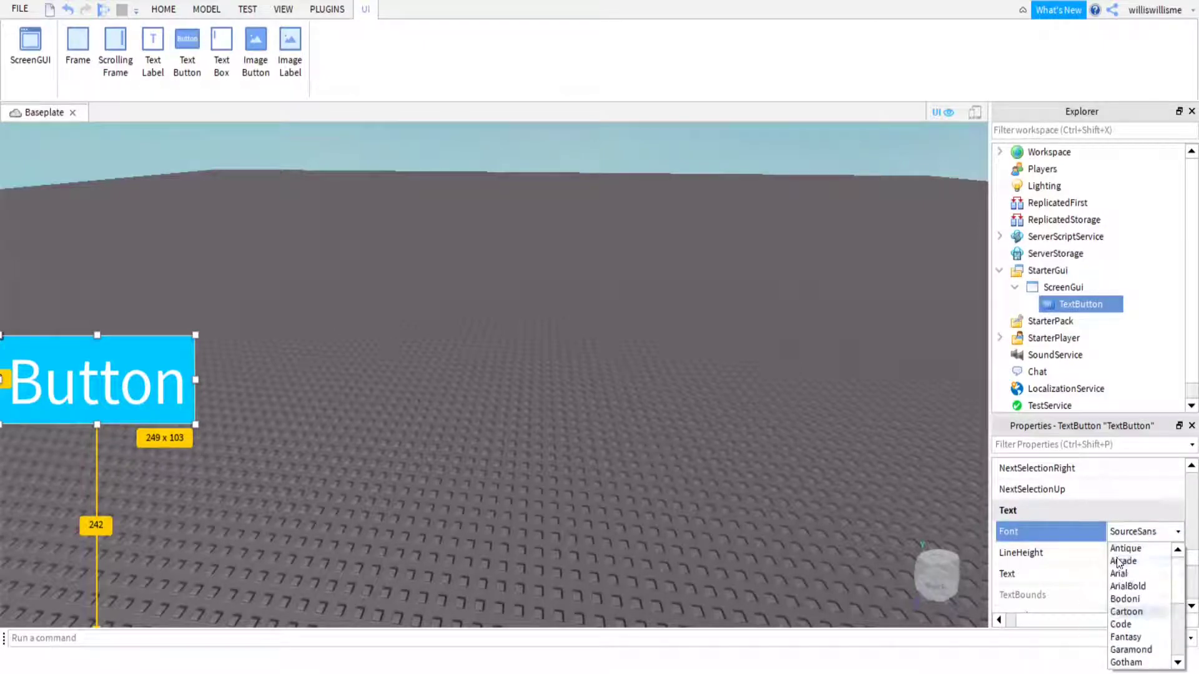
{"action": "left_click", "coordinate": [1124, 590]}
{"action": "right_click_drag", "start_coordinate": [752, 466], "coordinate": [753, 468]}
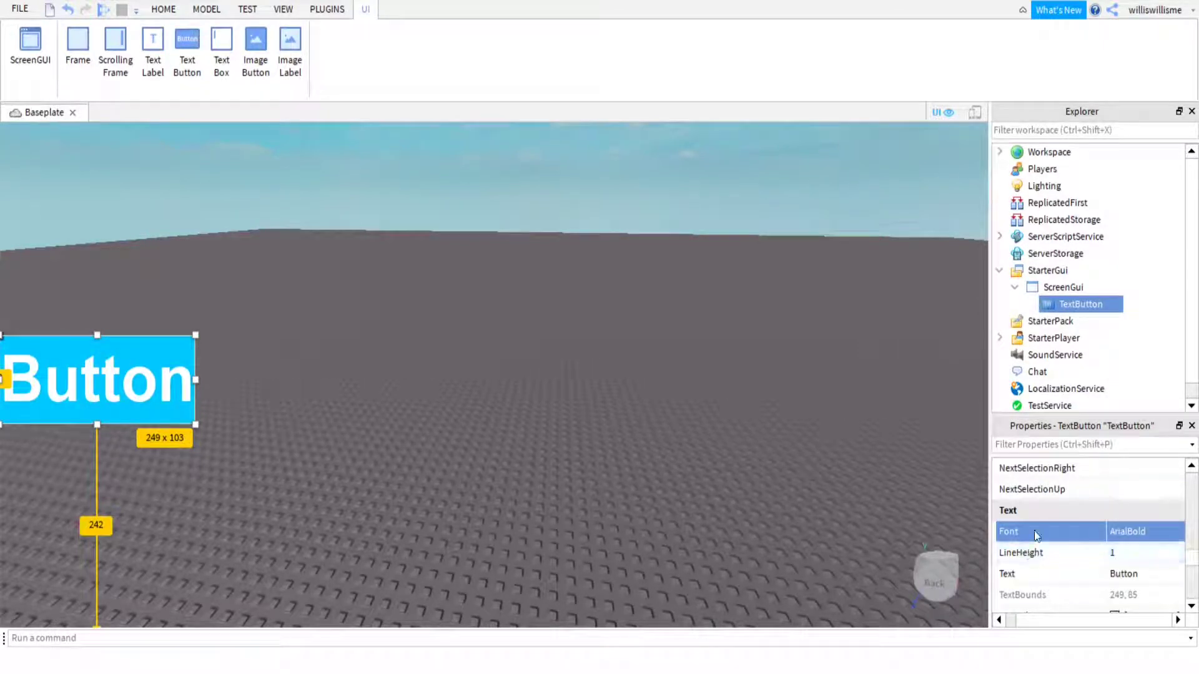
{"action": "left_click", "coordinate": [1121, 578]}
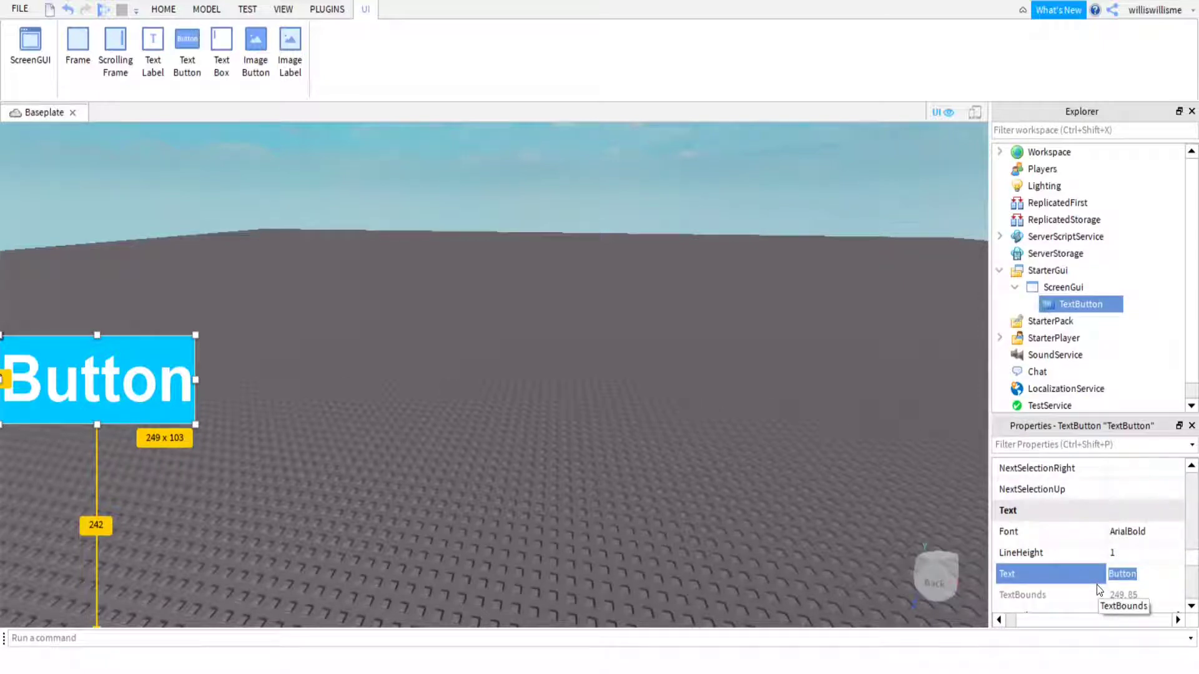
Step: Change the button text to 'Shop' and rename the TextButton object to OpenShop
{"action": "type", "text": "Shop"}
{"action": "key", "text": "Return"}
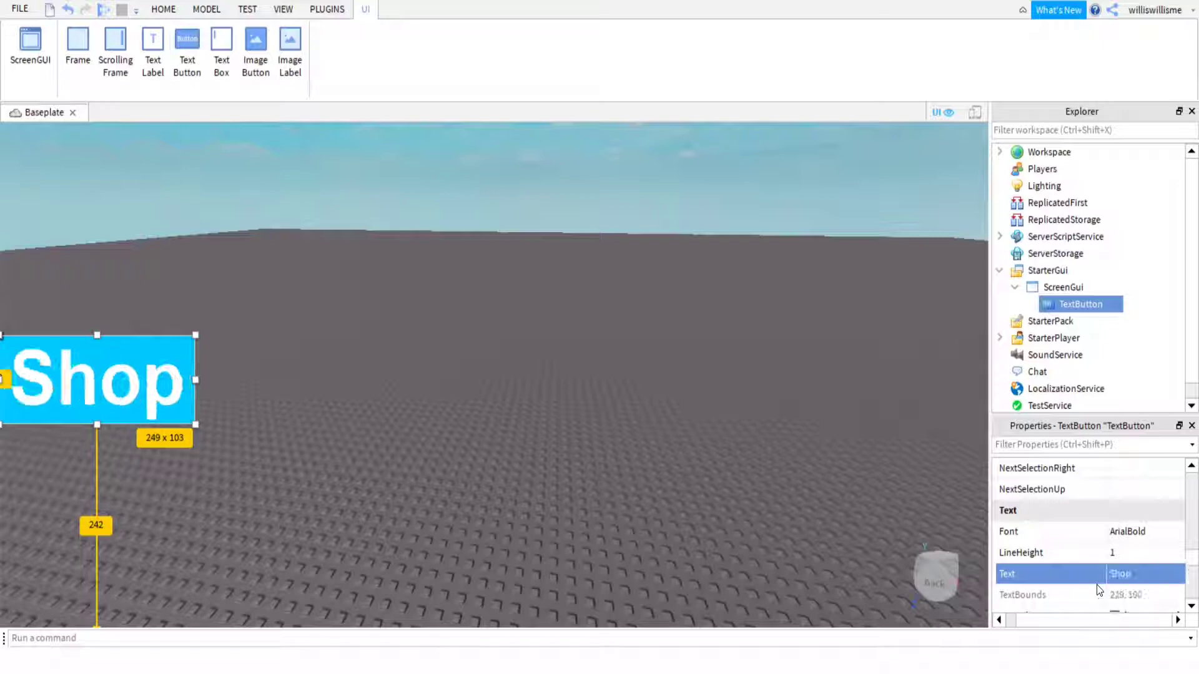
{"action": "mouse_move", "coordinate": [1097, 306]}
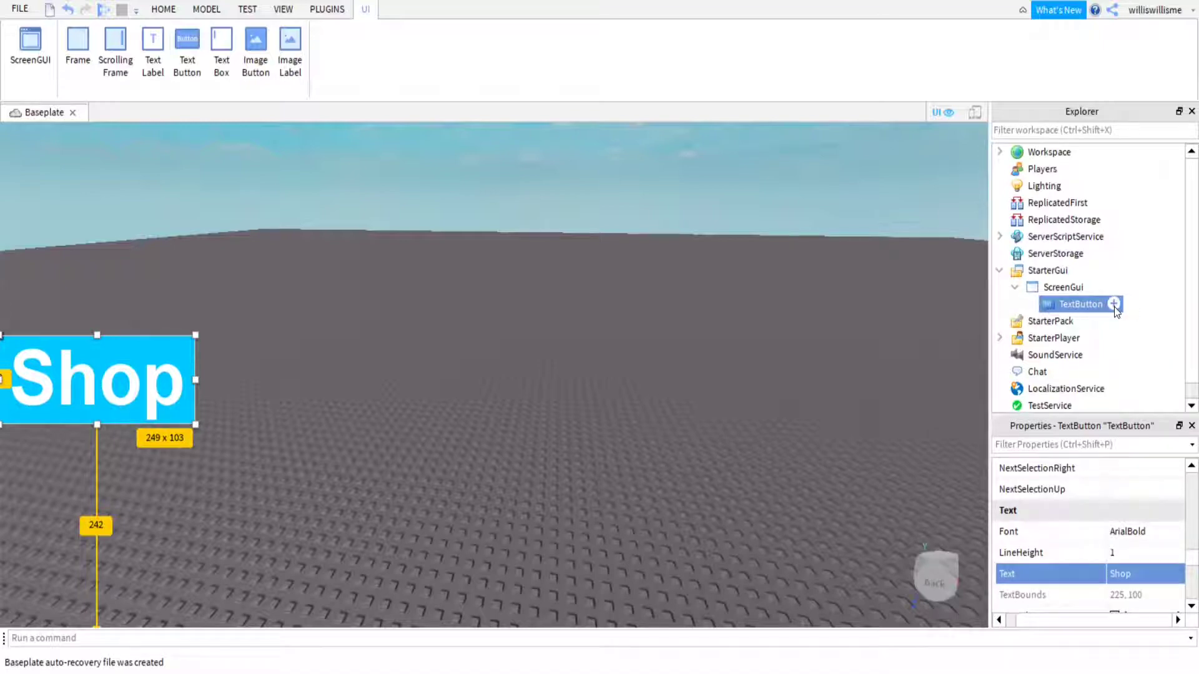
{"action": "right_click", "coordinate": [1059, 304]}
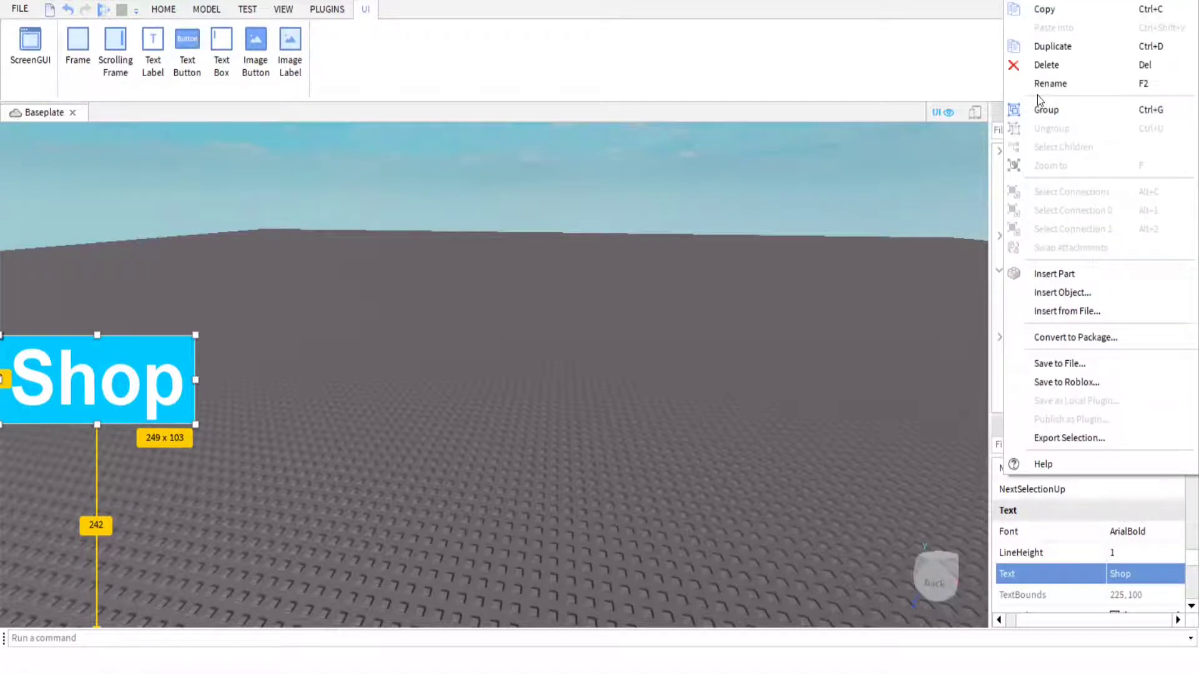
{"action": "left_click", "coordinate": [1040, 89]}
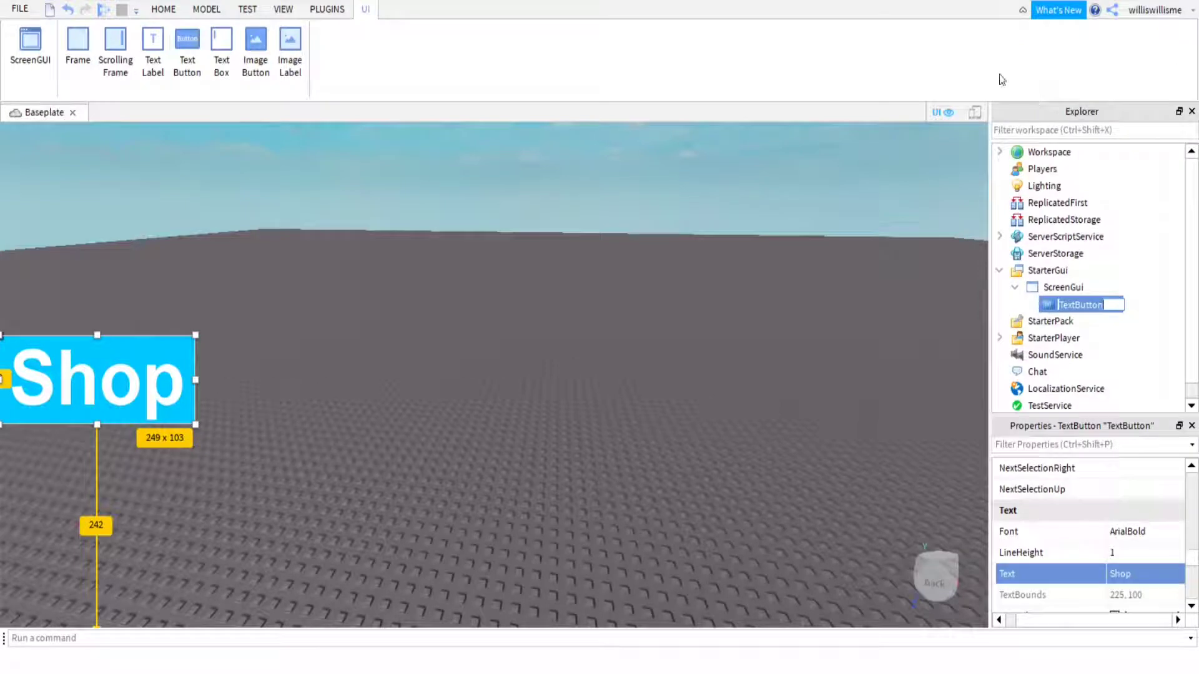
{"action": "type", "text": "Open"}
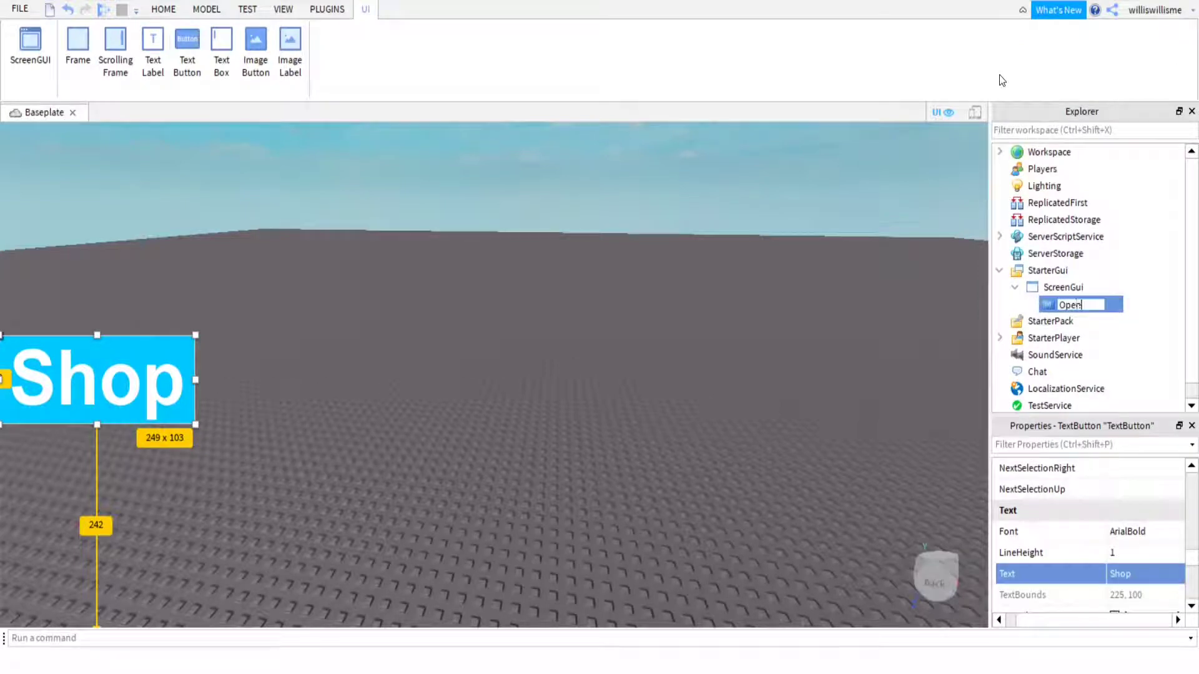
{"action": "type", "text": "Shop"}
{"action": "key", "text": "Return"}
{"action": "mouse_move", "coordinate": [1113, 302]}
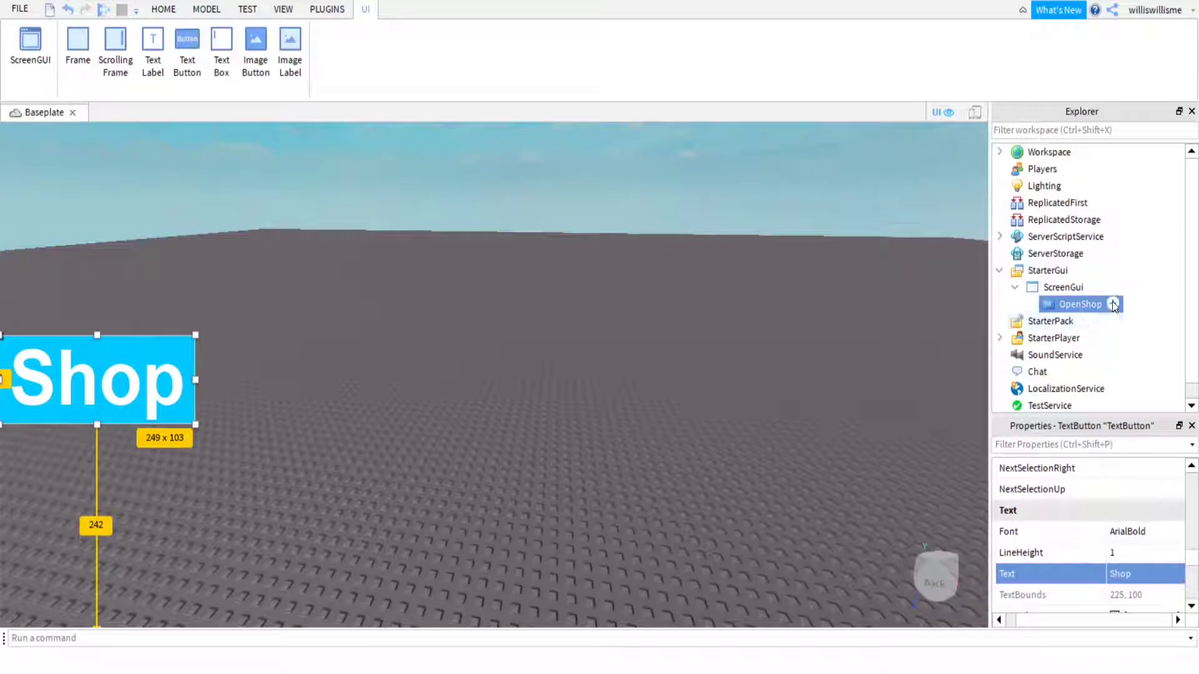
Step: Add a LocalScript to OpenShop with MouseButton1Click code setting ShopFrame.Visible = true
{"action": "left_click", "coordinate": [1113, 303]}
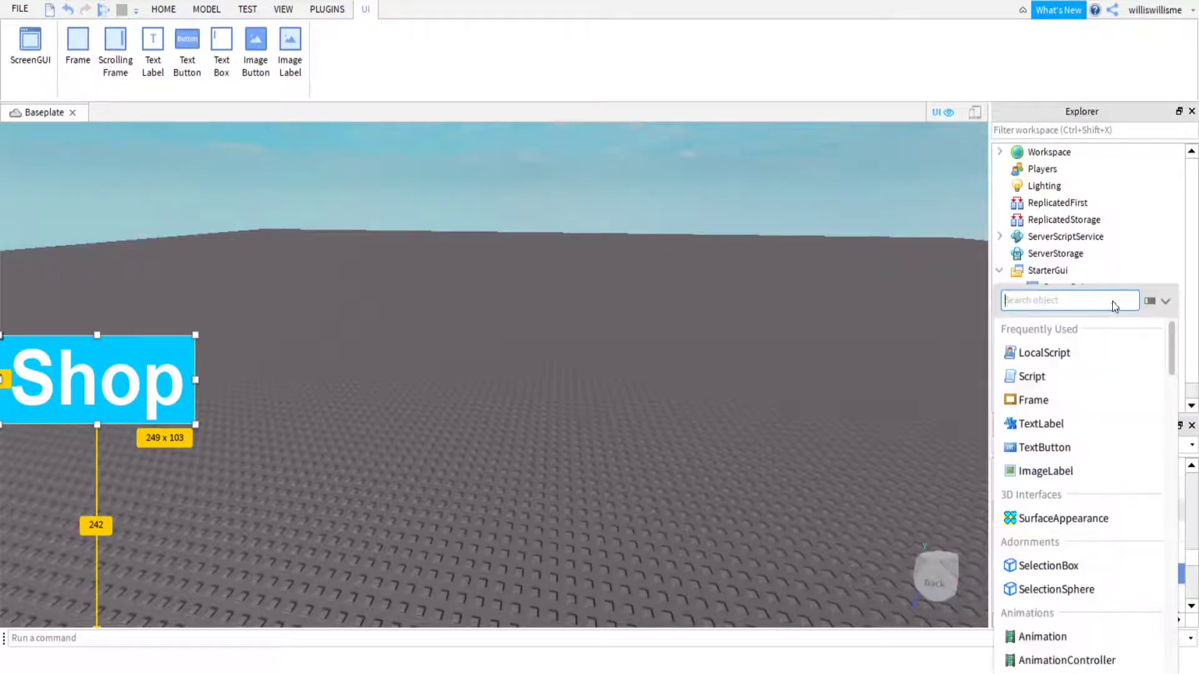
{"action": "left_click", "coordinate": [1055, 361]}
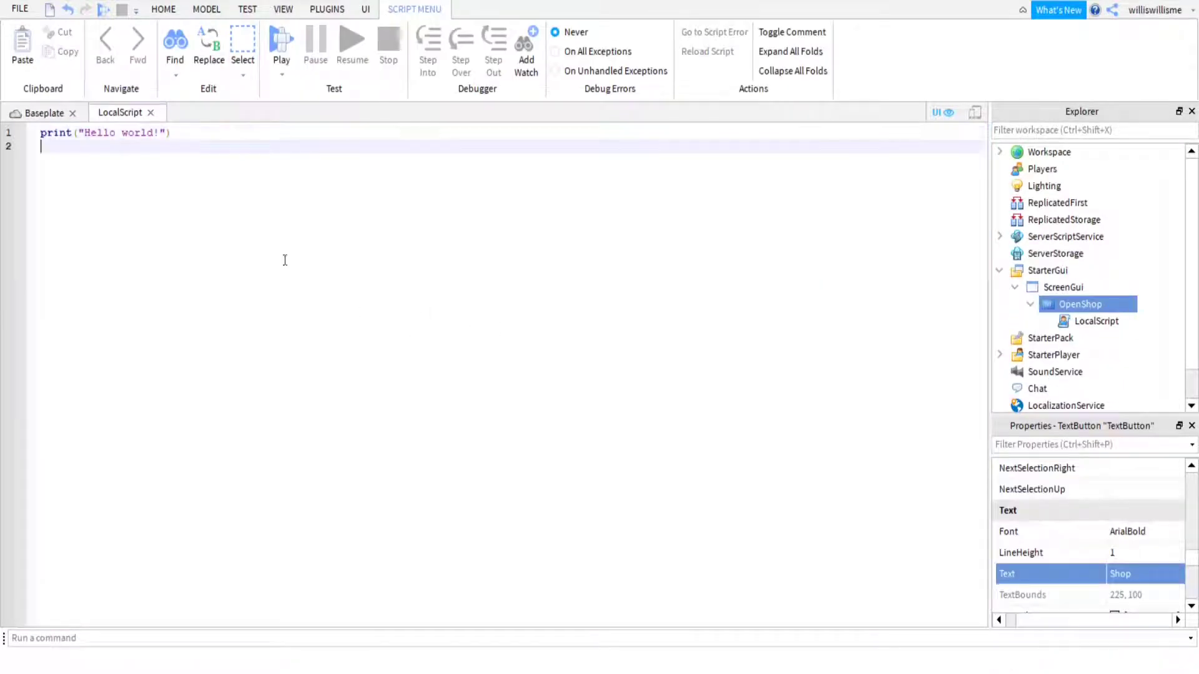
{"action": "key", "text": "ctrl+a"}
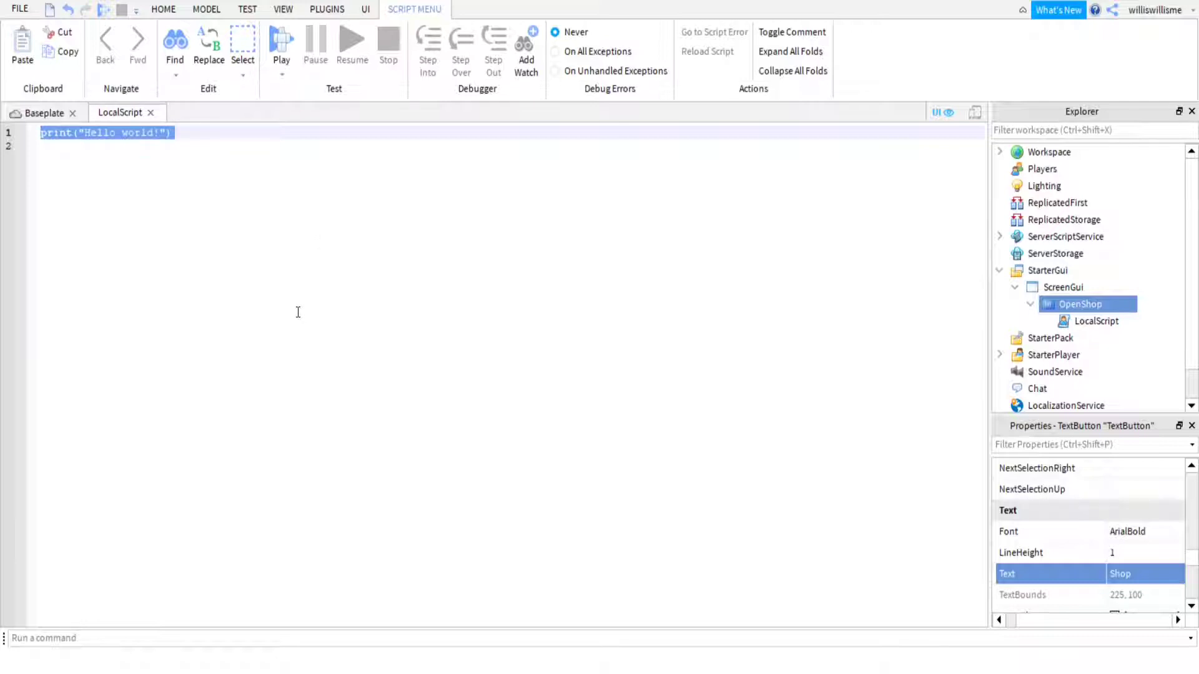
{"action": "type", "text": "script.Parent.MouseButton1Click:Connect(function() \tscript.Parent.Parent.ShopFrame.Visible = true end)"}
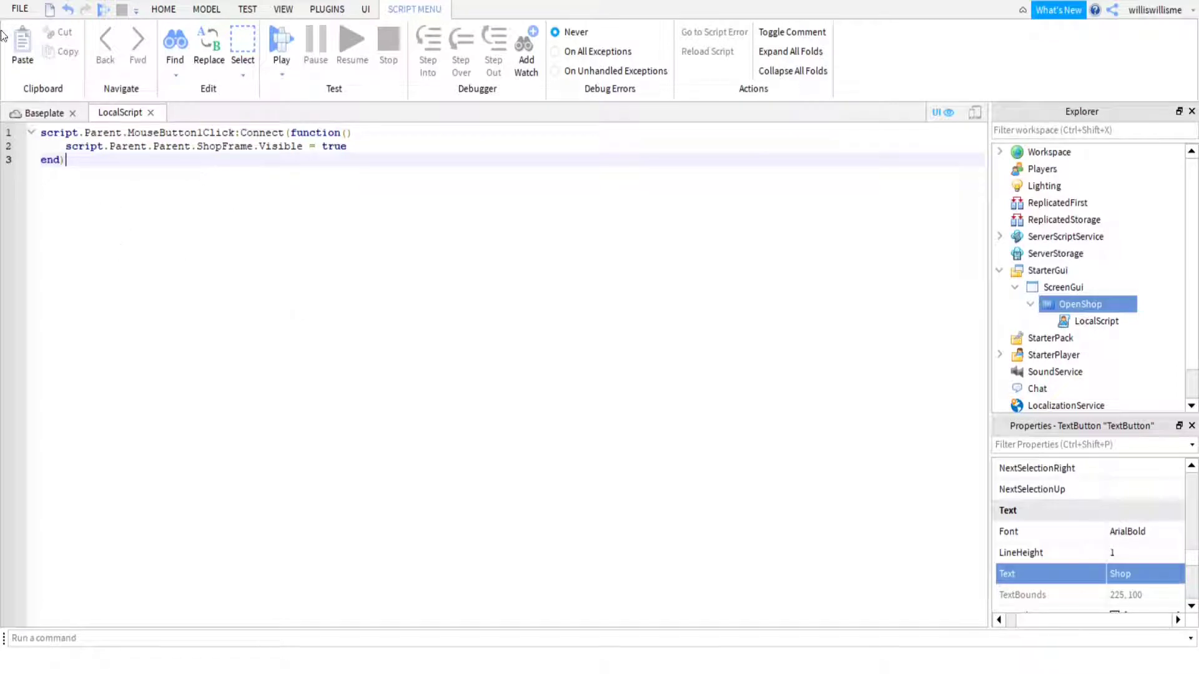
{"action": "left_click", "coordinate": [27, 107]}
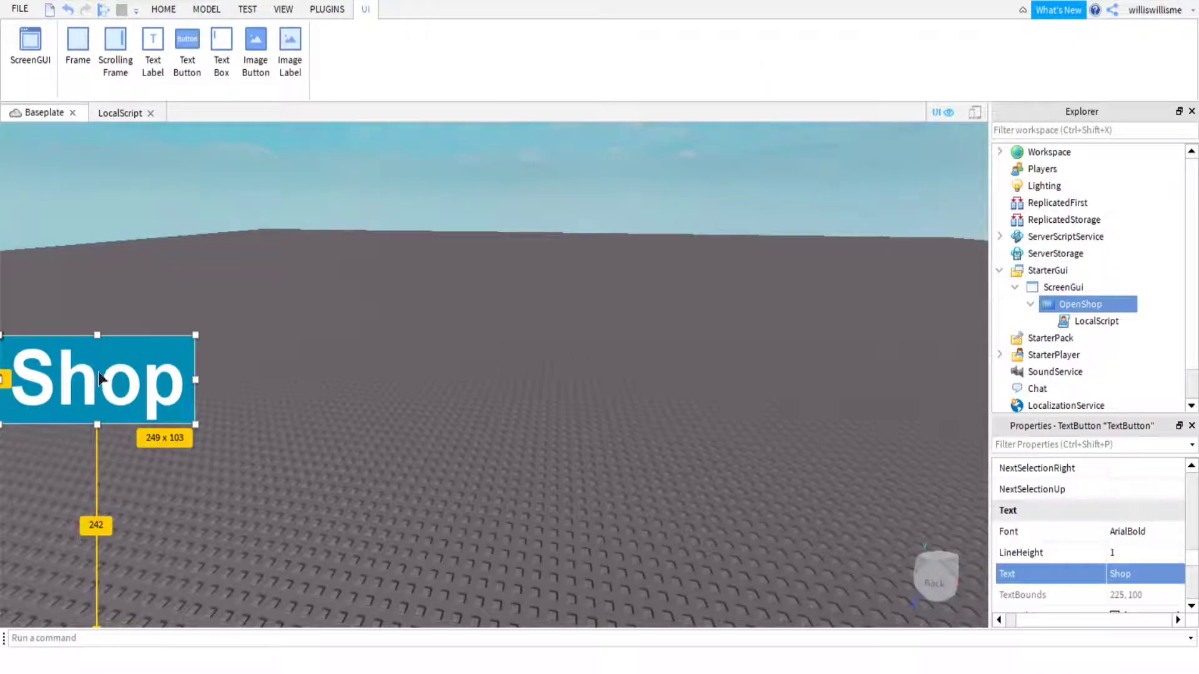
Step: Insert a Frame under ScreenGui and drag it near the screen centre
{"action": "scroll", "coordinate": [577, 362], "scroll_direction": "up", "scroll_amount": 1}
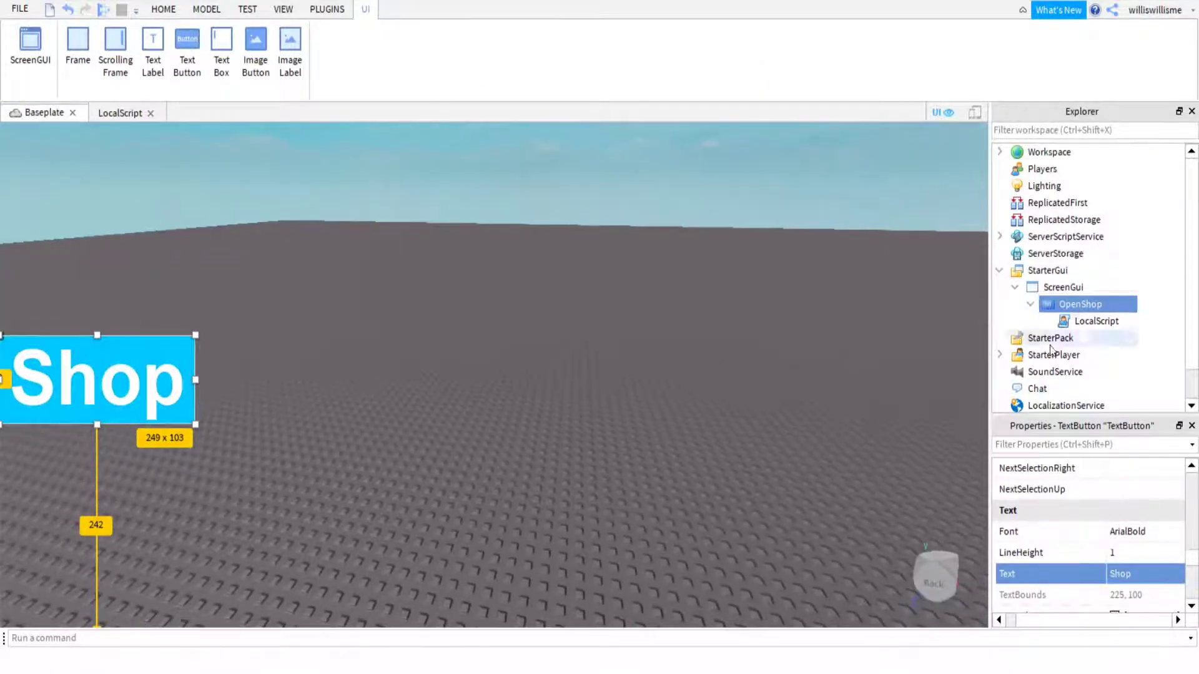
{"action": "left_click", "coordinate": [1096, 291]}
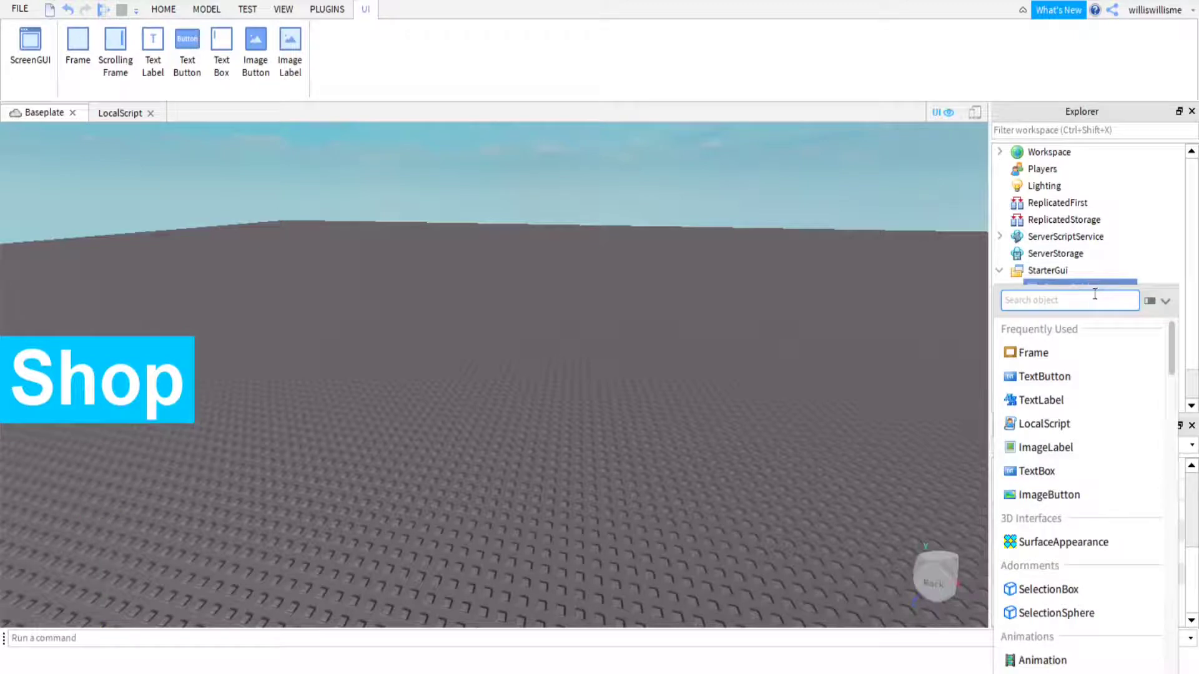
{"action": "left_click", "coordinate": [1037, 351]}
{"action": "left_click_drag", "start_coordinate": [75, 205], "coordinate": [932, 556]}
{"action": "left_click_drag", "start_coordinate": [796, 451], "coordinate": [772, 441]}
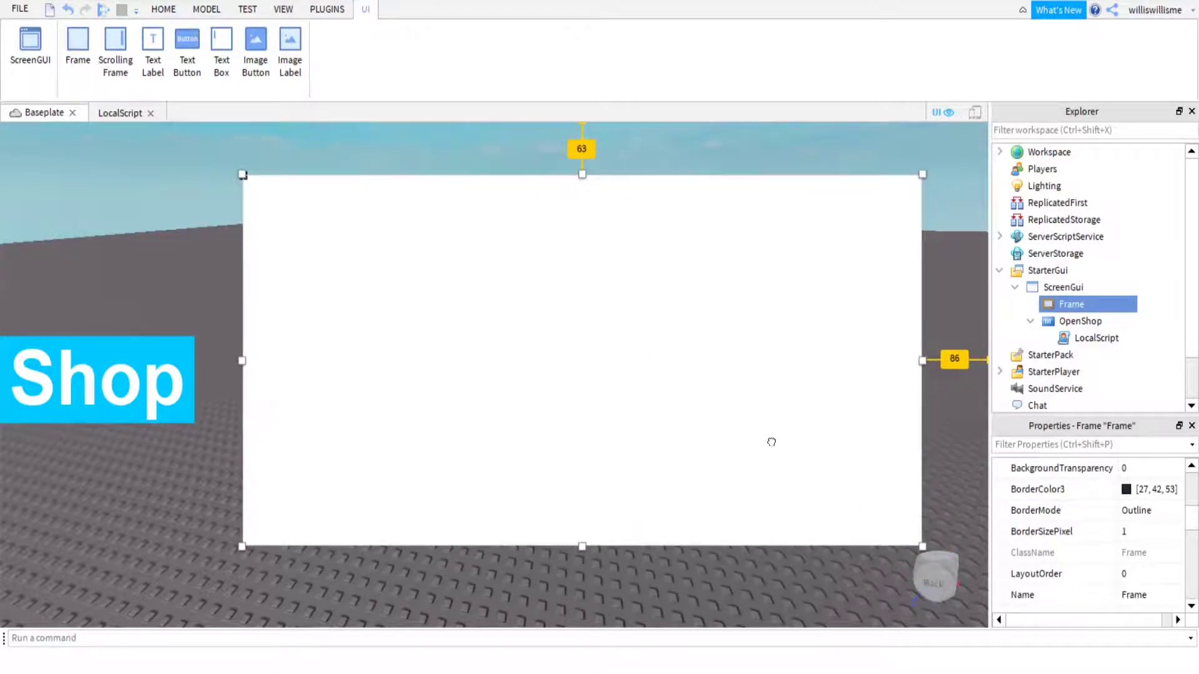
Step: Give the frame BorderSizePixel 0 and the cyan (0, 200, 255) background colour
{"action": "left_click", "coordinate": [1126, 531]}
{"action": "type", "text": "0"}
{"action": "key", "text": "Return"}
{"action": "scroll", "coordinate": [1118, 562], "scroll_direction": "up", "scroll_amount": 3}
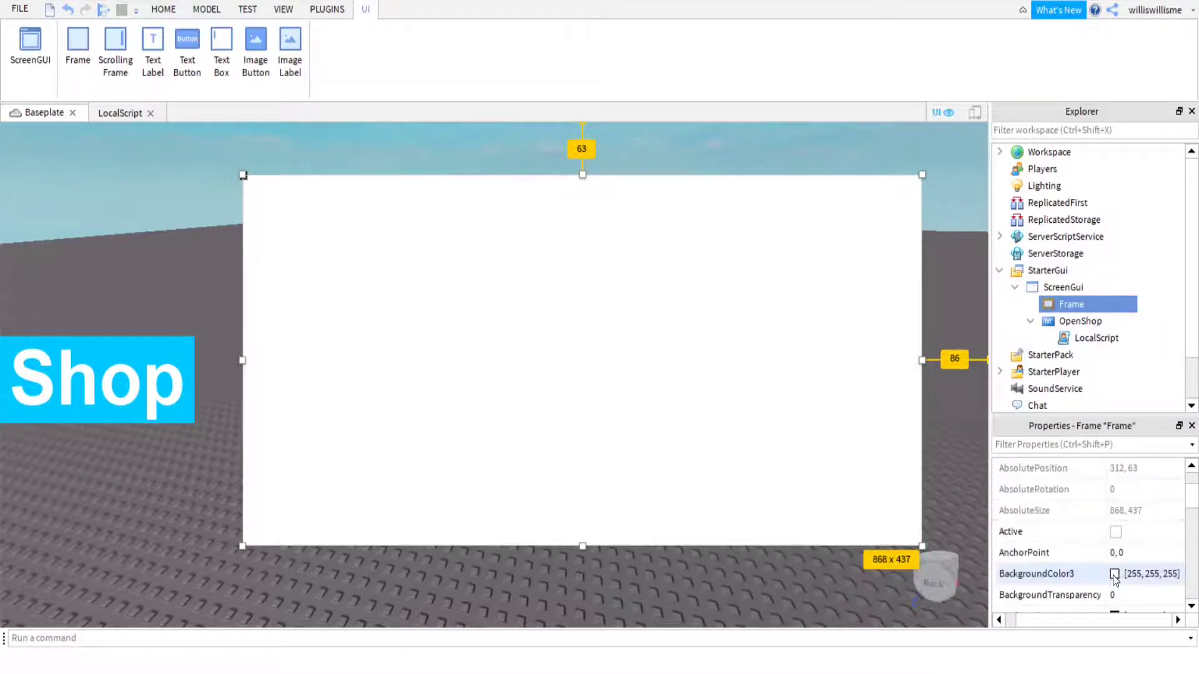
{"action": "left_click", "coordinate": [1115, 573]}
{"action": "left_click", "coordinate": [438, 414]}
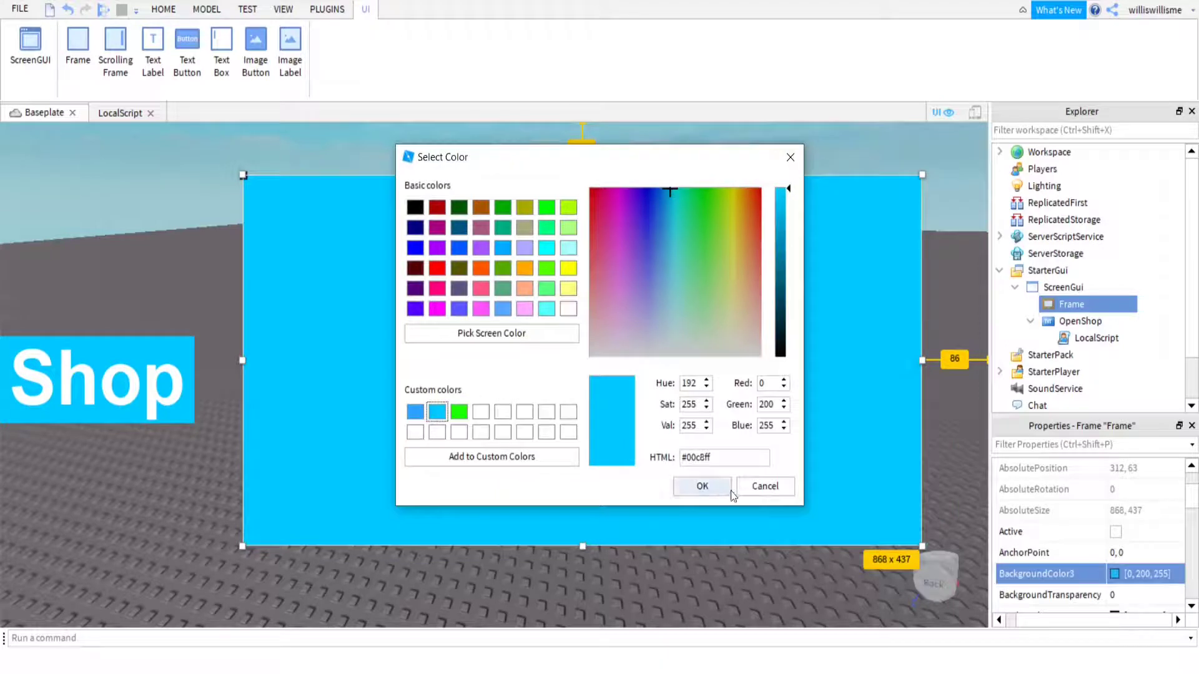
{"action": "left_click", "coordinate": [702, 486]}
{"action": "scroll", "coordinate": [1118, 571], "scroll_direction": "down", "scroll_amount": 5}
{"action": "scroll", "coordinate": [1120, 577], "scroll_direction": "down", "scroll_amount": 2}
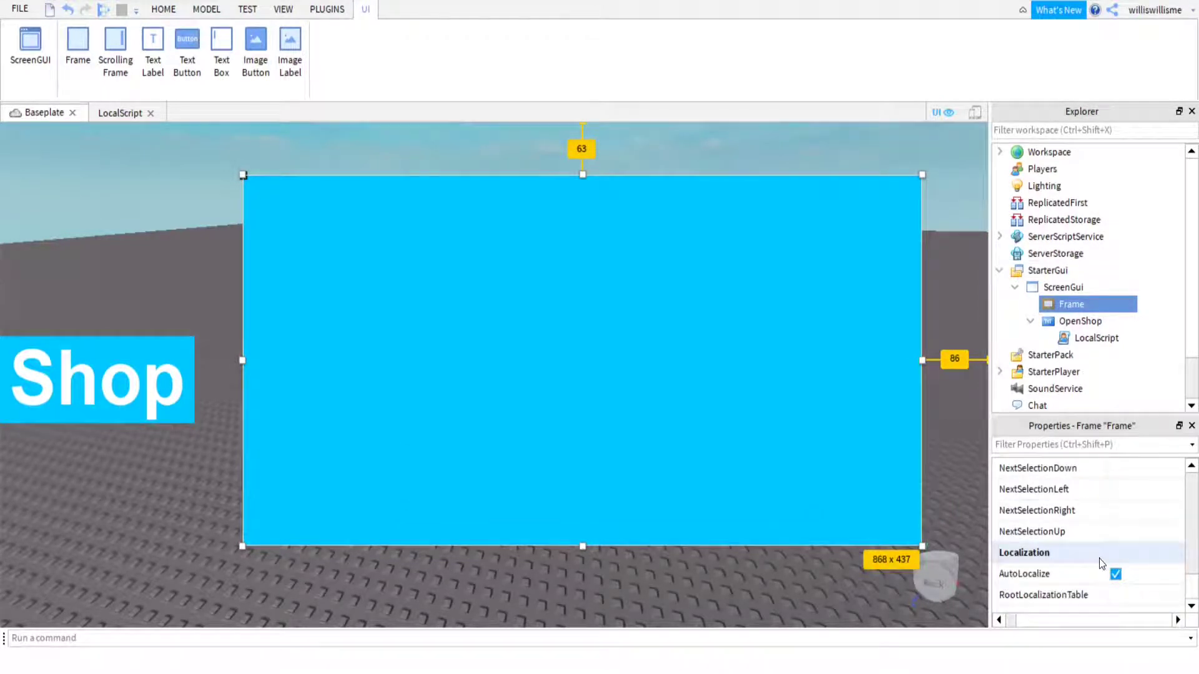
{"action": "scroll", "coordinate": [1099, 559], "scroll_direction": "up", "scroll_amount": 8}
{"action": "scroll", "coordinate": [1098, 565], "scroll_direction": "down", "scroll_amount": 5}
{"action": "scroll", "coordinate": [1098, 569], "scroll_direction": "down", "scroll_amount": 2}
{"action": "scroll", "coordinate": [1098, 569], "scroll_direction": "up", "scroll_amount": 8}
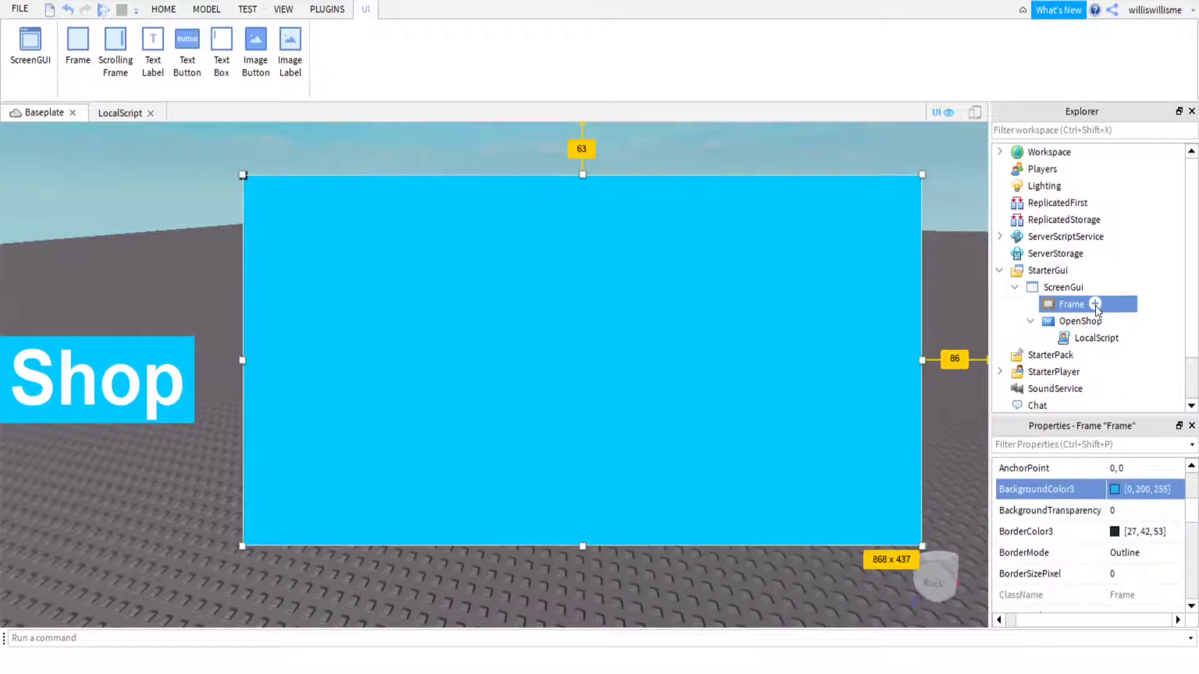
Step: Insert a ScrollingFrame into the Frame and move it to the frame's centre
{"action": "left_click", "coordinate": [1094, 304]}
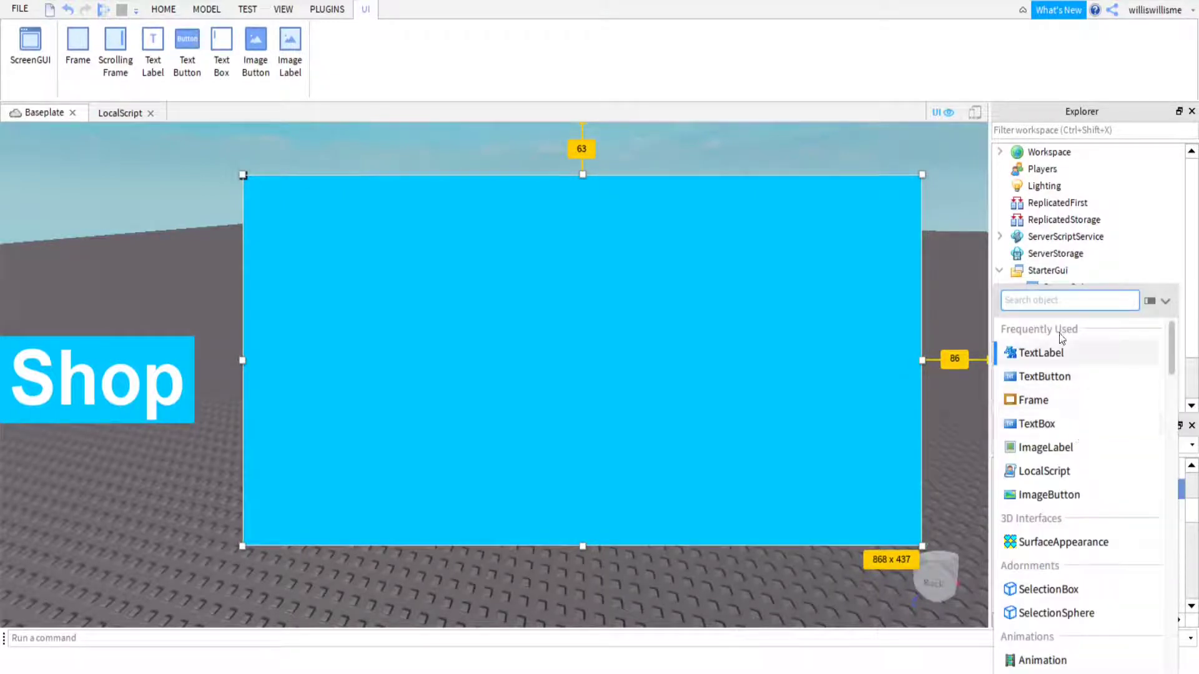
{"action": "type", "text": "s"}
{"action": "left_click", "coordinate": [1059, 377]}
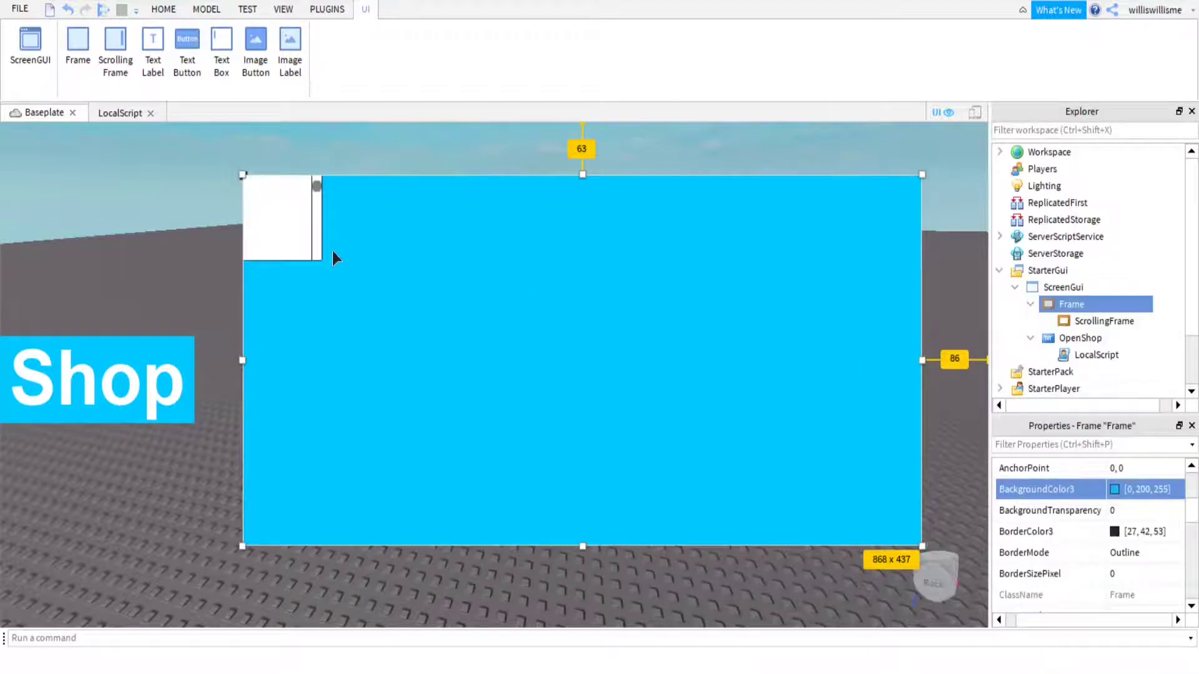
{"action": "left_click", "coordinate": [312, 250]}
{"action": "left_click_drag", "start_coordinate": [298, 246], "coordinate": [620, 389]}
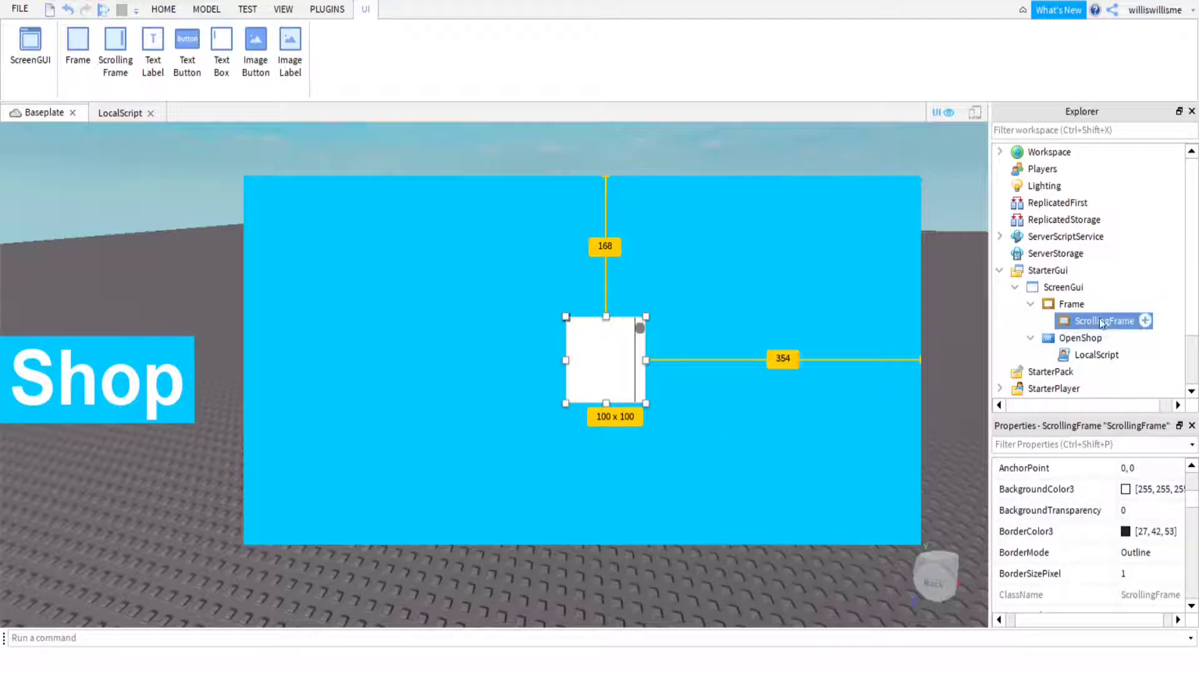
Step: Set the ScrollingFrame's VerticalScrollBarPosition to Left
{"action": "scroll", "coordinate": [1136, 539], "scroll_direction": "down", "scroll_amount": 3}
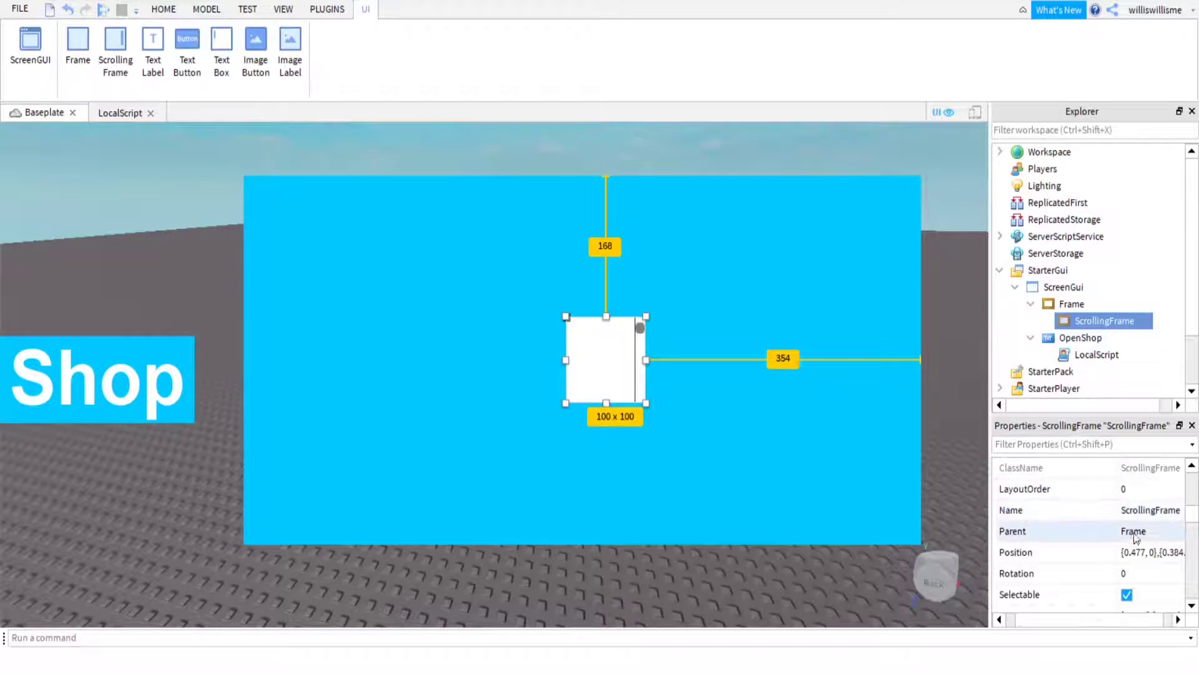
{"action": "scroll", "coordinate": [1103, 567], "scroll_direction": "down", "scroll_amount": 5}
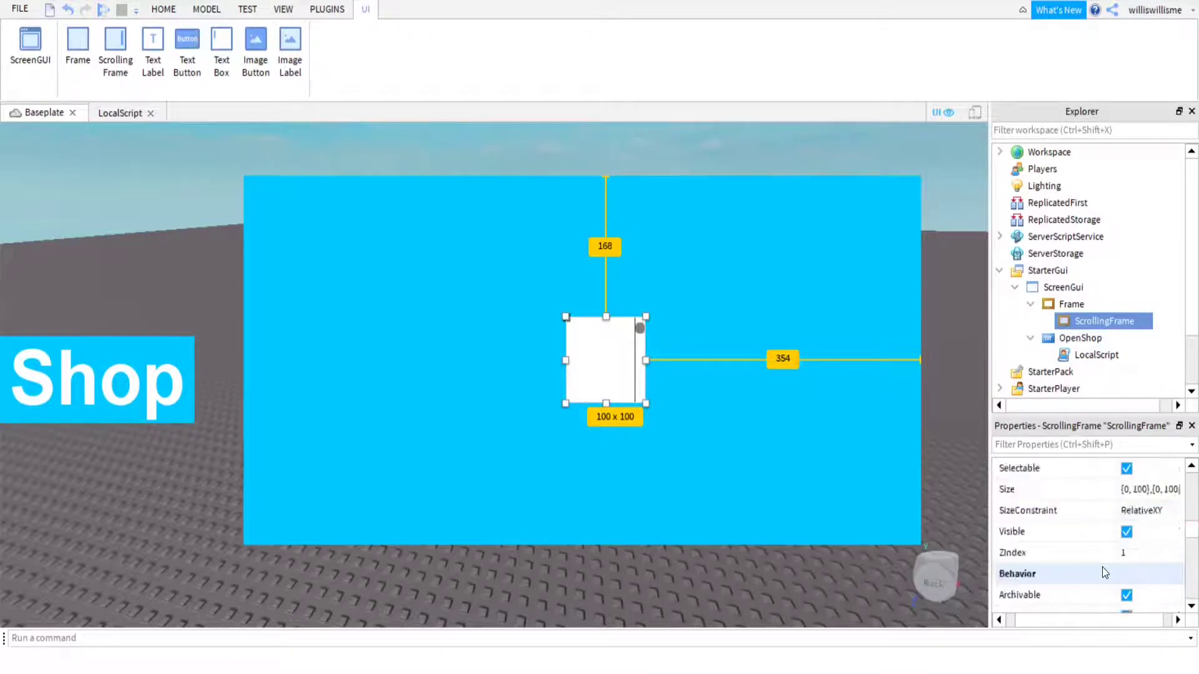
{"action": "scroll", "coordinate": [1103, 568], "scroll_direction": "down", "scroll_amount": 3}
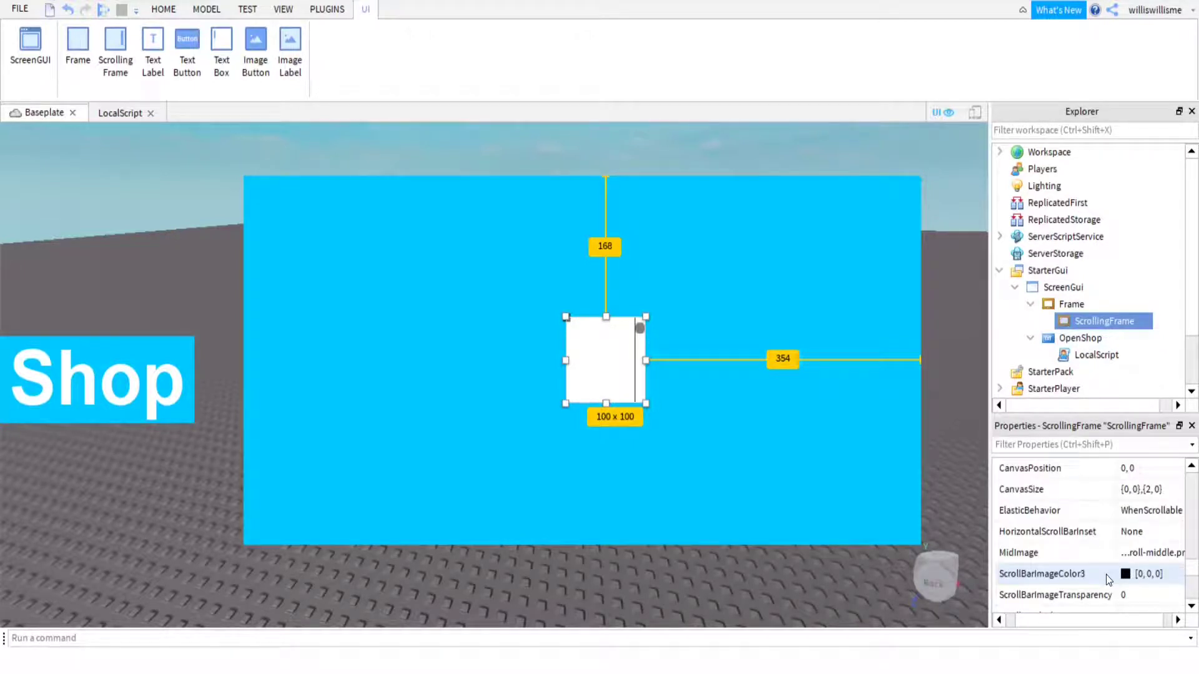
{"action": "scroll", "coordinate": [1107, 575], "scroll_direction": "down", "scroll_amount": 3}
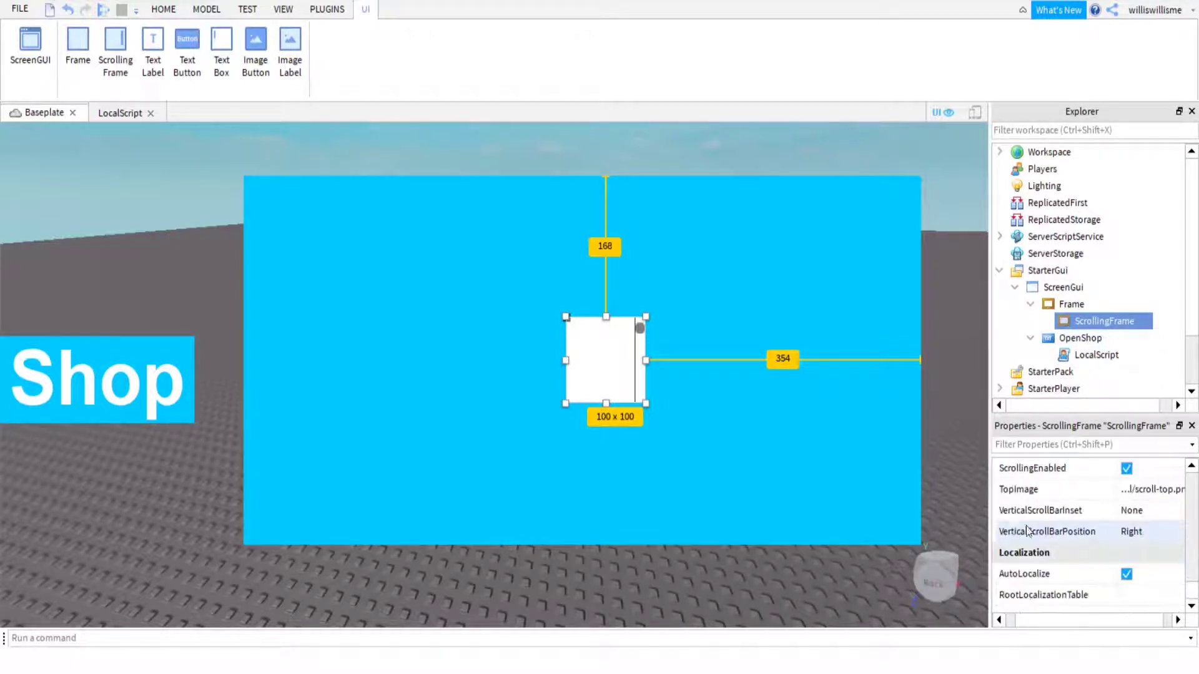
{"action": "left_click", "coordinate": [1132, 533]}
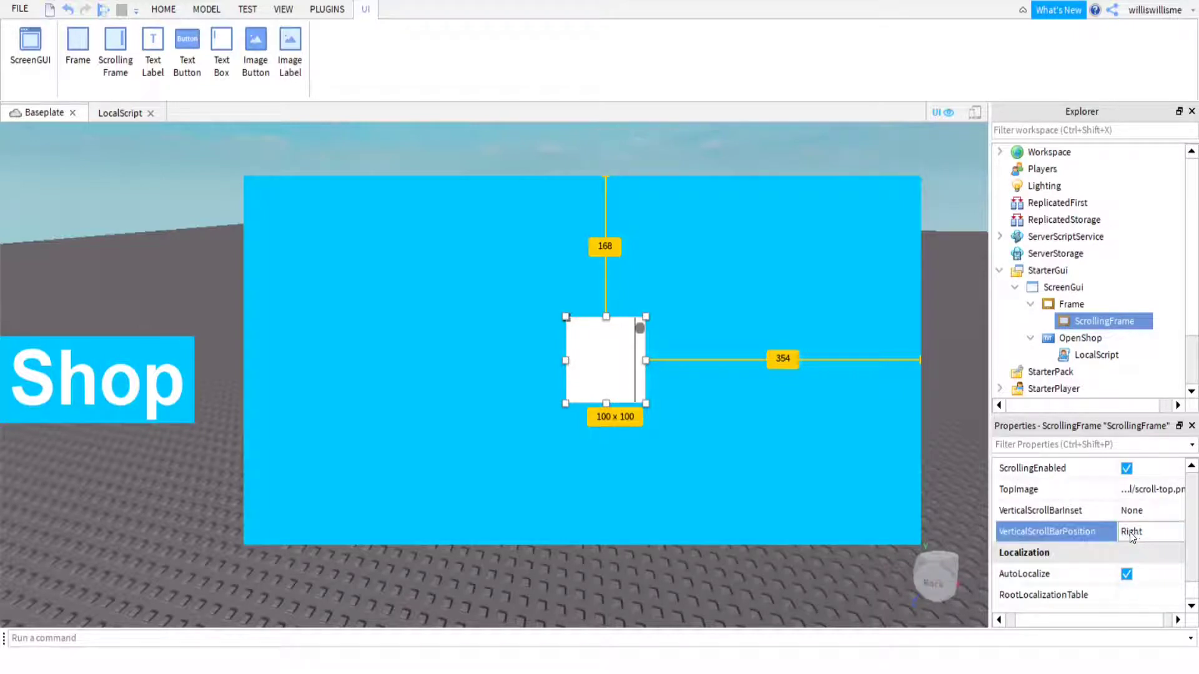
{"action": "left_click", "coordinate": [1138, 548]}
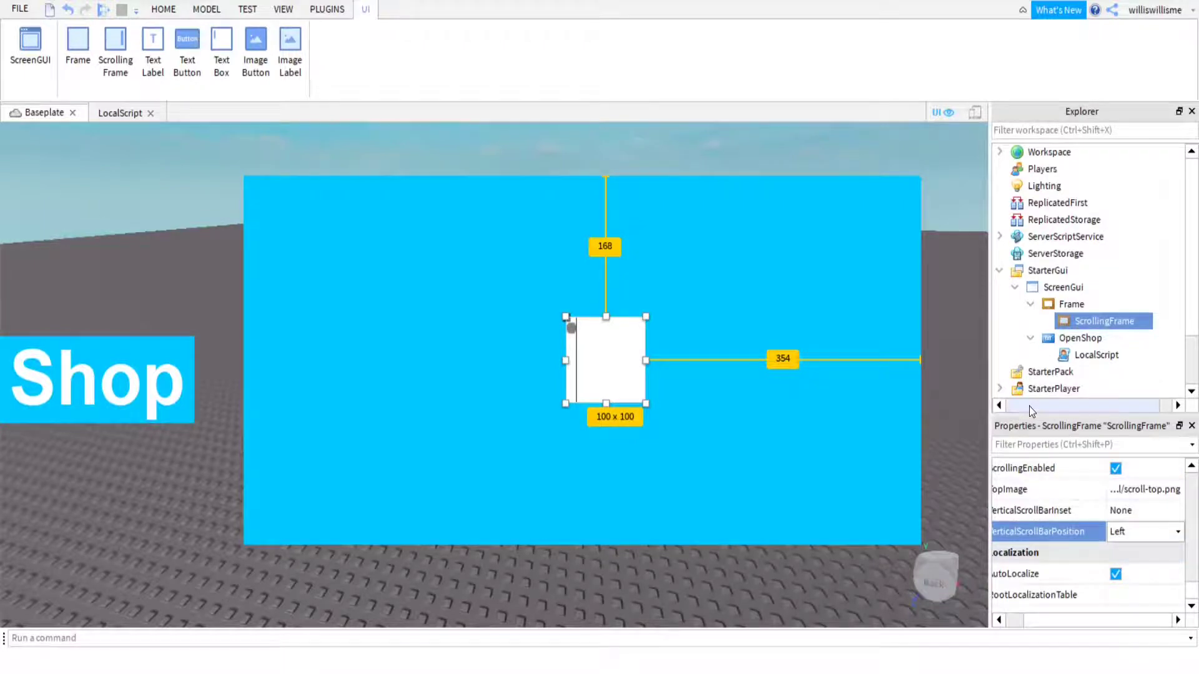
{"action": "scroll", "coordinate": [1059, 579], "scroll_direction": "up", "scroll_amount": 10}
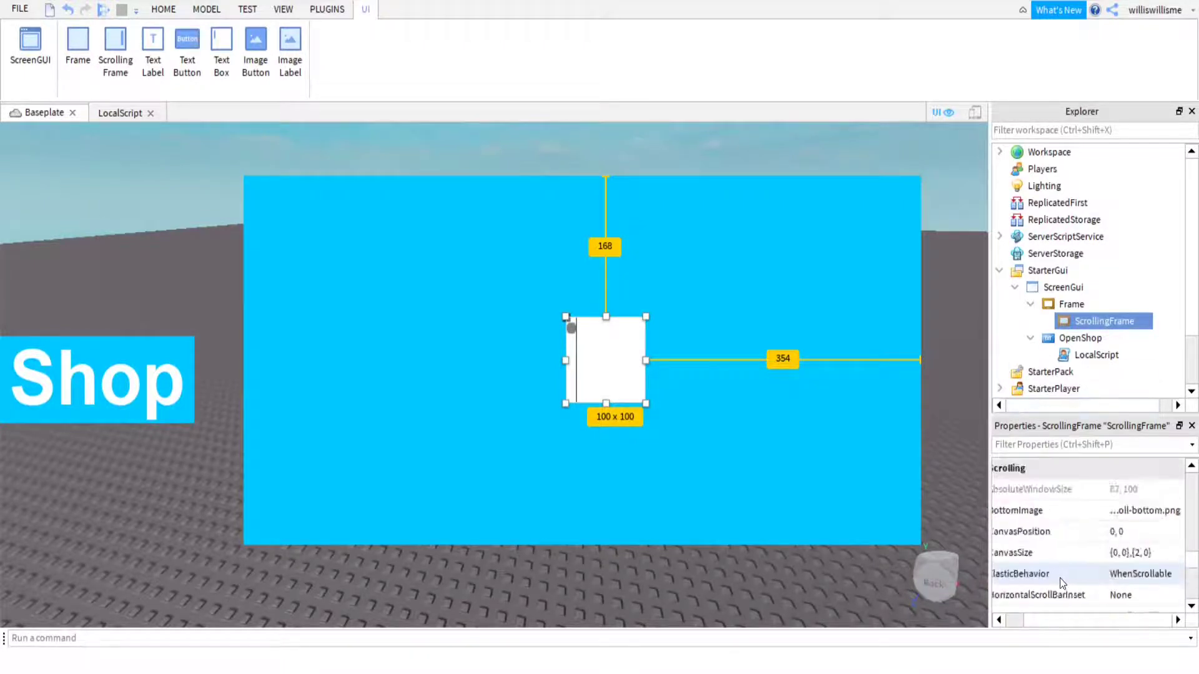
{"action": "scroll", "coordinate": [1060, 578], "scroll_direction": "down", "scroll_amount": 5}
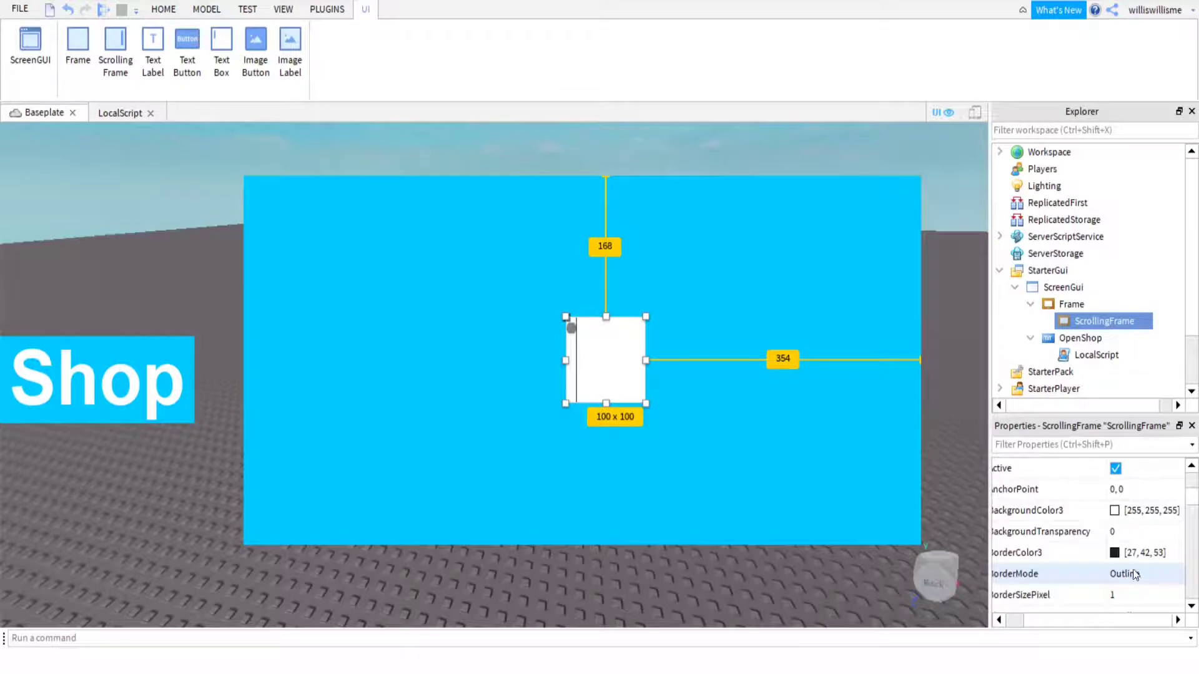
Step: Set the ScrollingFrame's background to the saved cyan colour (0, 200, 255)
{"action": "left_click", "coordinate": [1114, 511]}
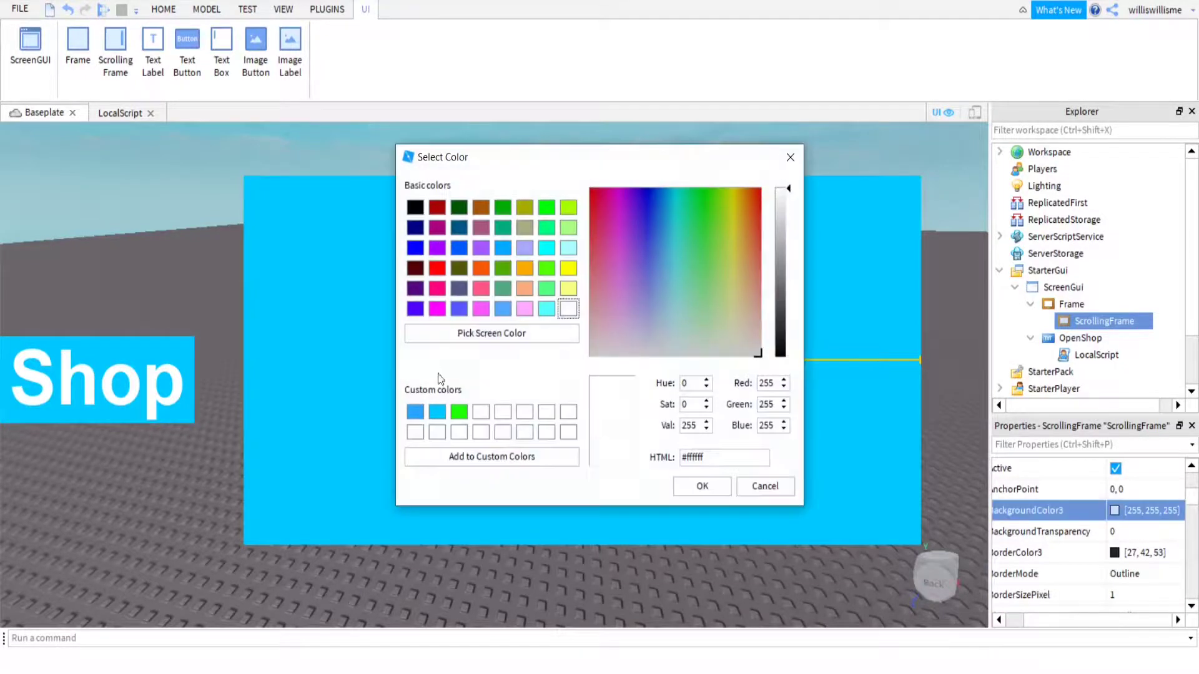
{"action": "left_click", "coordinate": [437, 411]}
{"action": "left_click", "coordinate": [696, 488]}
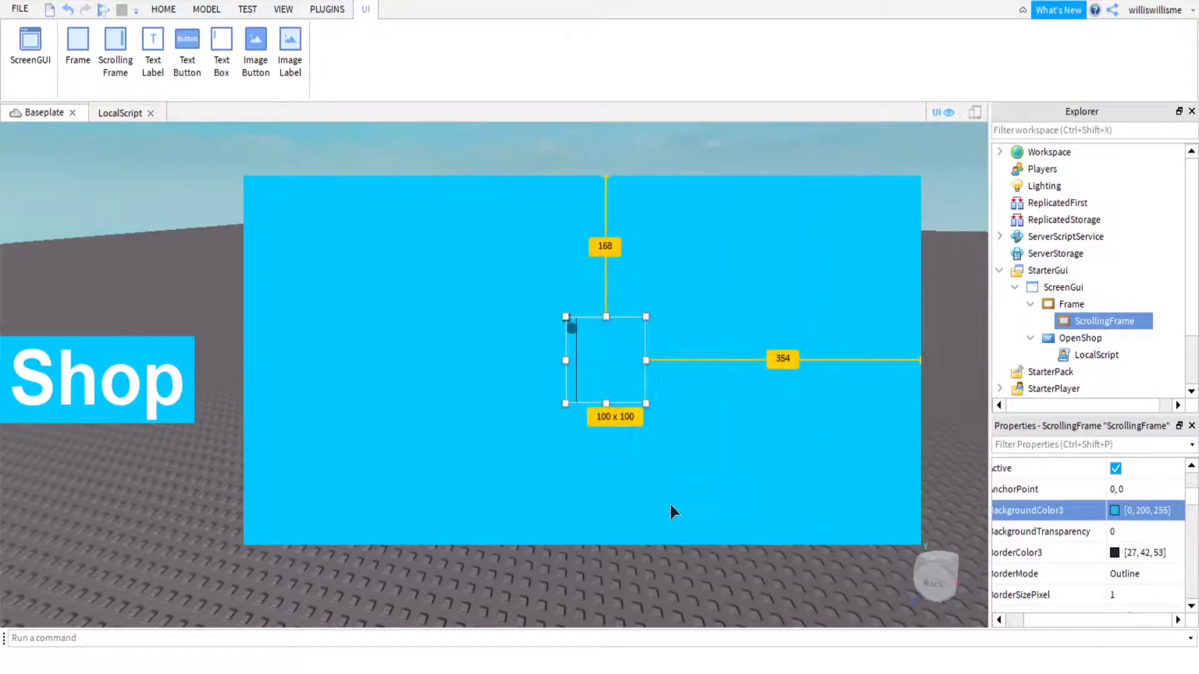
{"action": "scroll", "coordinate": [1077, 567], "scroll_direction": "down", "scroll_amount": 1}
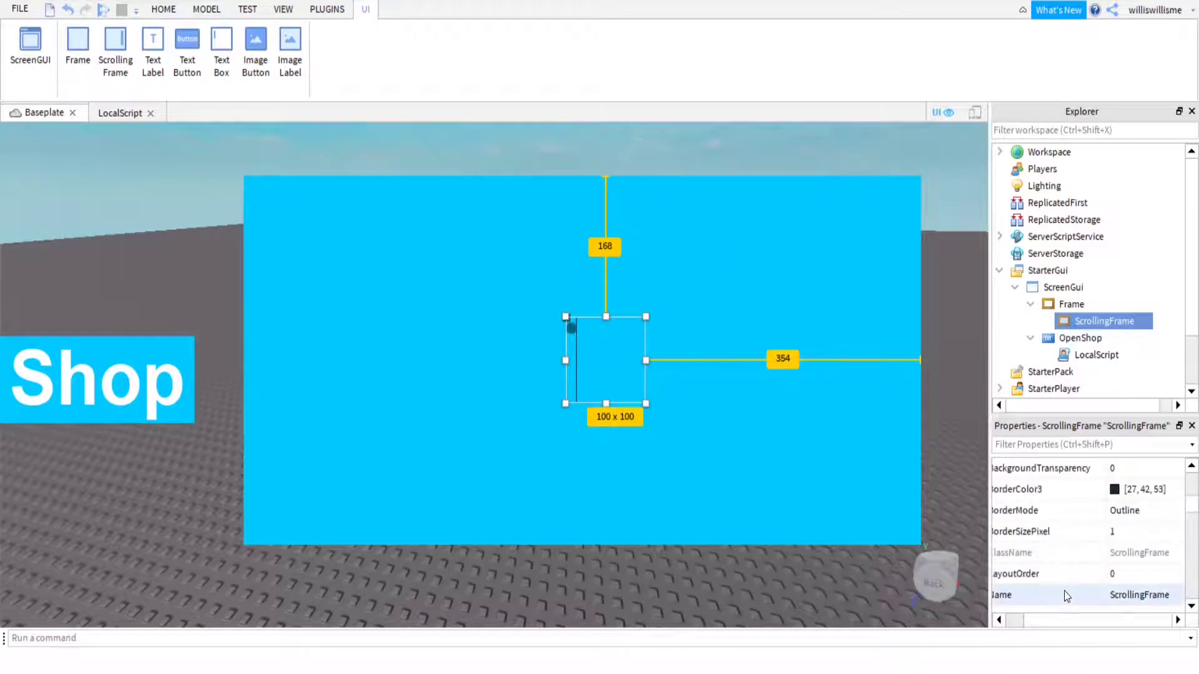
{"action": "left_click", "coordinate": [900, 161]}
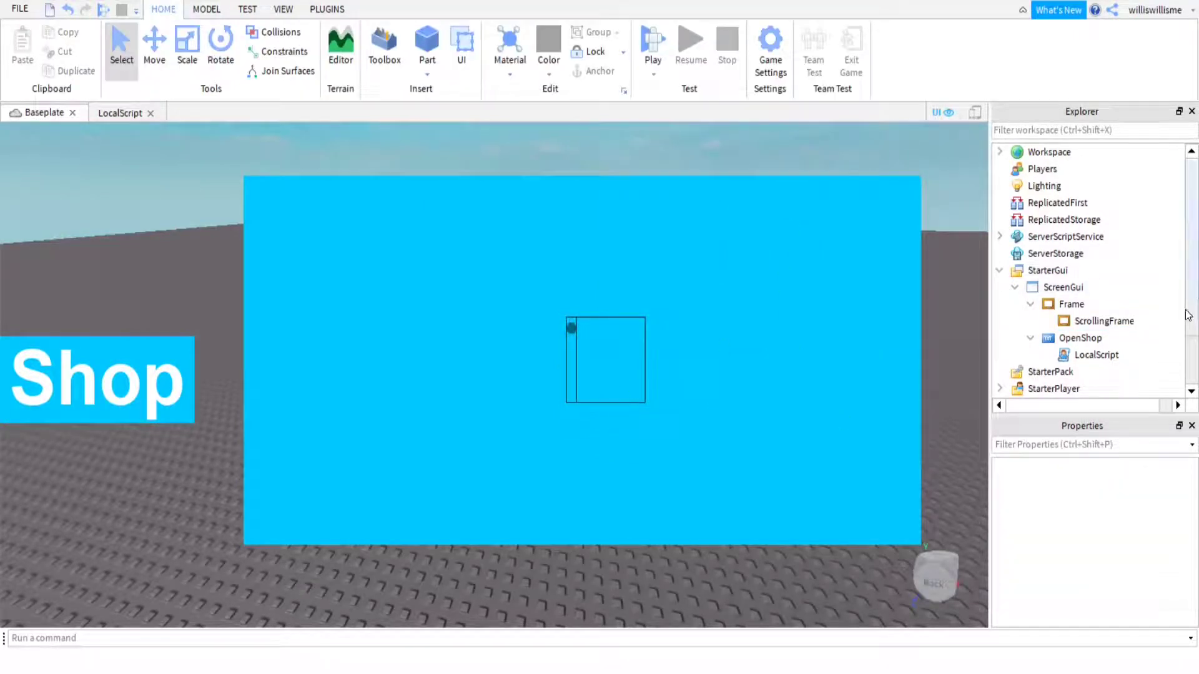
{"action": "left_click", "coordinate": [1094, 321]}
Step: Set the ScrollingFrame's BorderSizePixel to 0
{"action": "scroll", "coordinate": [1080, 583], "scroll_direction": "down", "scroll_amount": 10}
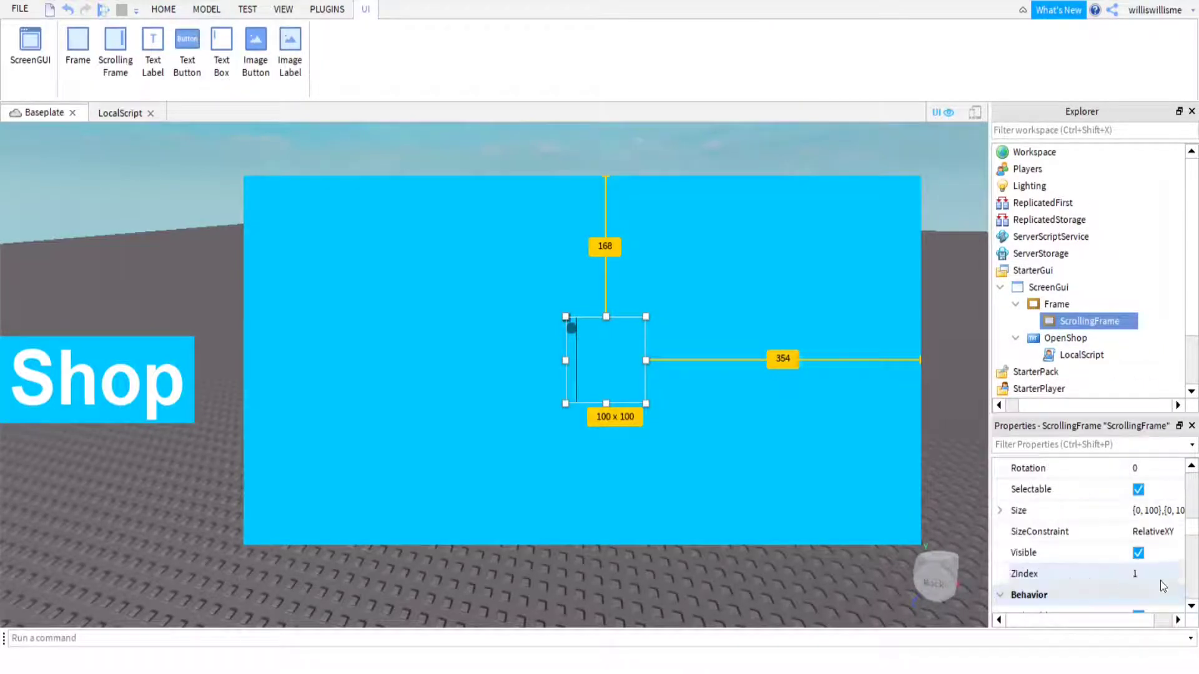
{"action": "scroll", "coordinate": [1145, 473], "scroll_direction": "up", "scroll_amount": 2}
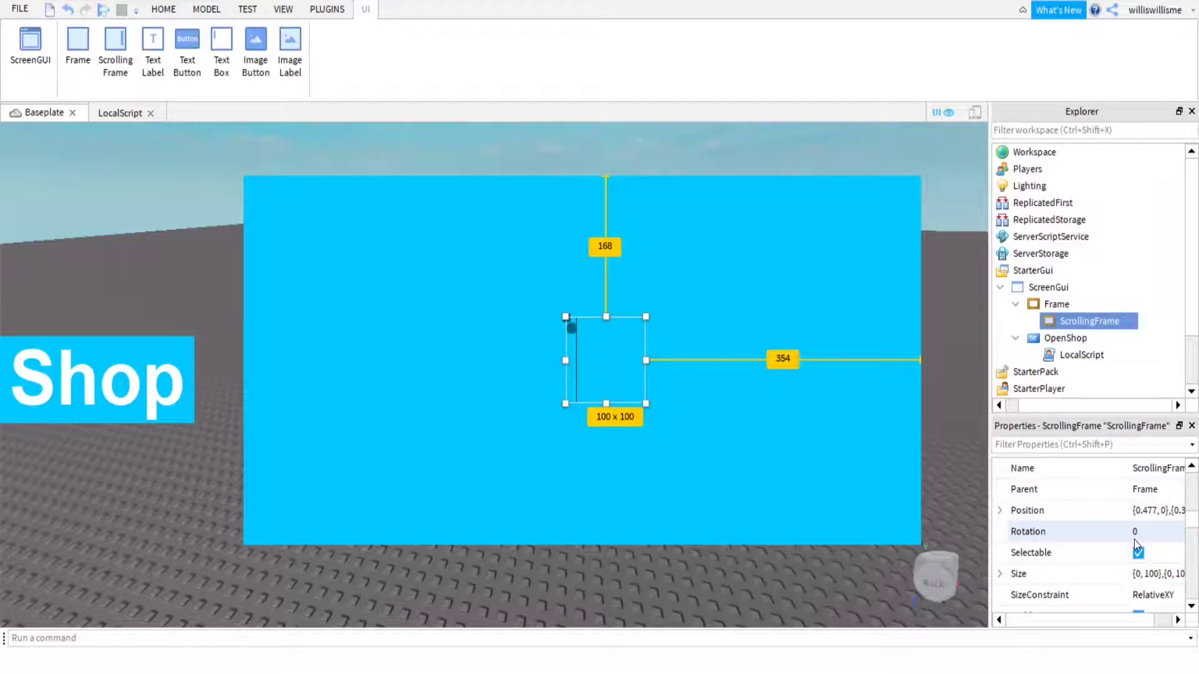
{"action": "scroll", "coordinate": [1134, 540], "scroll_direction": "up", "scroll_amount": 2}
{"action": "left_click", "coordinate": [1152, 468]}
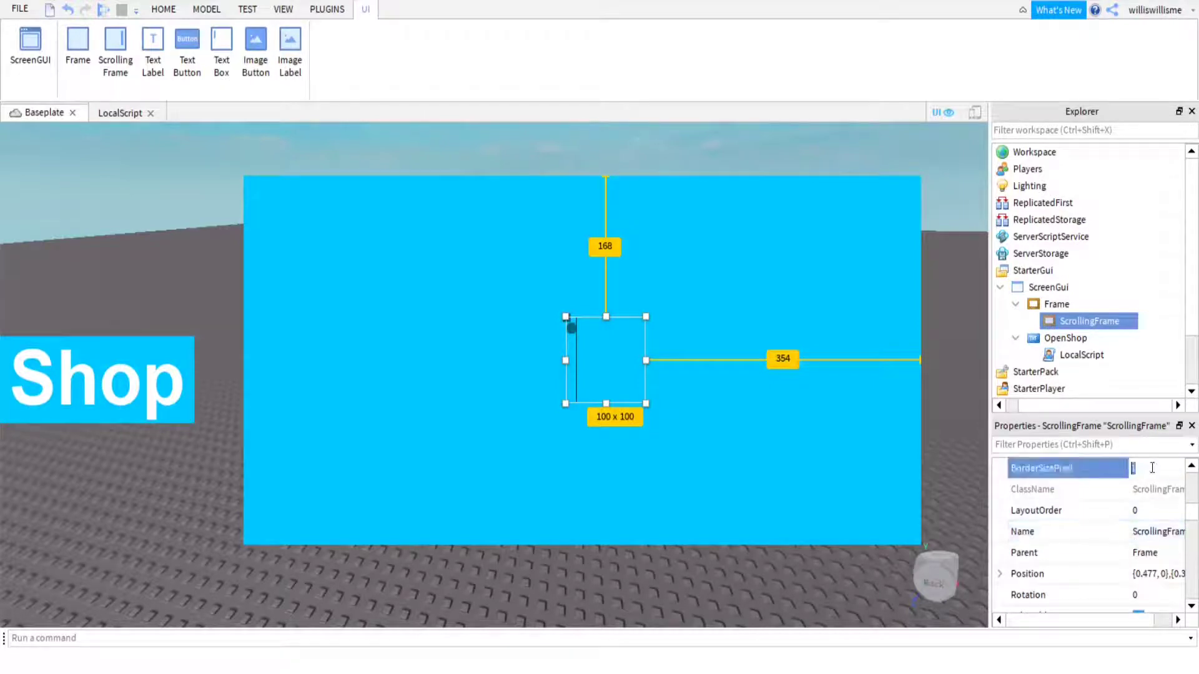
{"action": "type", "text": "0"}
{"action": "key", "text": "Return"}
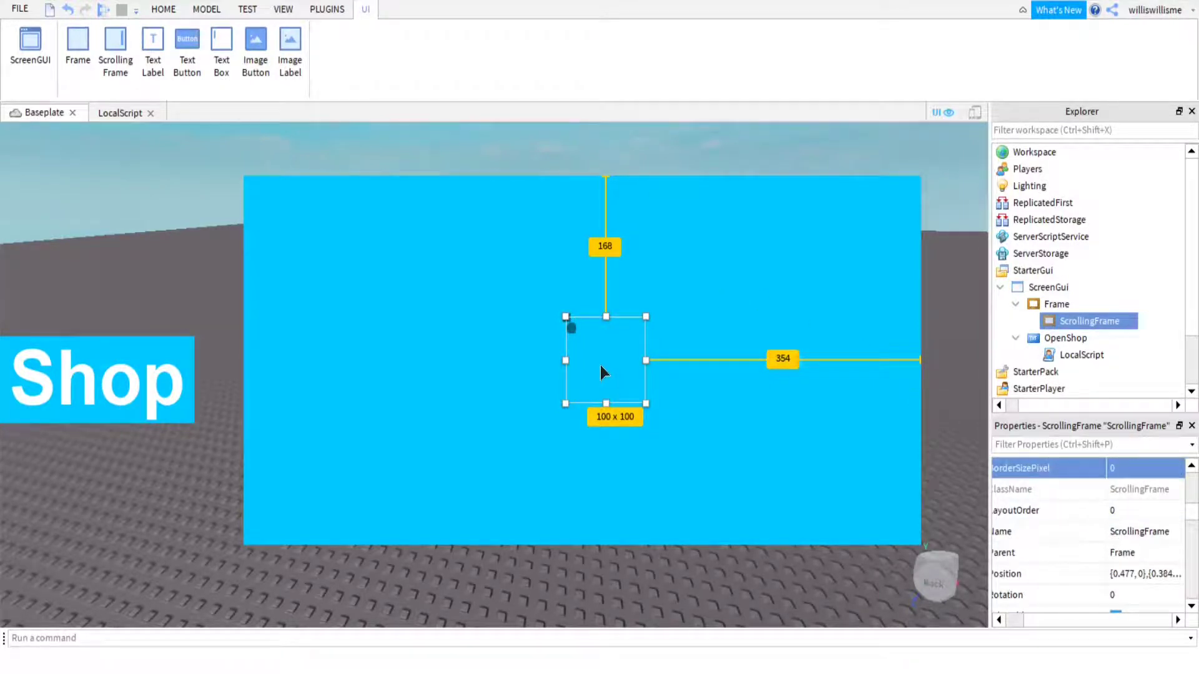
Step: Move the ScrollingFrame to the frame's upper-left and stretch it to 681 x 366
{"action": "left_click_drag", "start_coordinate": [571, 323], "coordinate": [409, 260]}
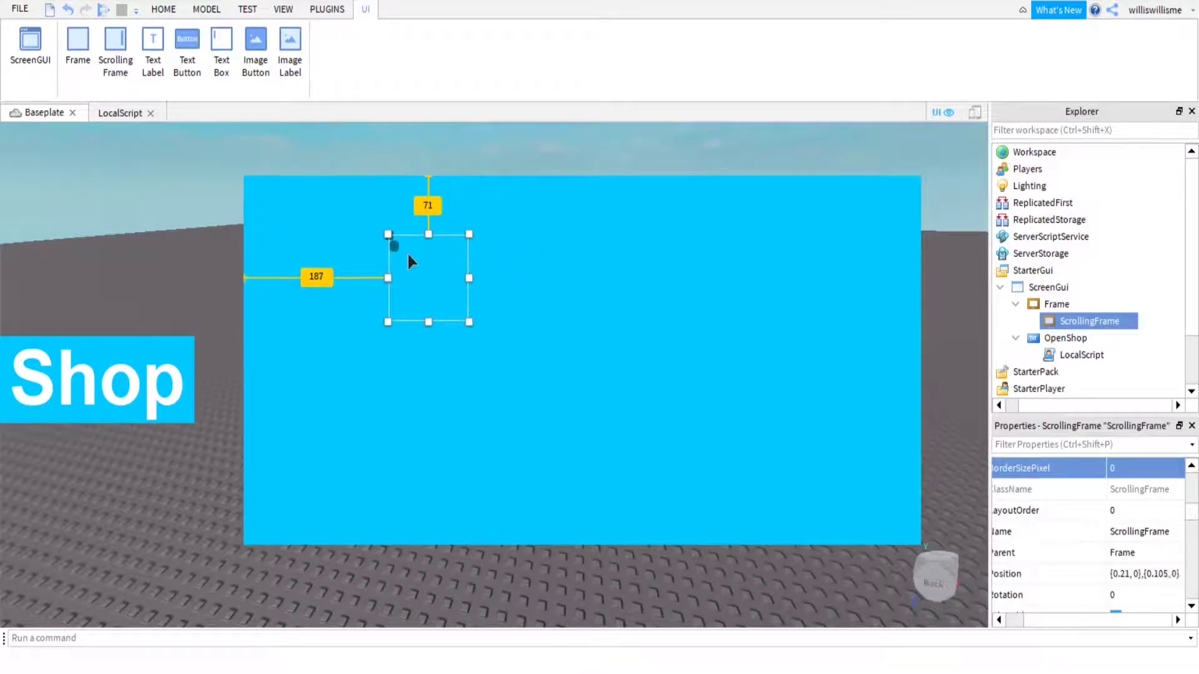
{"action": "left_click_drag", "start_coordinate": [429, 322], "coordinate": [407, 546]}
{"action": "left_click_drag", "start_coordinate": [469, 391], "coordinate": [921, 383]}
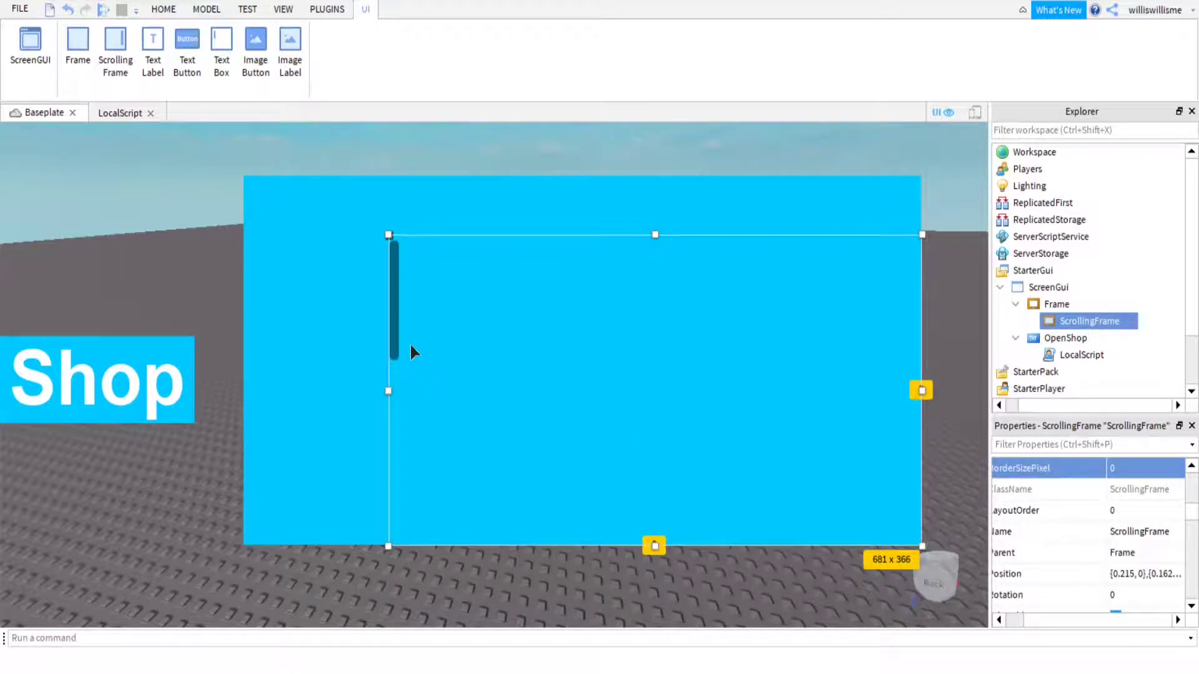
Step: Add a TextLabel inside the ScrollingFrame and move it right and down
{"action": "left_click", "coordinate": [1131, 321]}
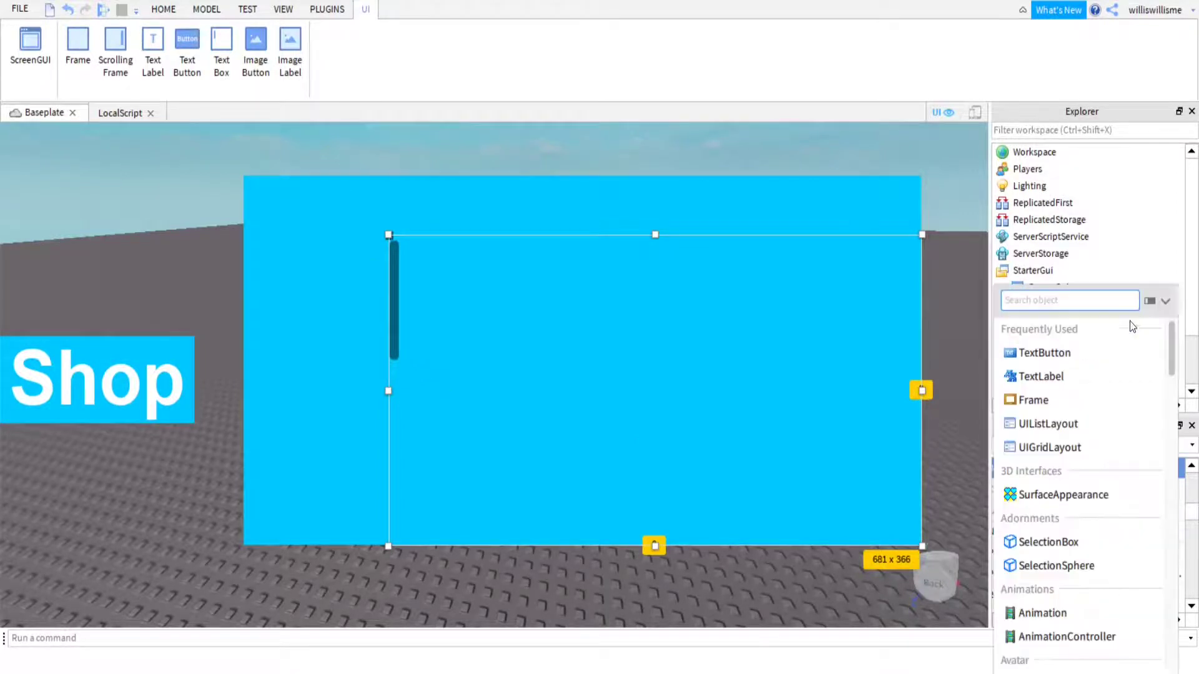
{"action": "left_click", "coordinate": [1038, 376]}
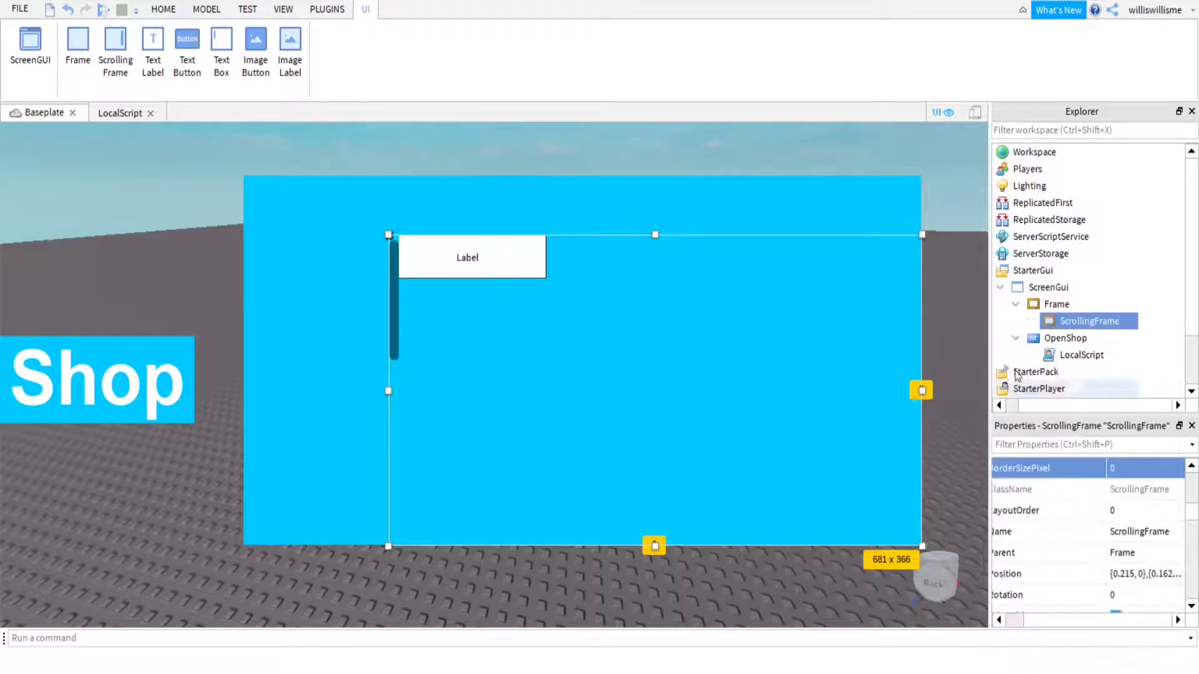
{"action": "left_click_drag", "start_coordinate": [506, 270], "coordinate": [617, 361]}
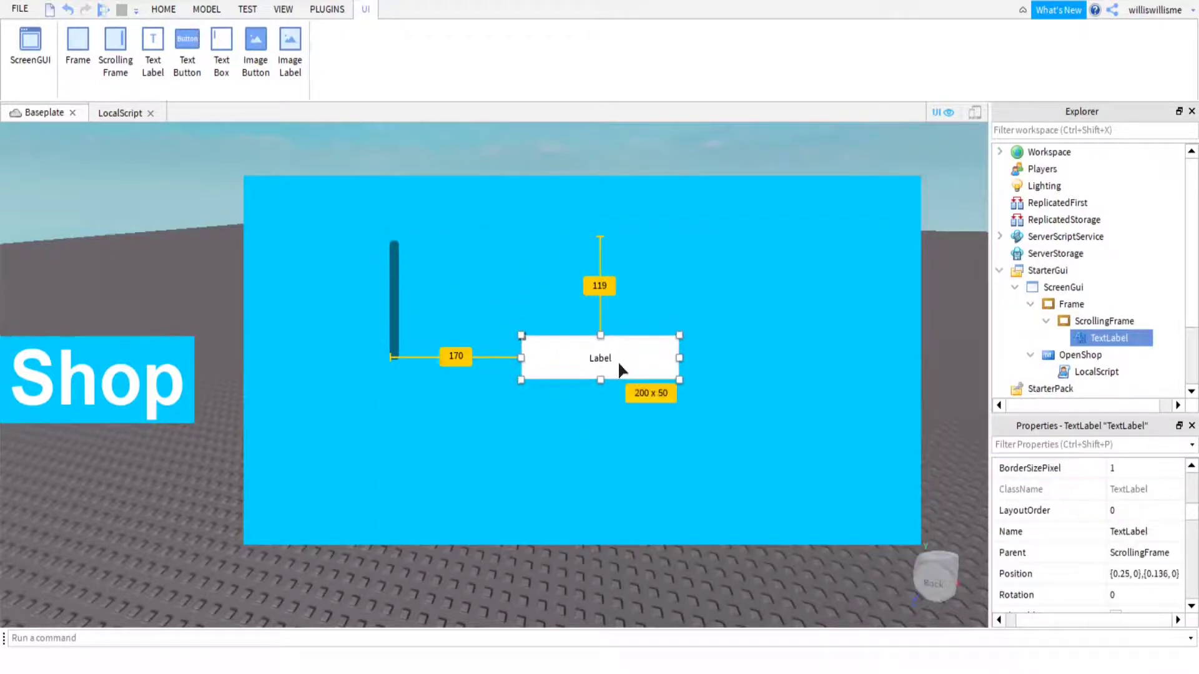
{"action": "scroll", "coordinate": [474, 418], "scroll_direction": "down", "scroll_amount": 5}
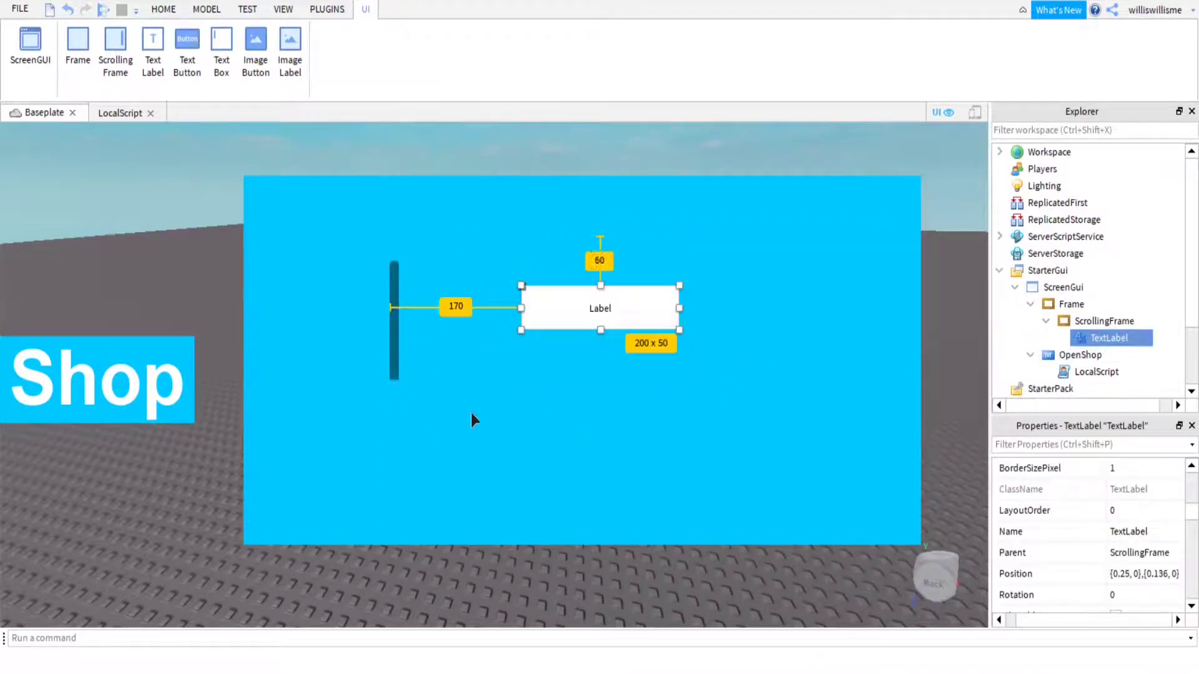
{"action": "left_click_drag", "start_coordinate": [1109, 338], "coordinate": [631, 368]}
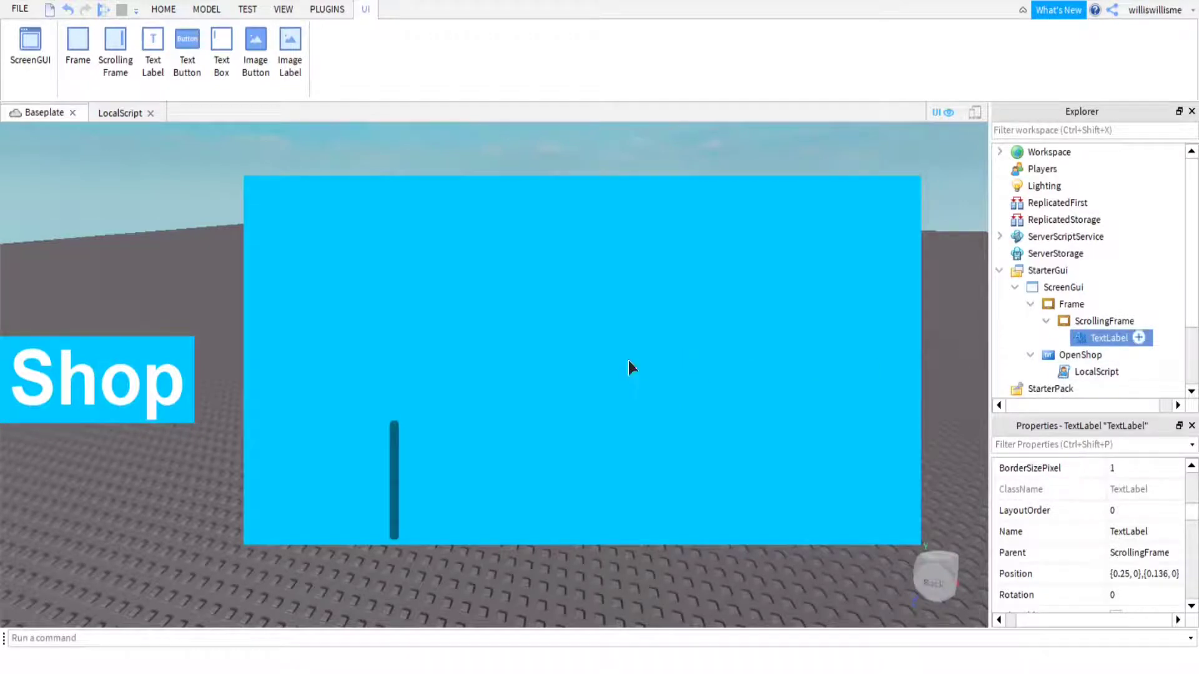
Step: Move the second TextLabel lower in the scrolling area
{"action": "left_click", "coordinate": [1146, 325]}
{"action": "key", "text": "Escape"}
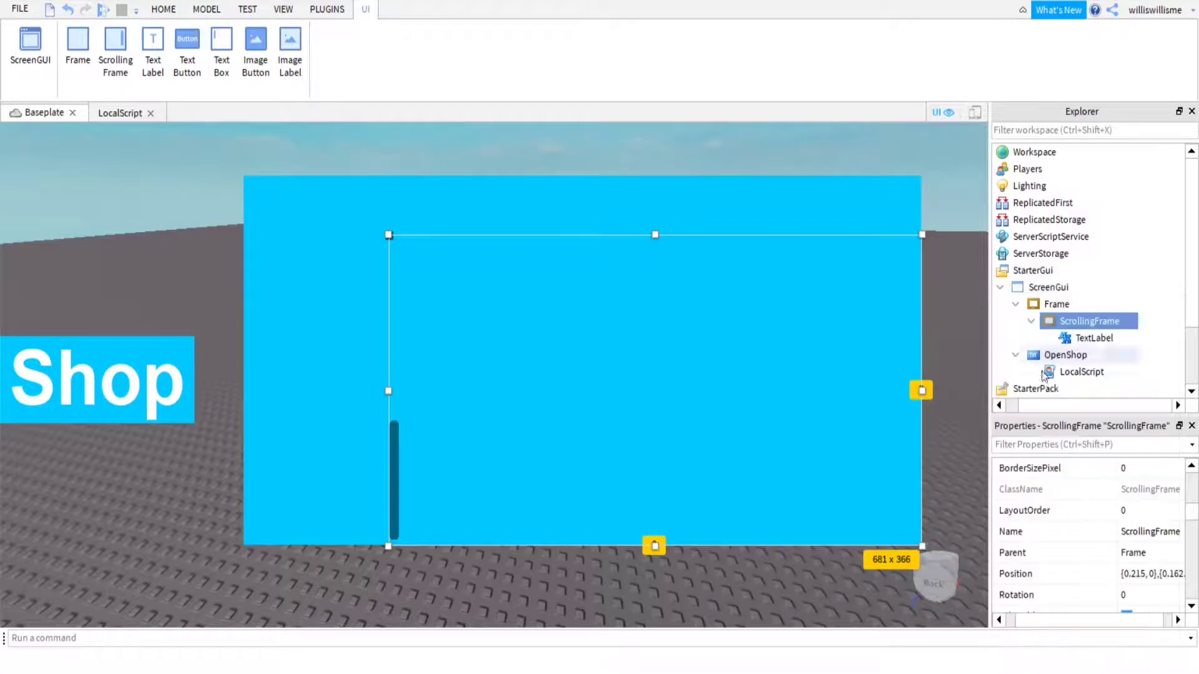
{"action": "left_click", "coordinate": [1078, 354]}
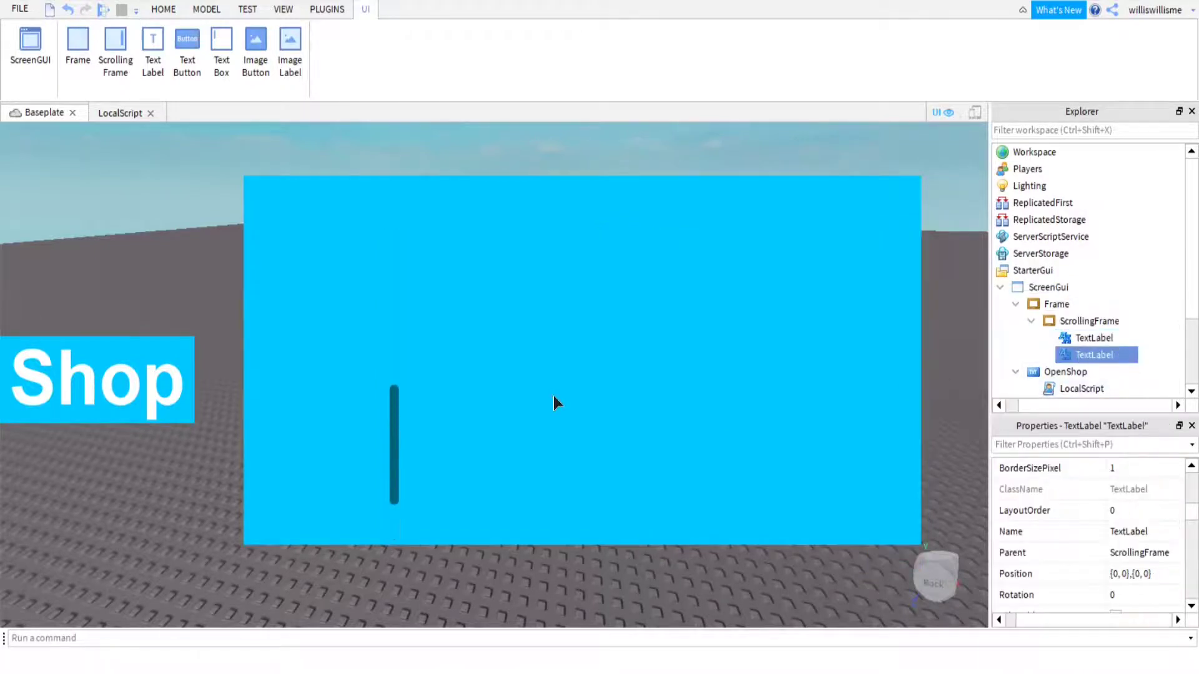
{"action": "scroll", "coordinate": [554, 395], "scroll_direction": "up", "scroll_amount": 5}
{"action": "left_click_drag", "start_coordinate": [471, 265], "coordinate": [534, 394]}
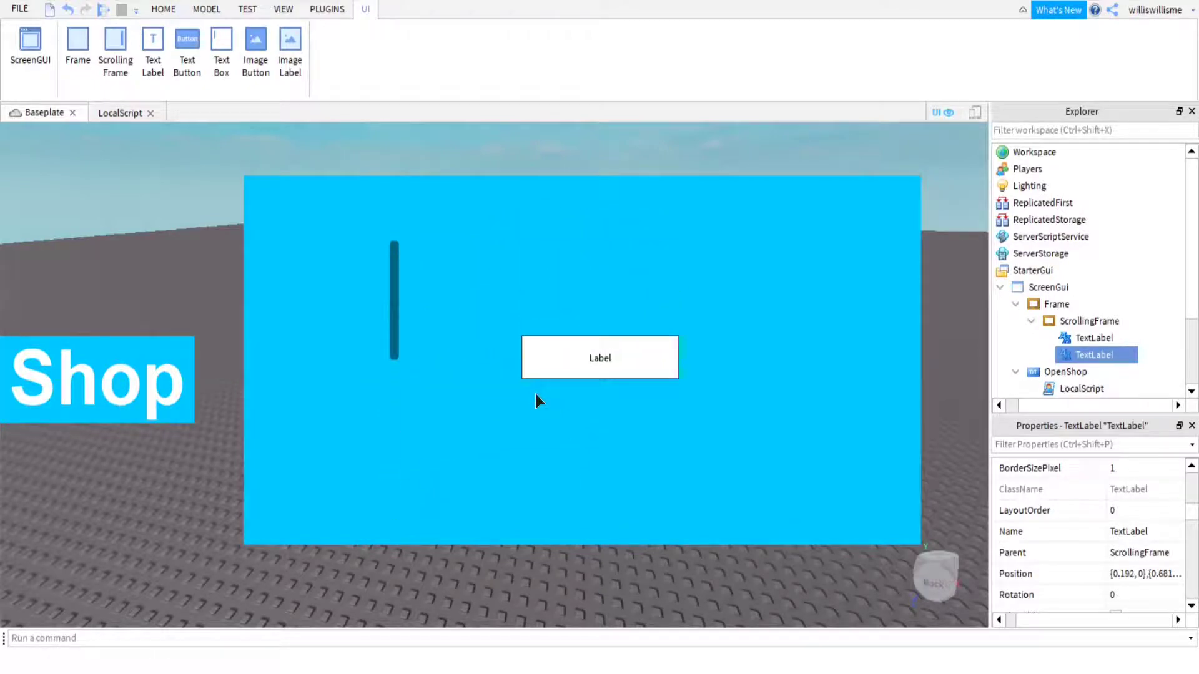
{"action": "scroll", "coordinate": [525, 428], "scroll_direction": "down", "scroll_amount": 5}
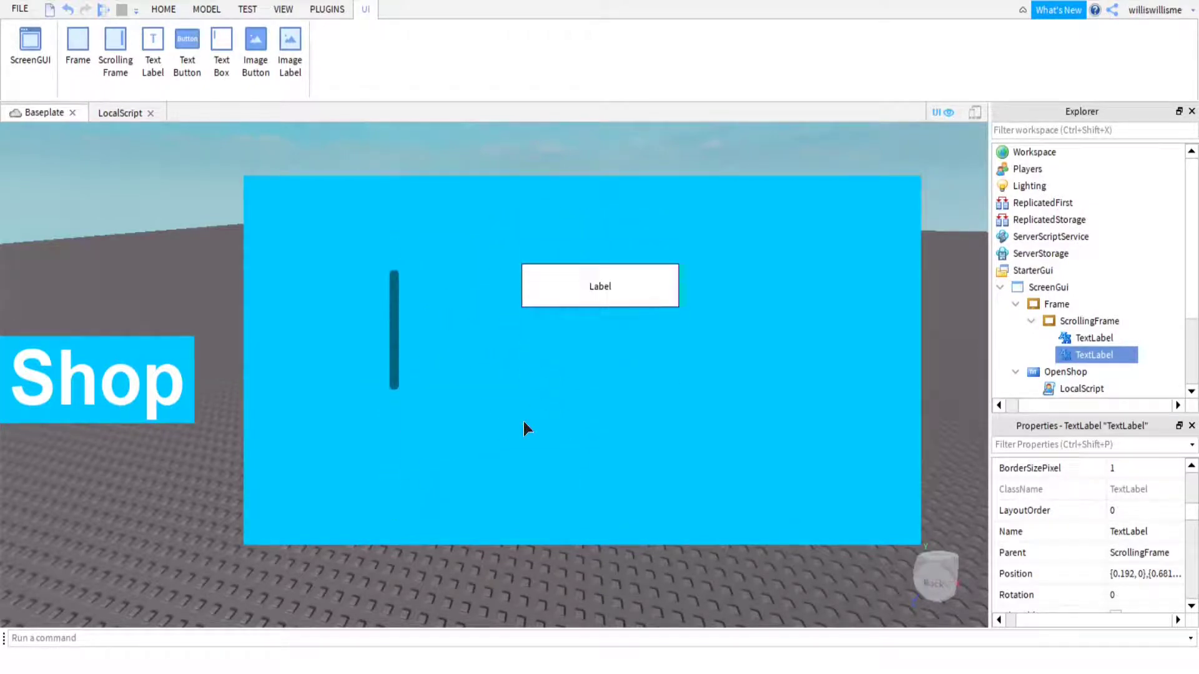
{"action": "scroll", "coordinate": [660, 423], "scroll_direction": "up", "scroll_amount": 3}
{"action": "scroll", "coordinate": [659, 415], "scroll_direction": "up", "scroll_amount": 3}
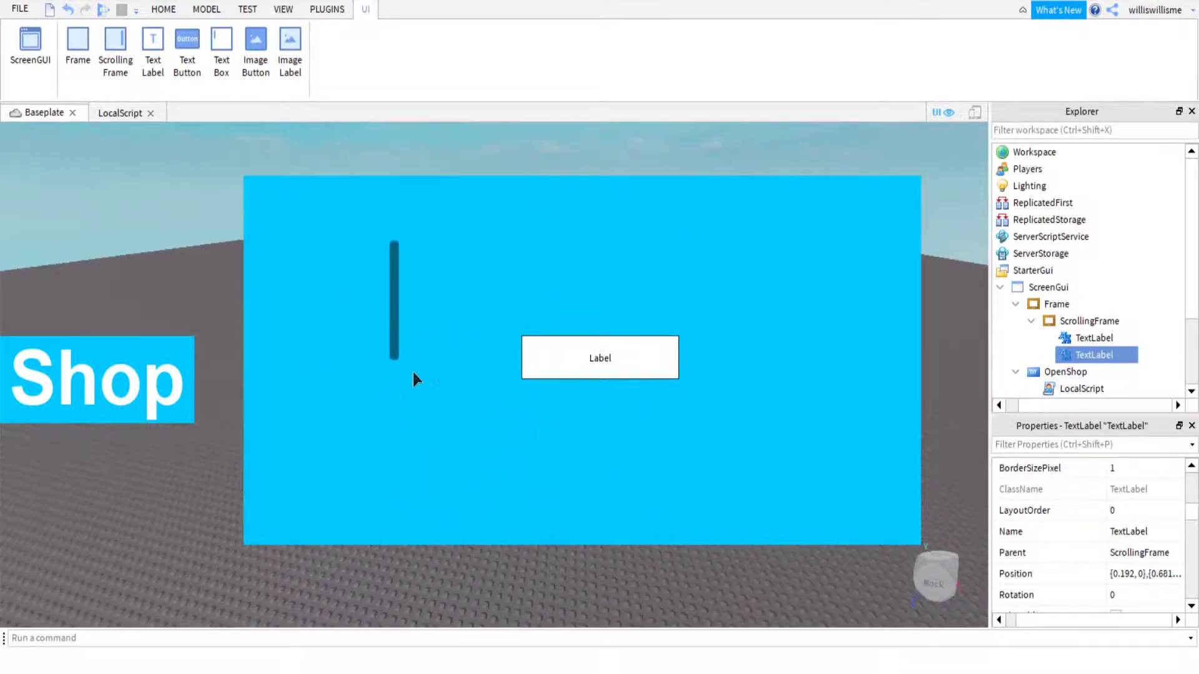
Step: Delete both TextLabels from the ScrollingFrame
{"action": "left_click", "coordinate": [1159, 357]}
{"action": "left_click", "coordinate": [1127, 355], "text": "shift"}
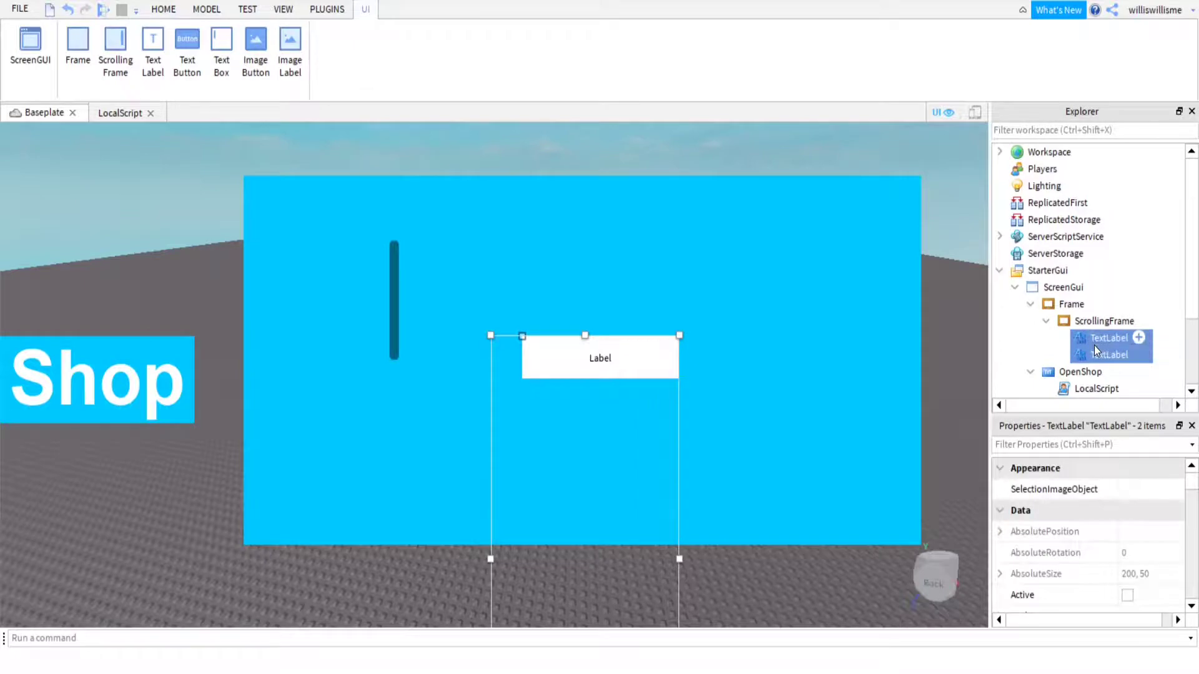
{"action": "right_click", "coordinate": [1094, 346]}
{"action": "left_click", "coordinate": [1055, 65]}
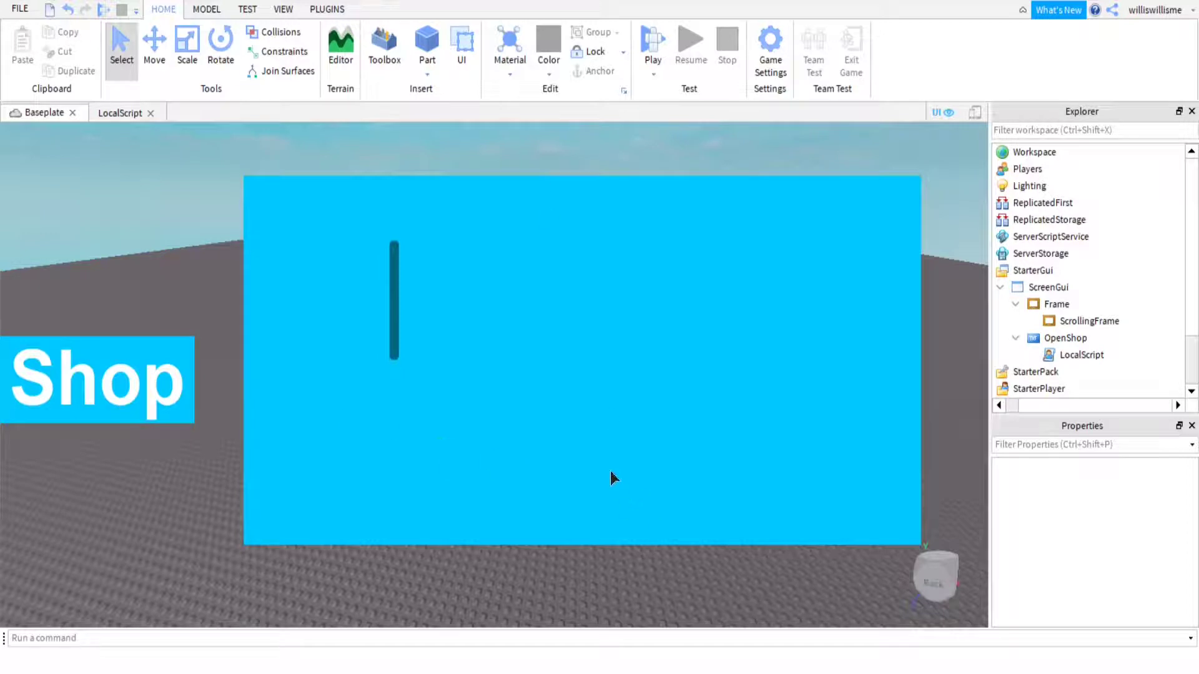
{"action": "left_click", "coordinate": [1081, 308]}
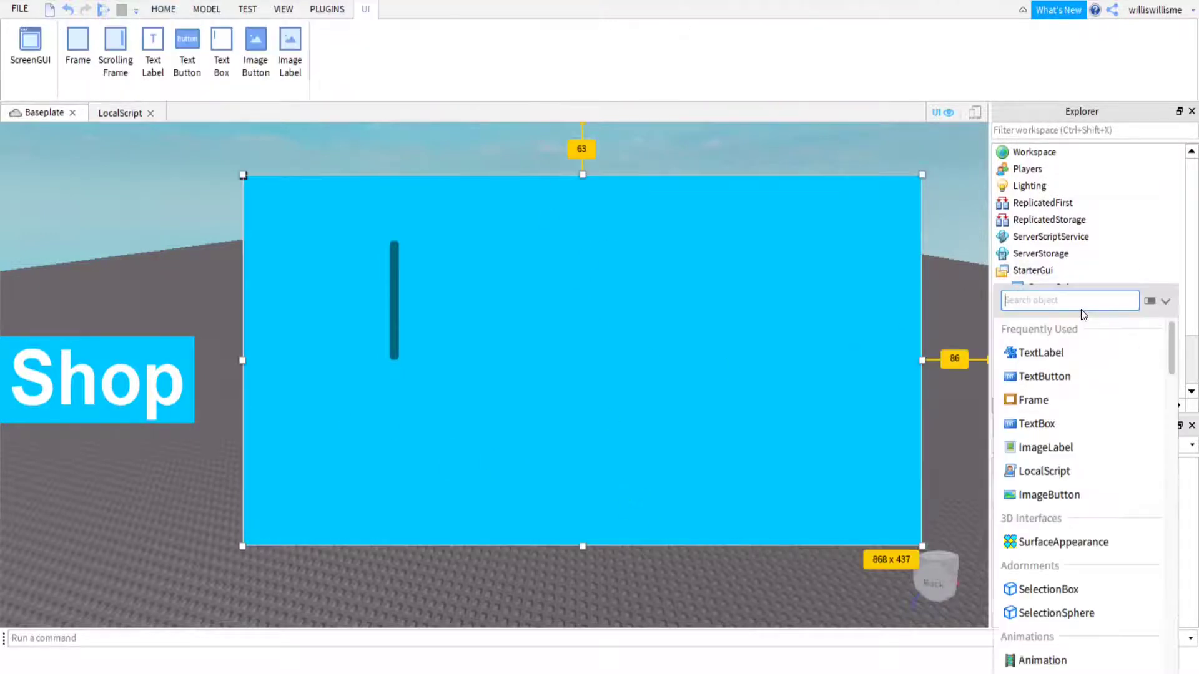
Step: Insert a TextLabel into the Frame, stretch it across the top, and give it a blue background
{"action": "left_click", "coordinate": [1034, 353]}
{"action": "left_click", "coordinate": [366, 188]}
{"action": "left_click_drag", "start_coordinate": [410, 223], "coordinate": [921, 239]}
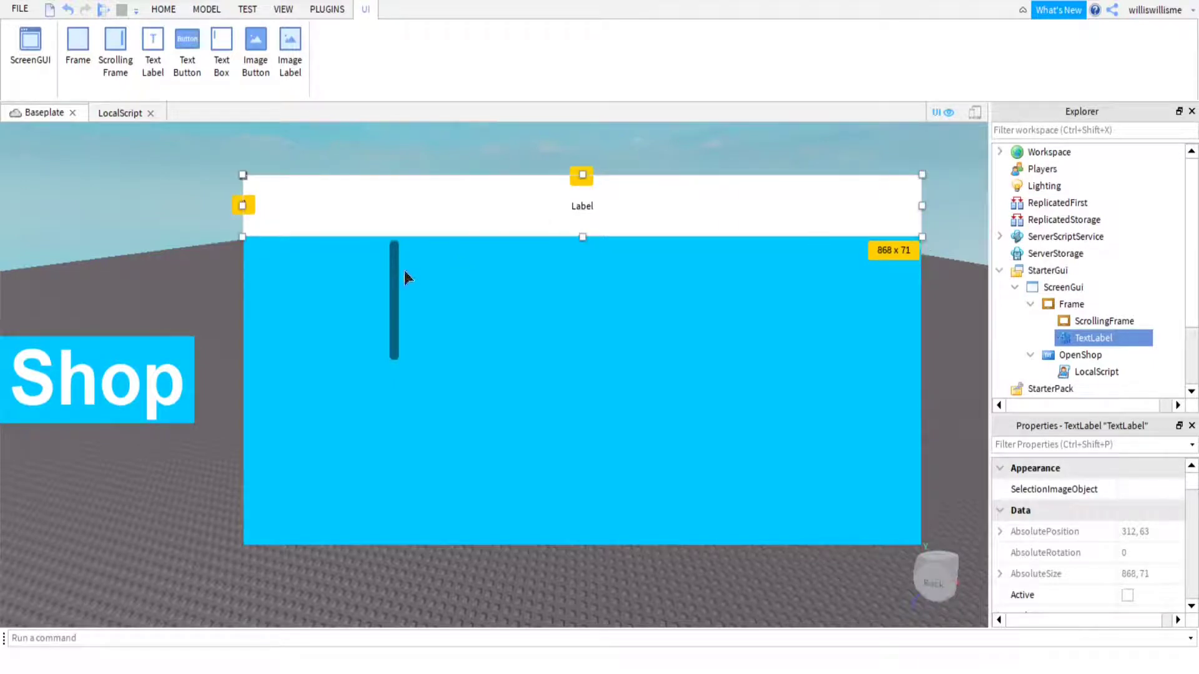
{"action": "scroll", "coordinate": [1118, 505], "scroll_direction": "down", "scroll_amount": 5}
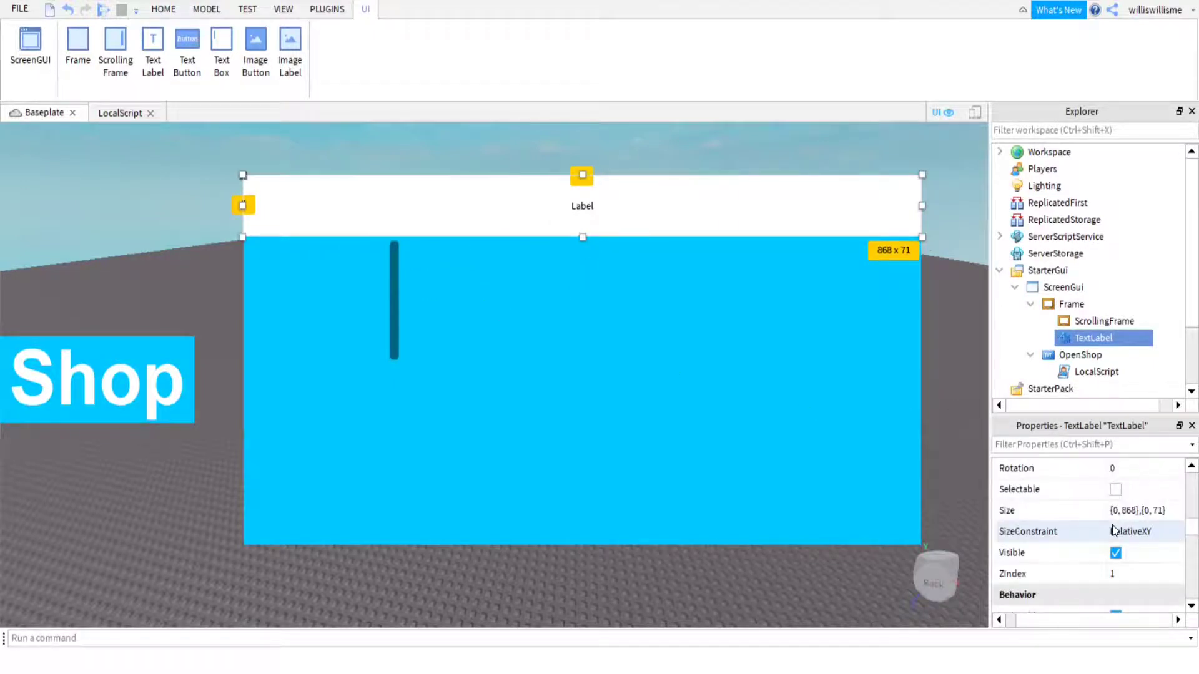
{"action": "scroll", "coordinate": [1110, 490], "scroll_direction": "up", "scroll_amount": 4}
{"action": "left_click", "coordinate": [1108, 496]}
{"action": "scroll", "coordinate": [1114, 511], "scroll_direction": "up", "scroll_amount": 2}
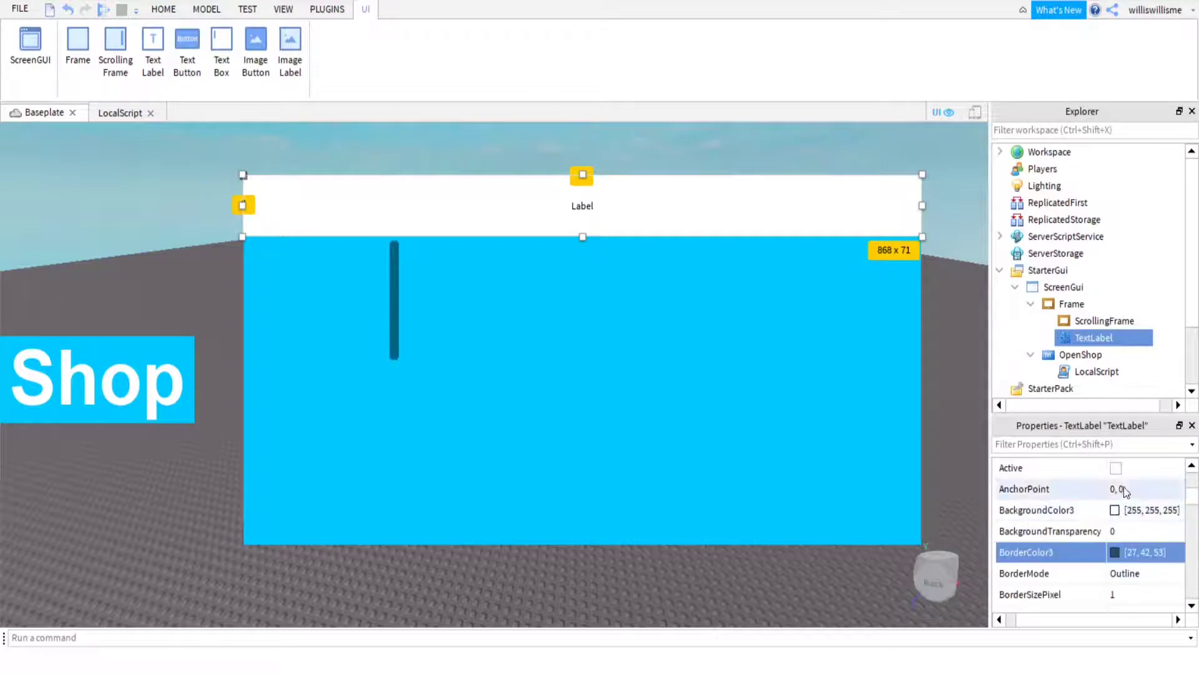
{"action": "left_click", "coordinate": [1112, 468]}
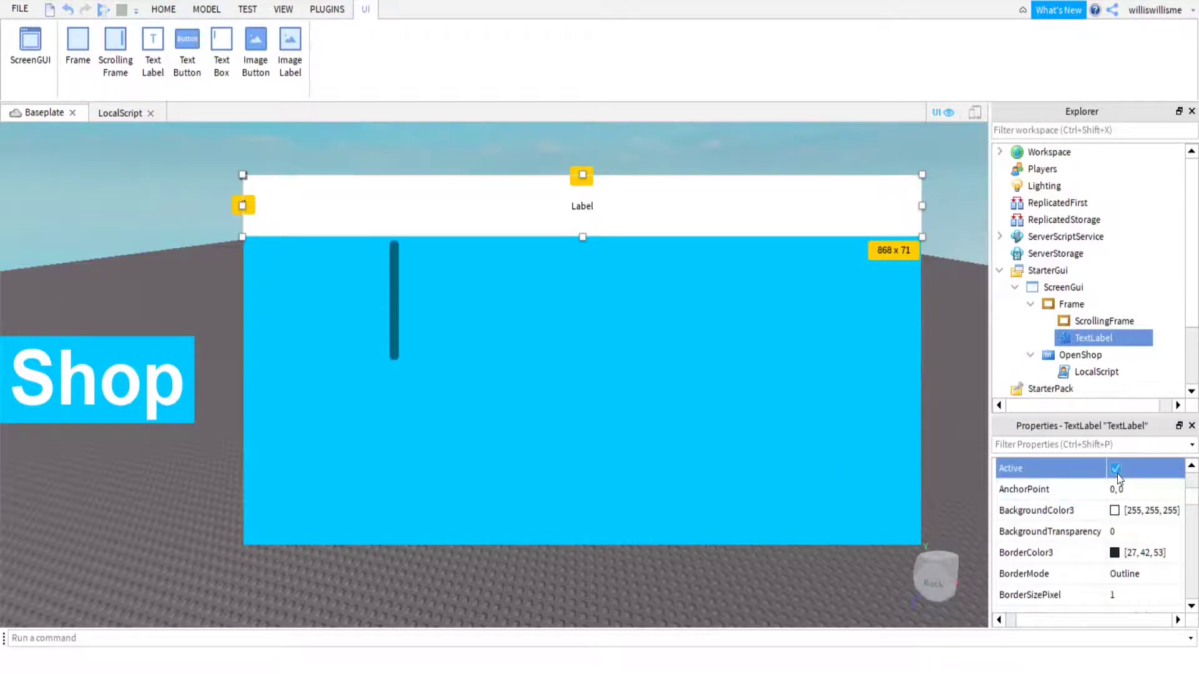
{"action": "left_click", "coordinate": [1114, 511]}
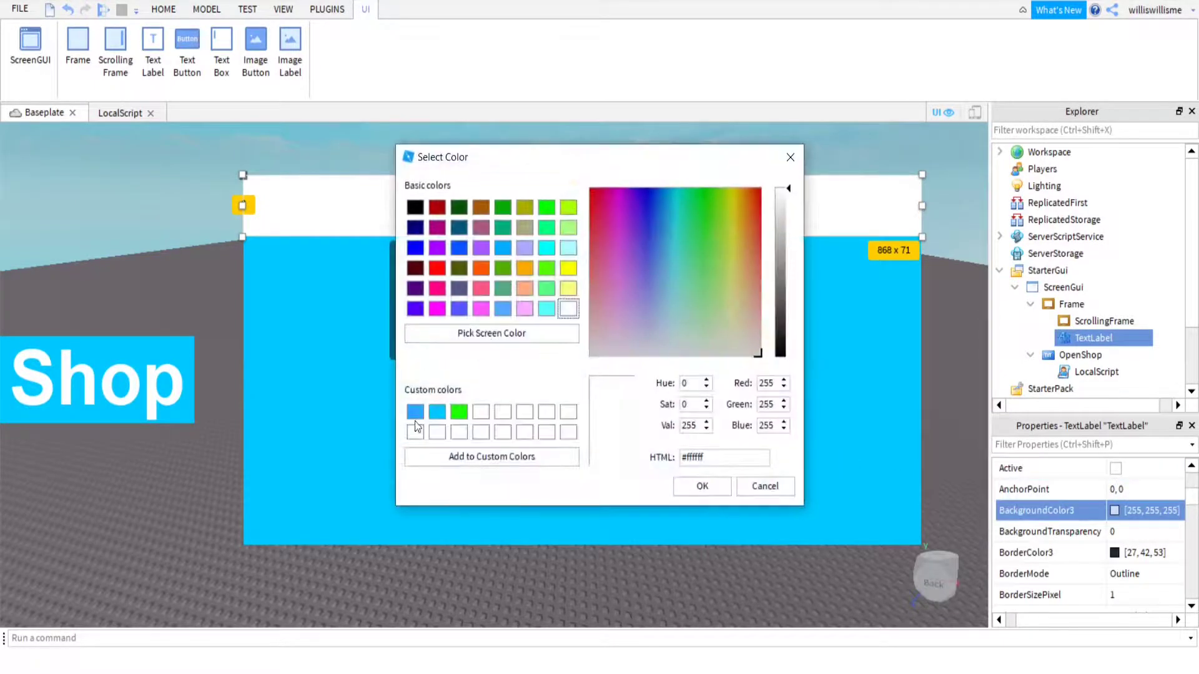
{"action": "left_click", "coordinate": [414, 413]}
{"action": "left_click", "coordinate": [701, 486]}
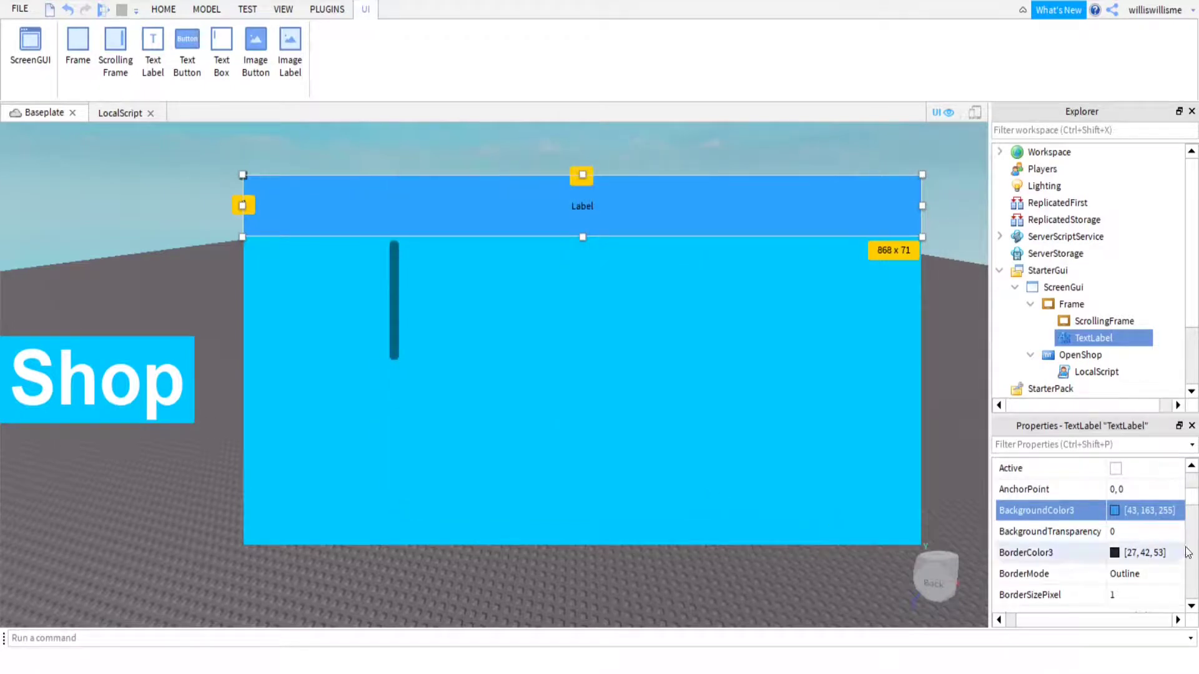
Step: Set the label's font to ArialBold and turn on TextScaled
{"action": "scroll", "coordinate": [1119, 535], "scroll_direction": "down", "scroll_amount": 10}
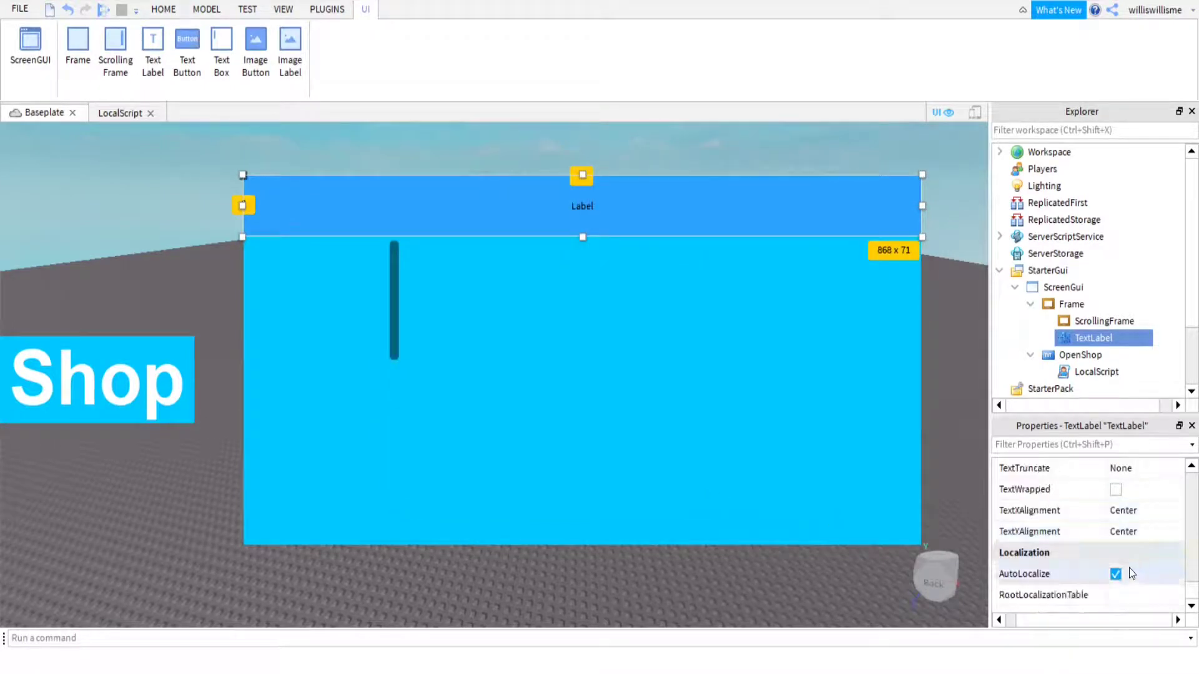
{"action": "scroll", "coordinate": [1129, 566], "scroll_direction": "up", "scroll_amount": 5}
{"action": "scroll", "coordinate": [1128, 560], "scroll_direction": "down", "scroll_amount": 1}
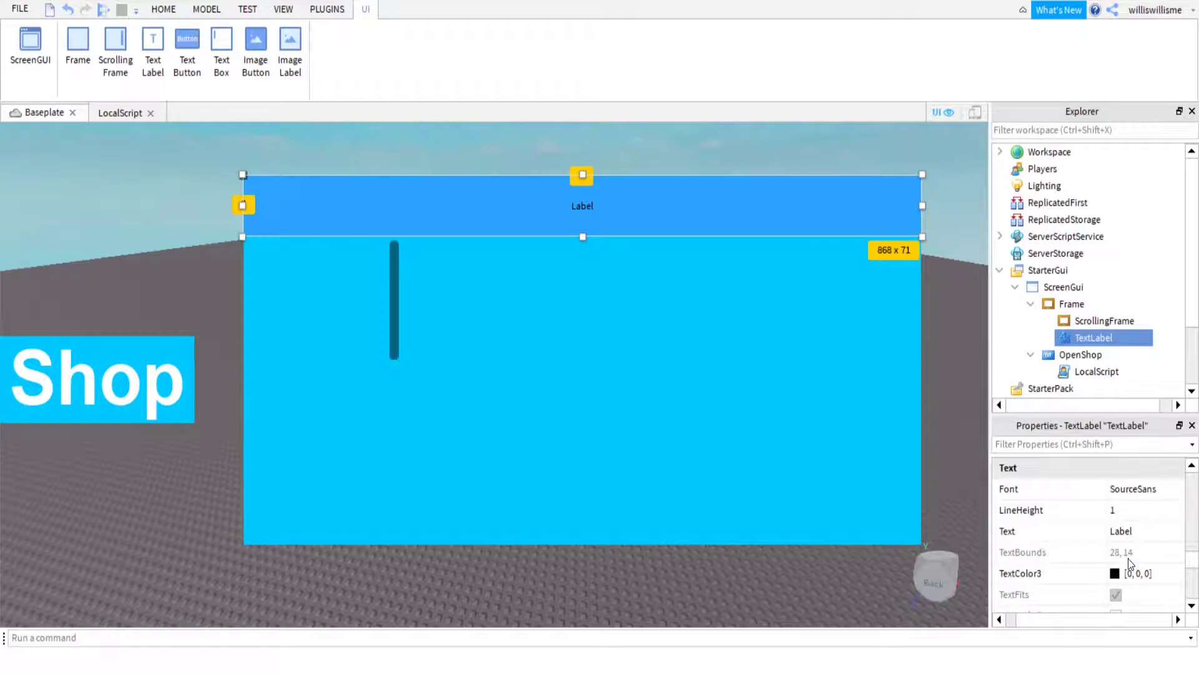
{"action": "left_click", "coordinate": [1131, 490]}
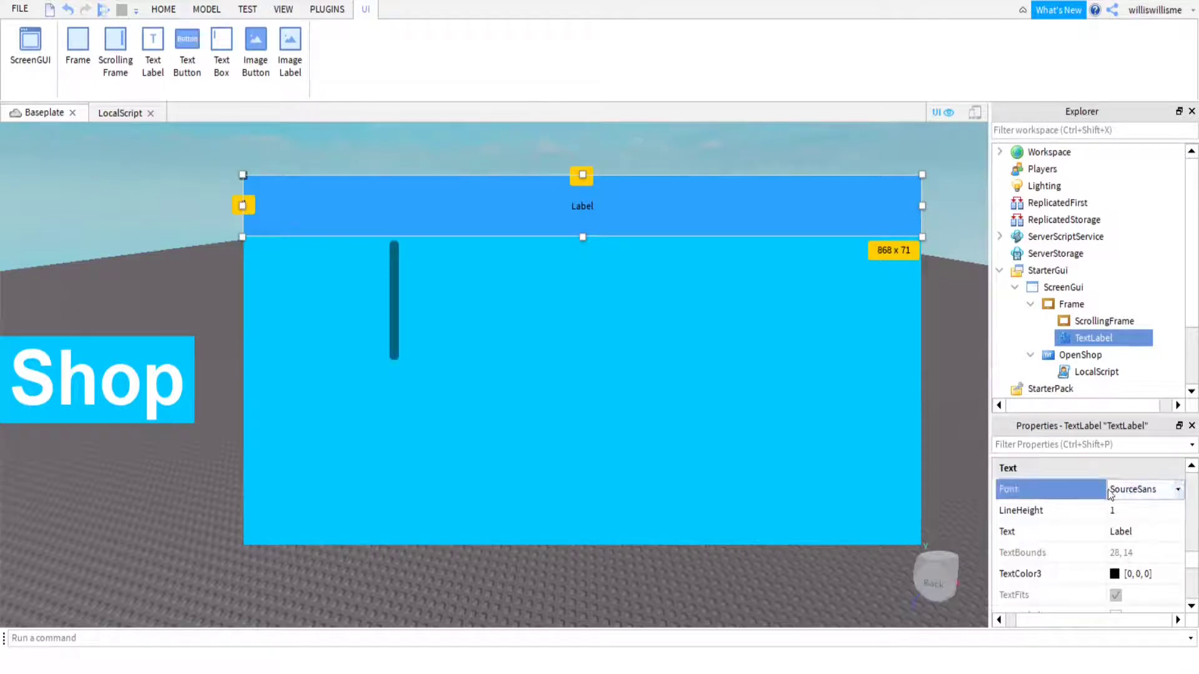
{"action": "left_click", "coordinate": [1141, 492]}
{"action": "left_click", "coordinate": [1131, 542]}
{"action": "scroll", "coordinate": [1134, 569], "scroll_direction": "down", "scroll_amount": 1}
{"action": "left_click", "coordinate": [1115, 553]}
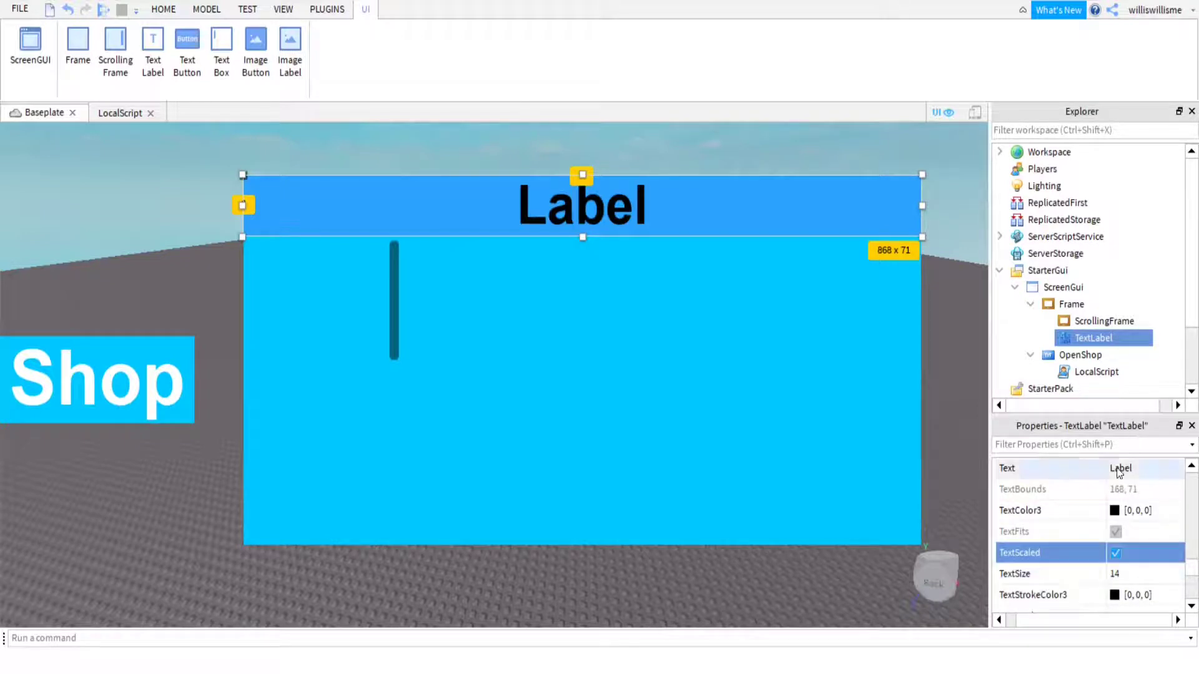
Step: Change the label's text to 'Shop' and make the text colour white
{"action": "left_click", "coordinate": [1128, 470]}
{"action": "type", "text": "S"}
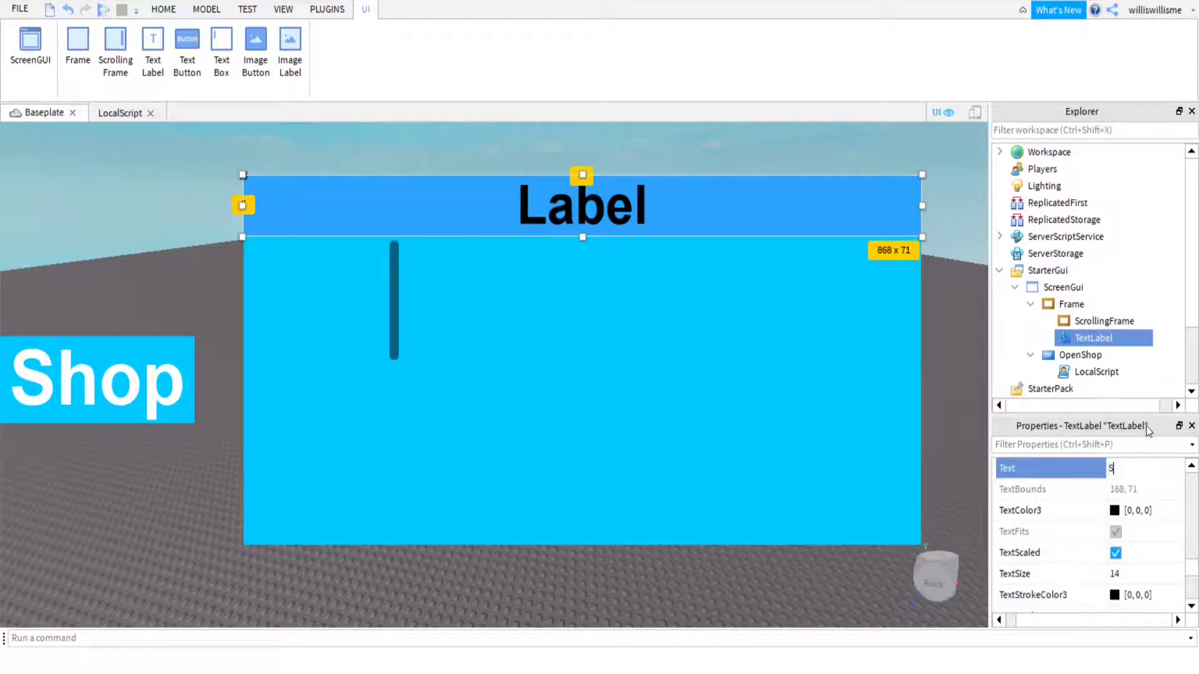
{"action": "type", "text": "hop"}
{"action": "key", "text": "Return"}
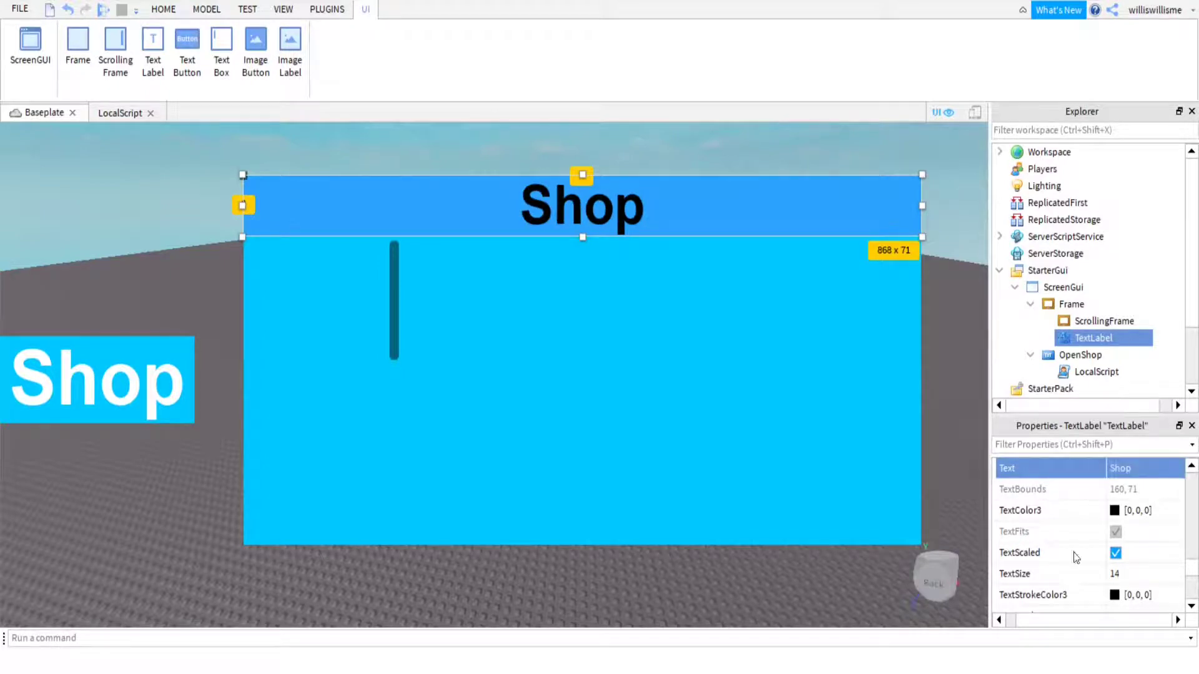
{"action": "left_click", "coordinate": [1121, 511]}
{"action": "left_click", "coordinate": [1115, 511]}
{"action": "left_click_drag", "start_coordinate": [778, 284], "coordinate": [769, 151]}
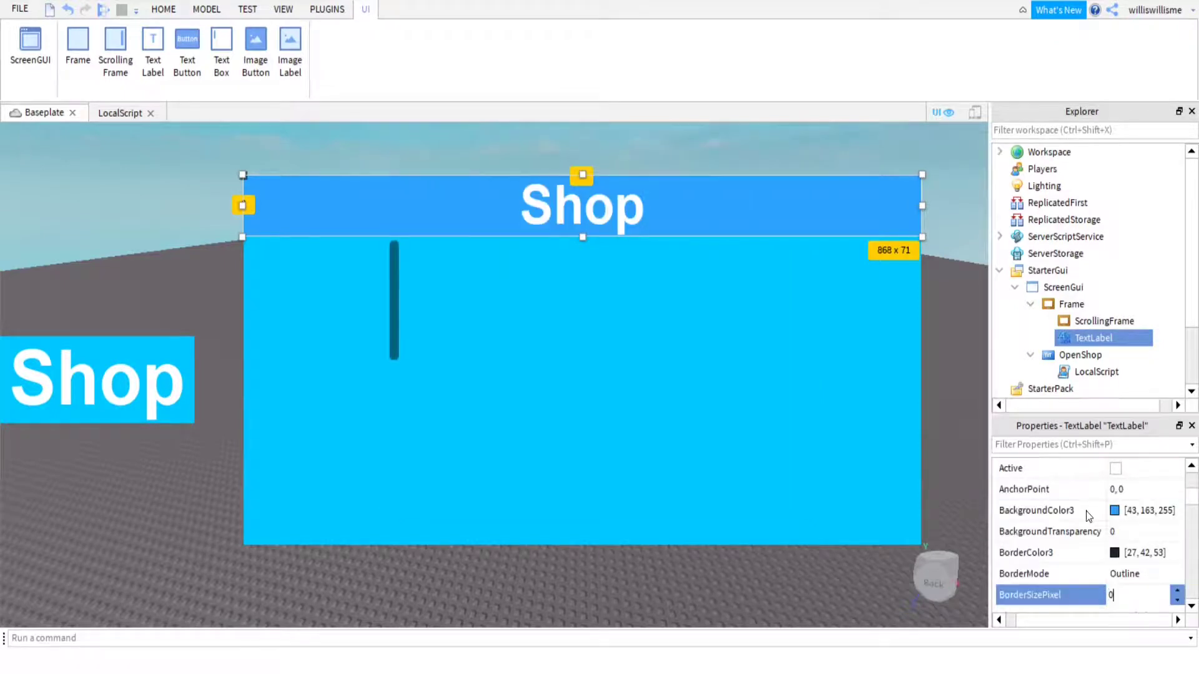
{"action": "key", "text": "Return"}
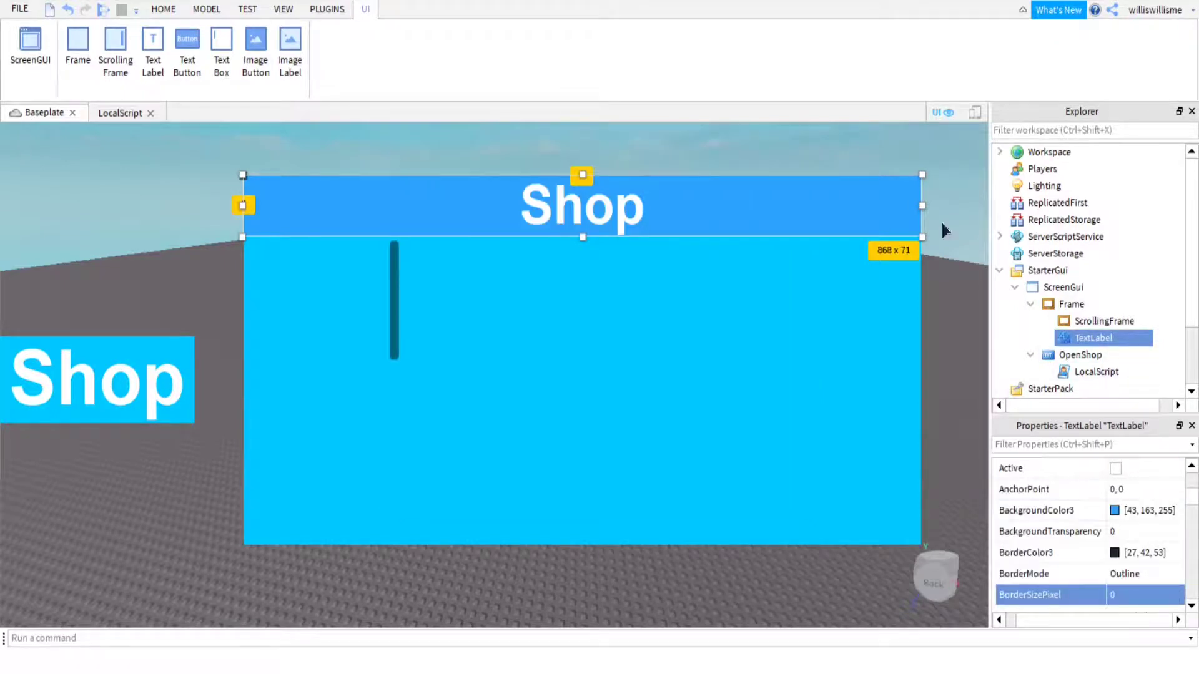
{"action": "left_click", "coordinate": [870, 172]}
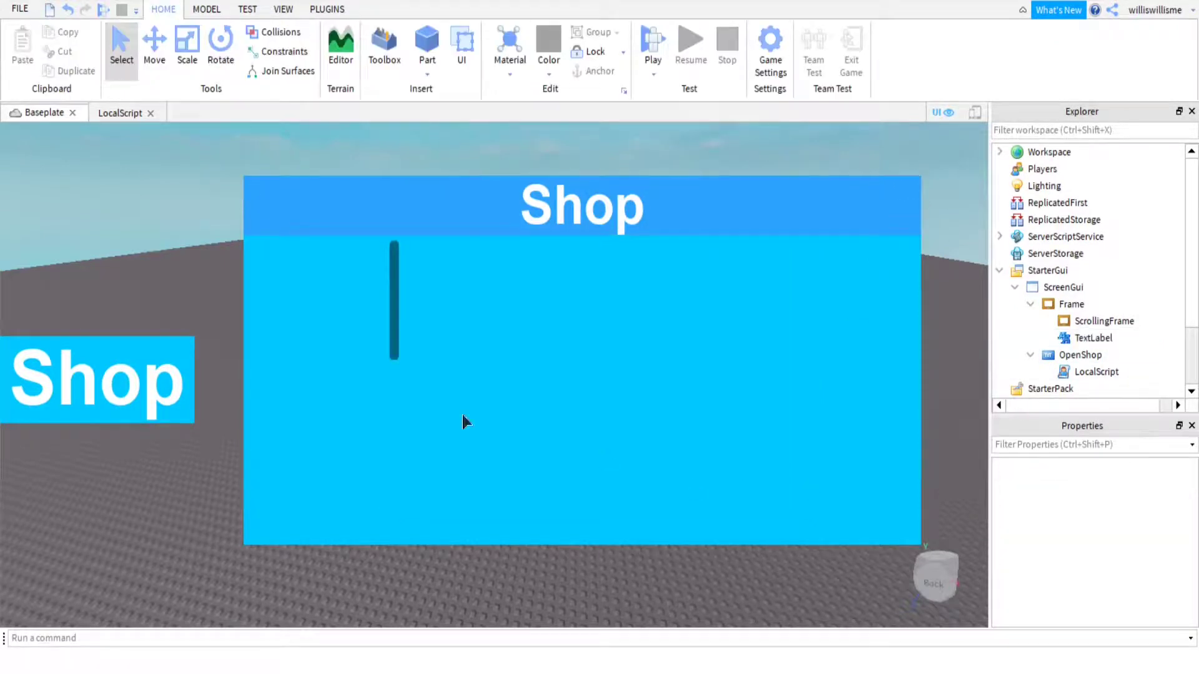
Step: Switch to the OpenShop LocalScript to view its handler that sets ShopFrame.Visible to true
{"action": "left_click_drag", "start_coordinate": [399, 319], "coordinate": [593, 354]}
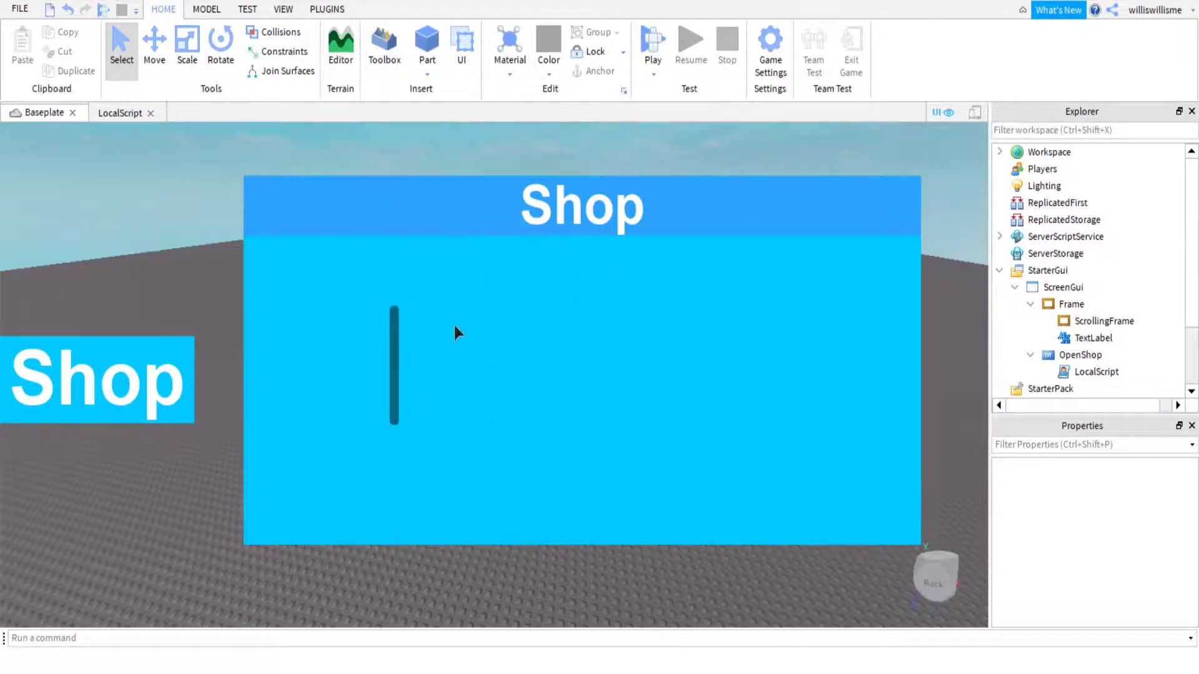
{"action": "left_click_drag", "start_coordinate": [399, 331], "coordinate": [394, 178]}
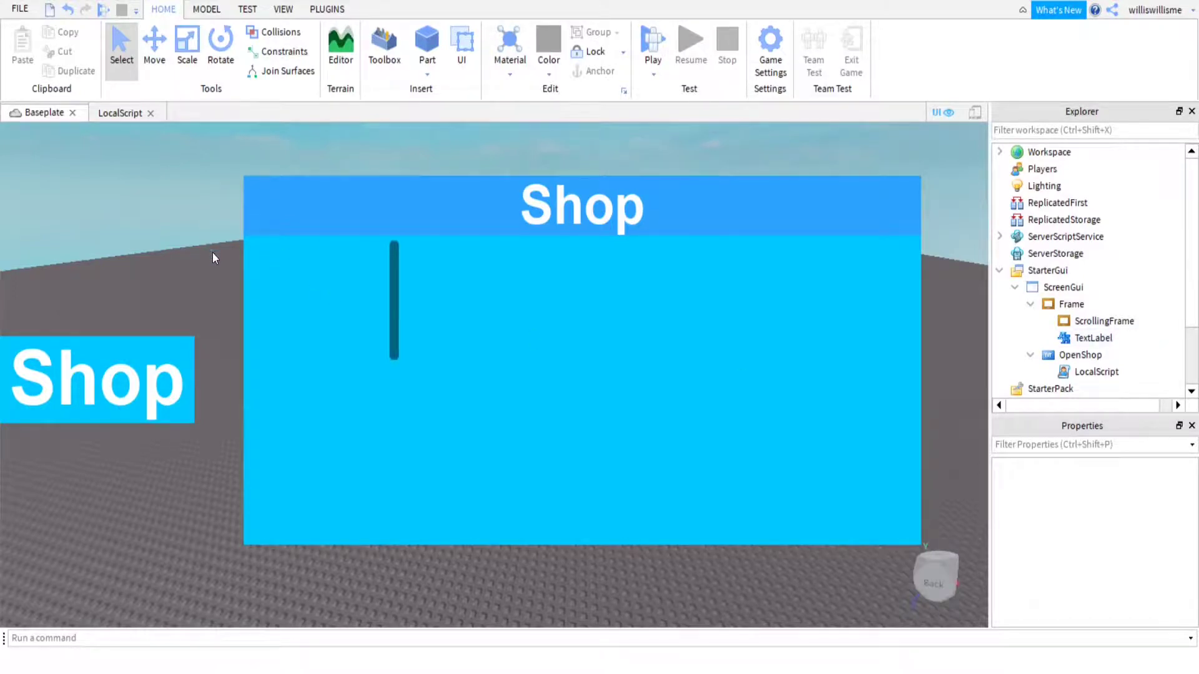
{"action": "left_click", "coordinate": [105, 112]}
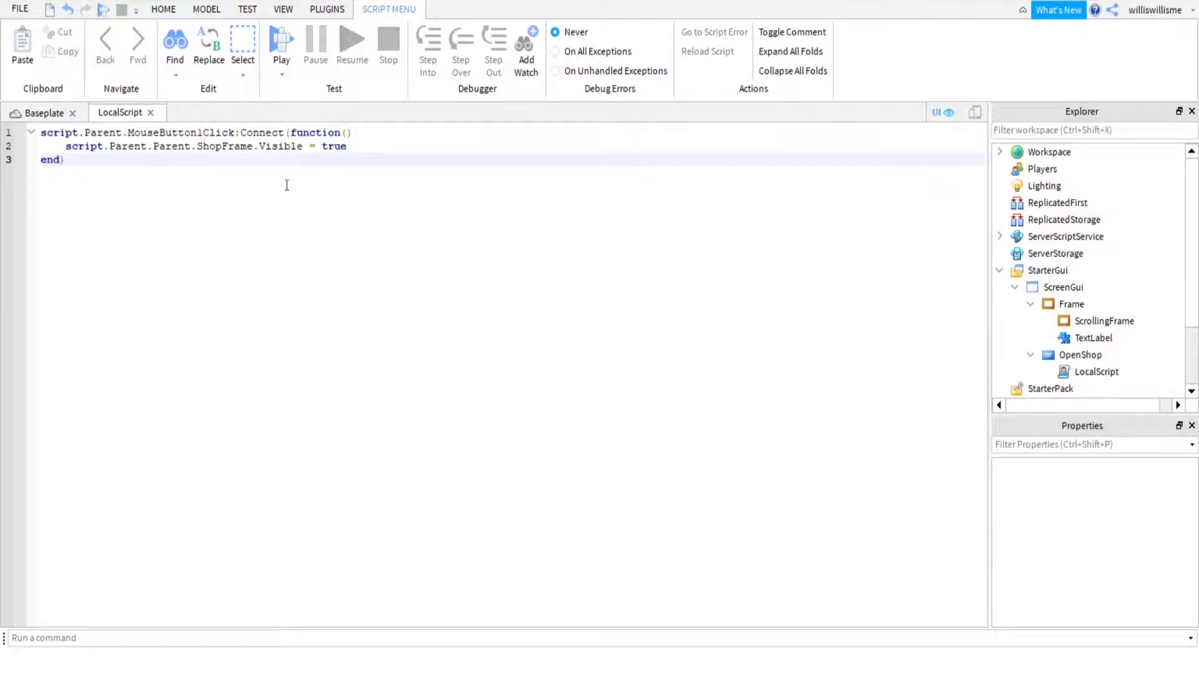
Step: Rename the shop Frame to ShopFrame
{"action": "left_click", "coordinate": [42, 114]}
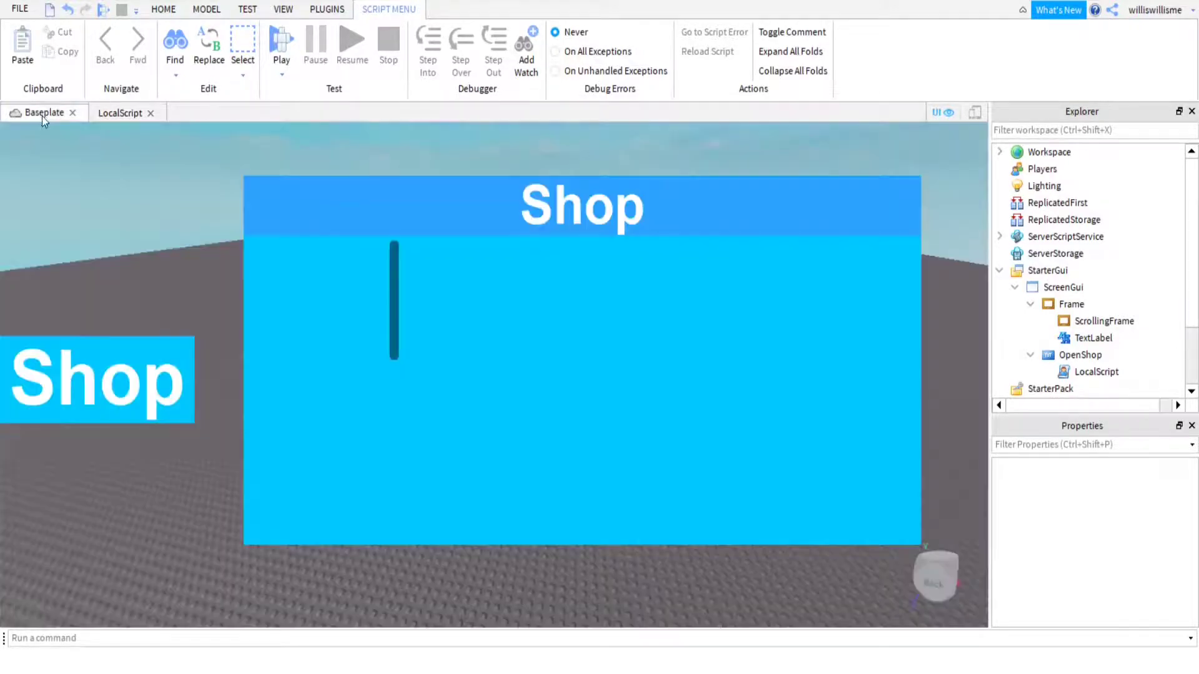
{"action": "left_click", "coordinate": [1046, 308]}
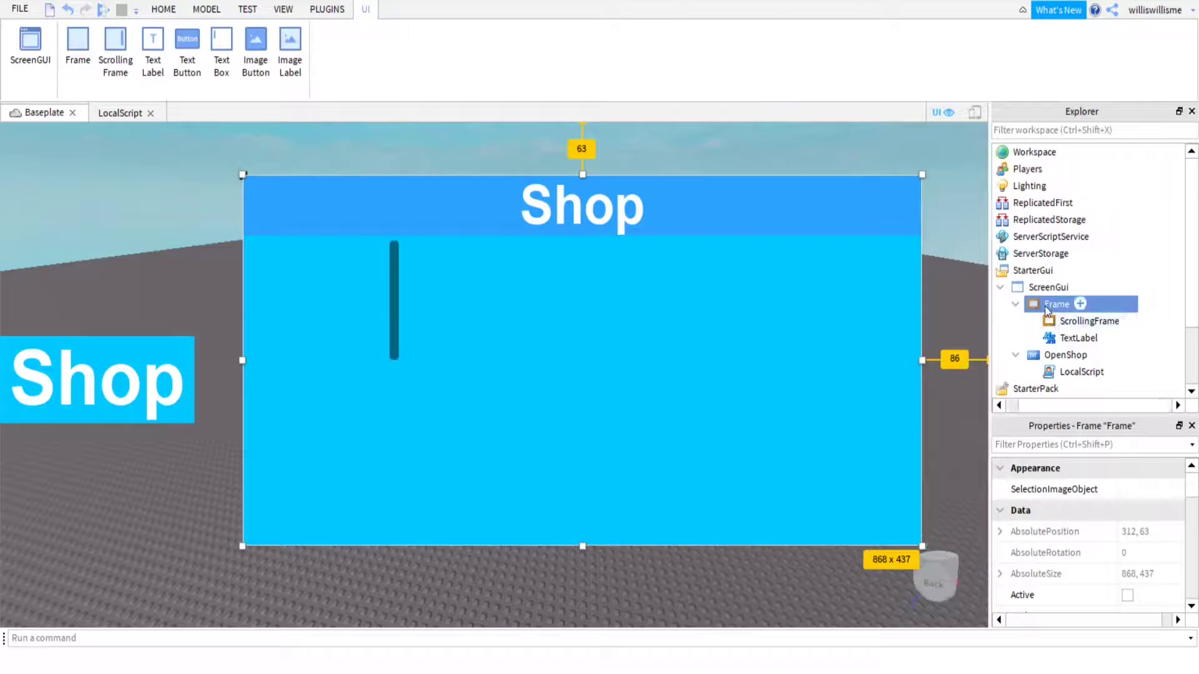
{"action": "right_click", "coordinate": [1048, 306]}
{"action": "left_click", "coordinate": [1050, 83]}
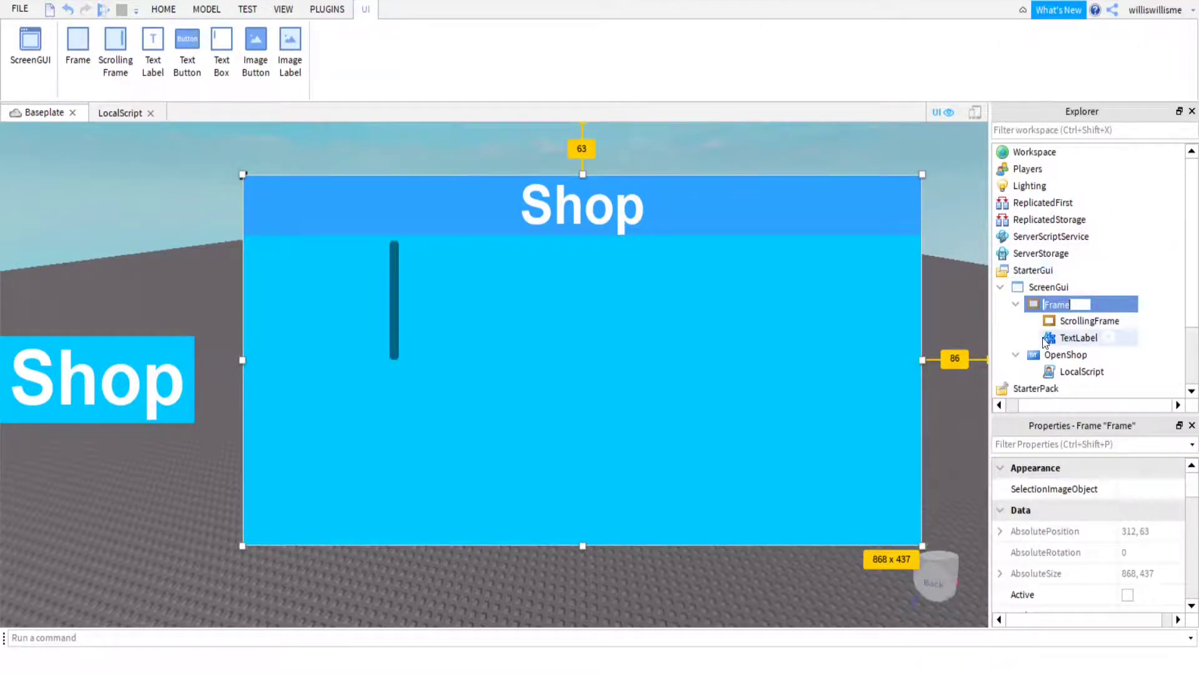
{"action": "type", "text": "ShopFrame"}
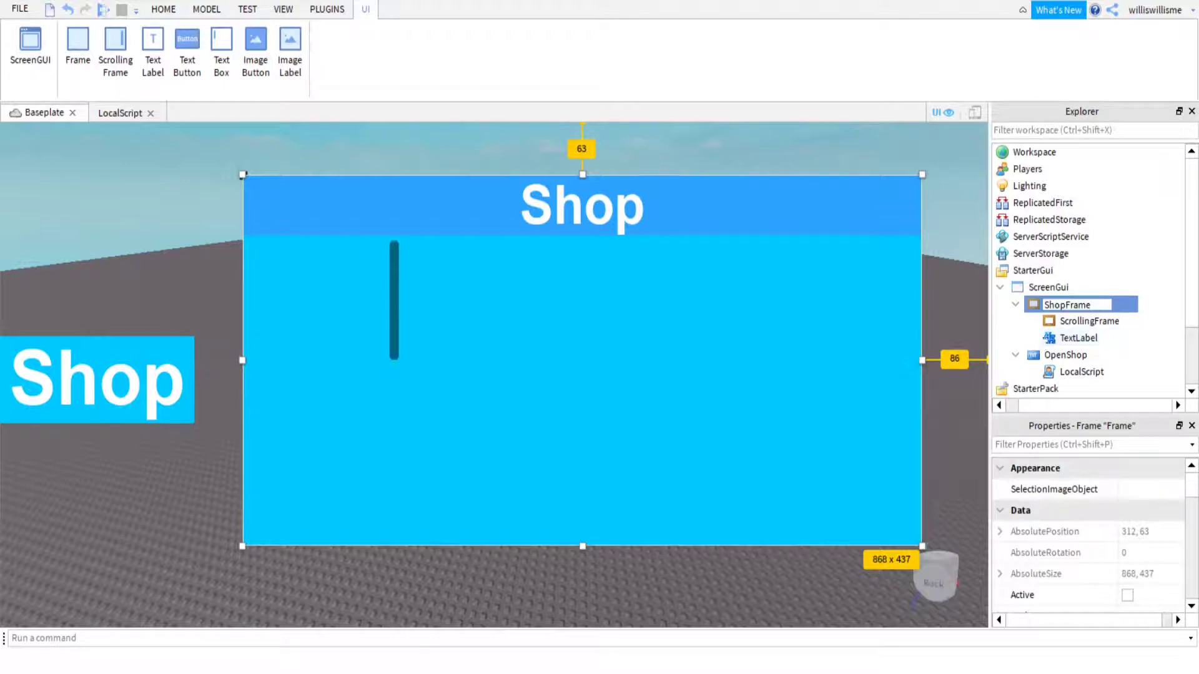
{"action": "key", "text": "Return"}
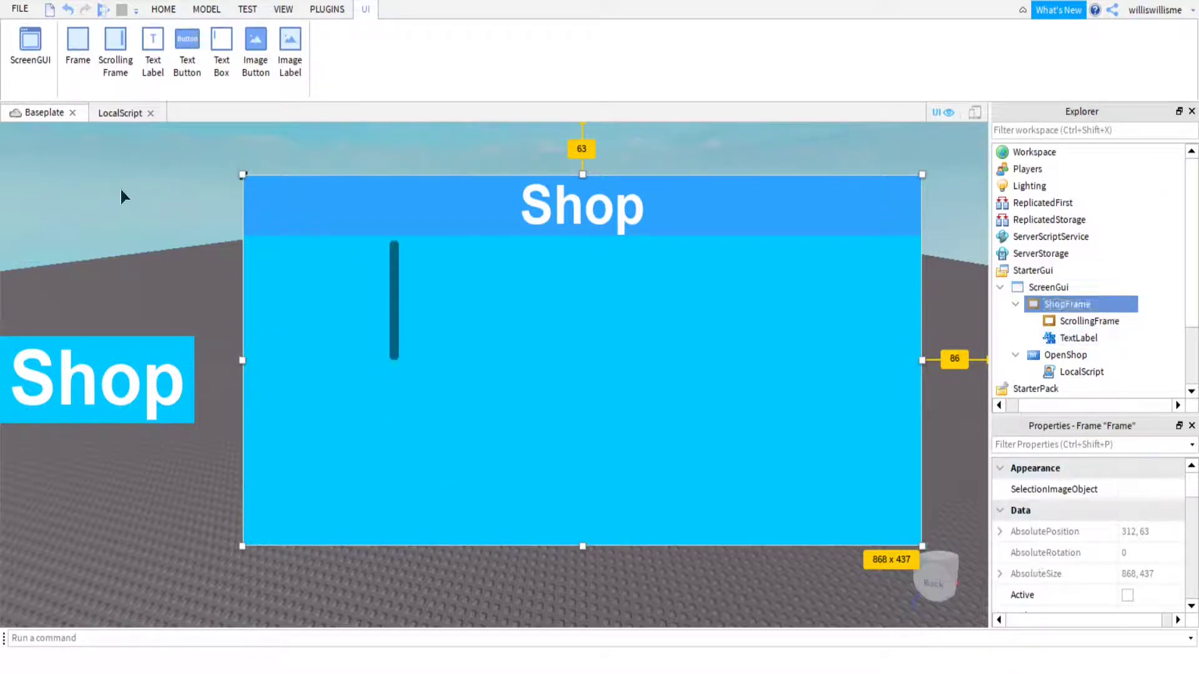
Step: Rename the ScreenGui to ShopGui
{"action": "mouse_move", "coordinate": [1048, 310]}
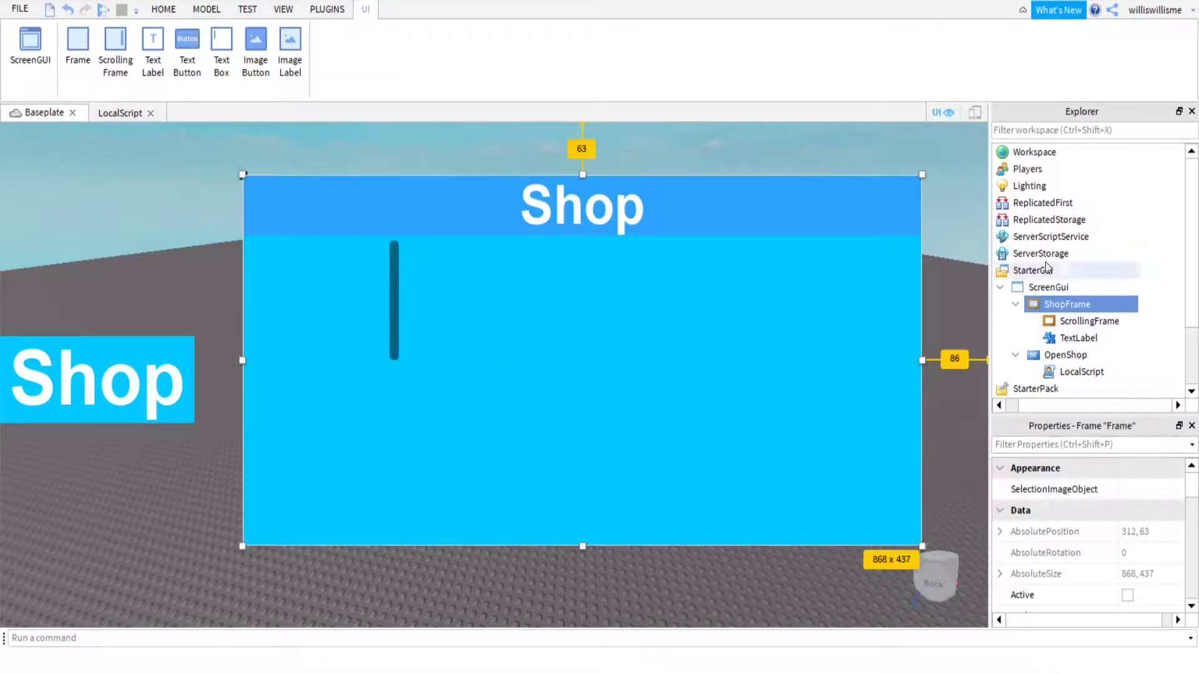
{"action": "left_click", "coordinate": [1045, 289]}
{"action": "right_click", "coordinate": [1045, 289]}
{"action": "left_click", "coordinate": [1052, 84]}
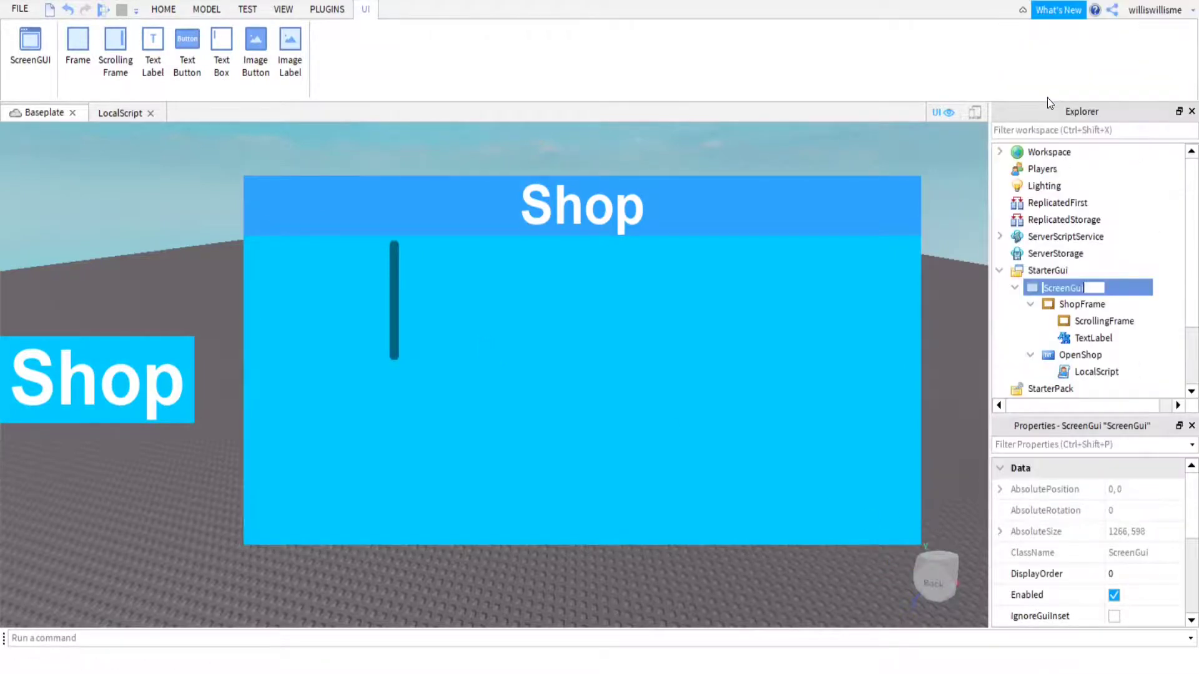
{"action": "type", "text": "ShopGui"}
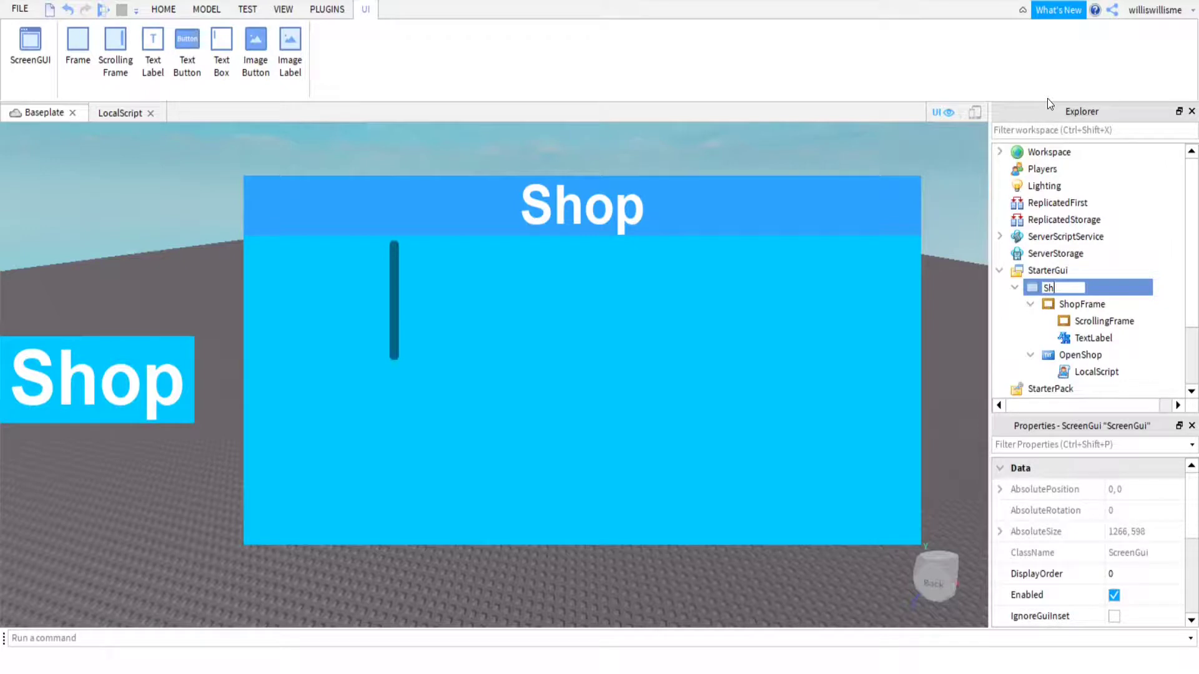
{"action": "key", "text": "Return"}
Step: Insert a 66 x 52 TextButton at ShopFrame's top-right and shrink the ScrollingFrame to 681 x 334
{"action": "left_click", "coordinate": [1116, 306]}
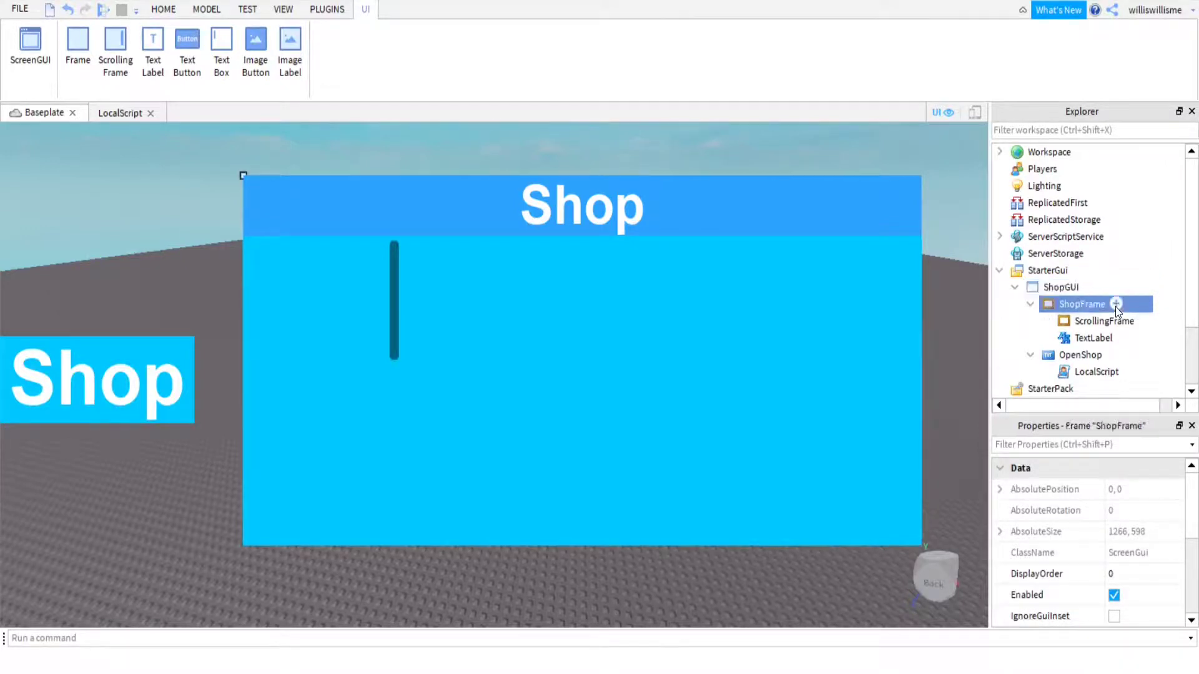
{"action": "left_click", "coordinate": [1116, 306]}
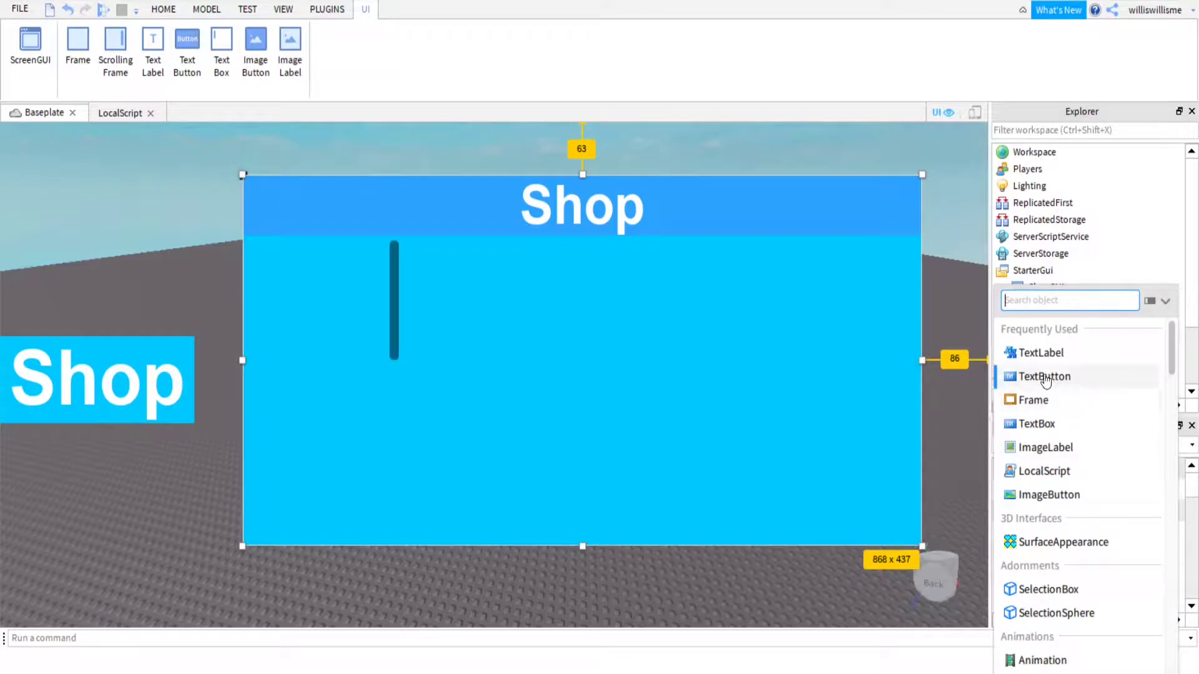
{"action": "left_click", "coordinate": [1041, 378]}
{"action": "left_click_drag", "start_coordinate": [332, 196], "coordinate": [847, 200]}
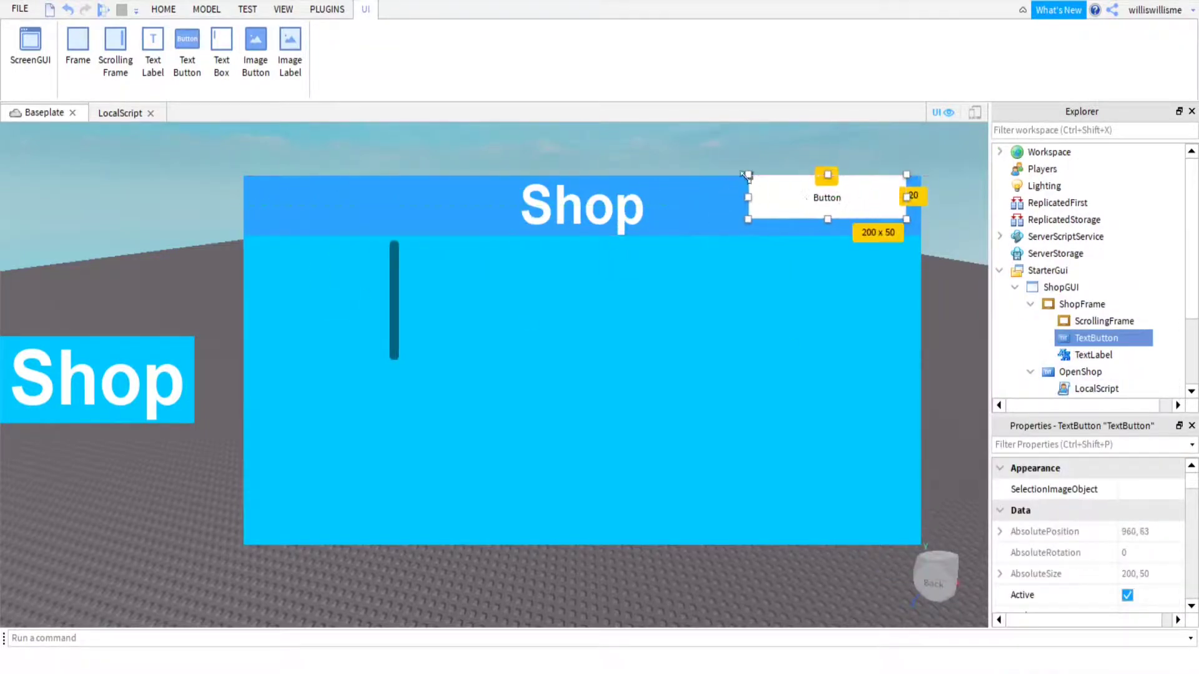
{"action": "left_click_drag", "start_coordinate": [747, 196], "coordinate": [857, 227]}
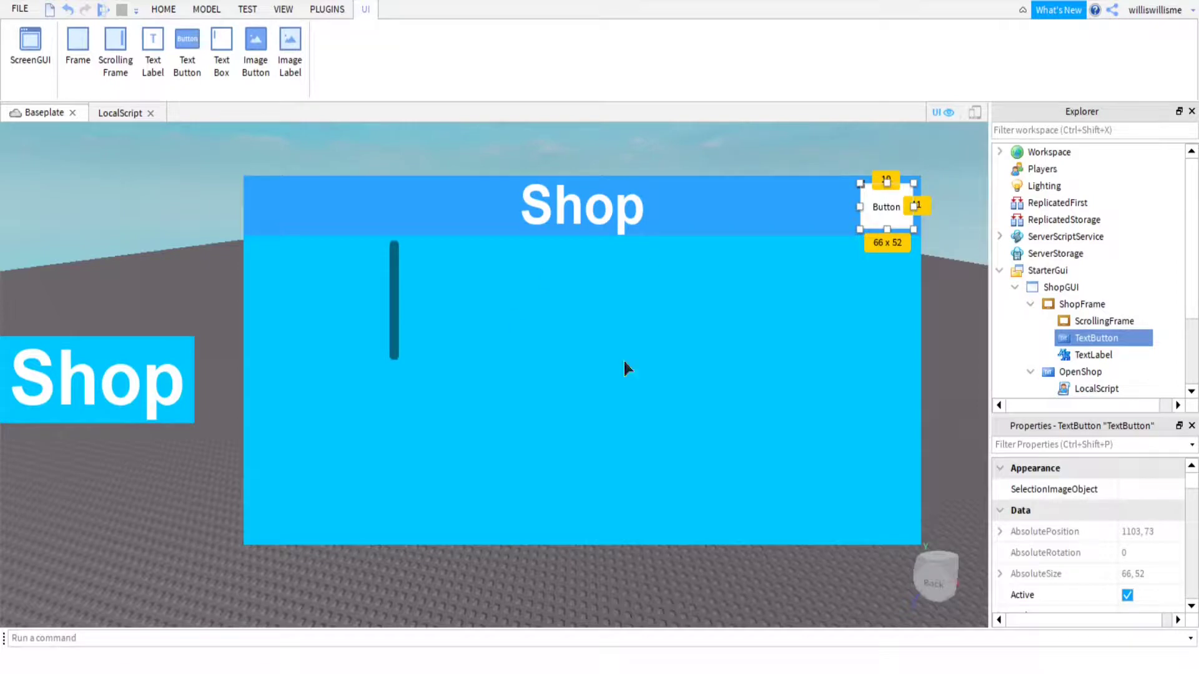
{"action": "left_click", "coordinate": [1092, 323]}
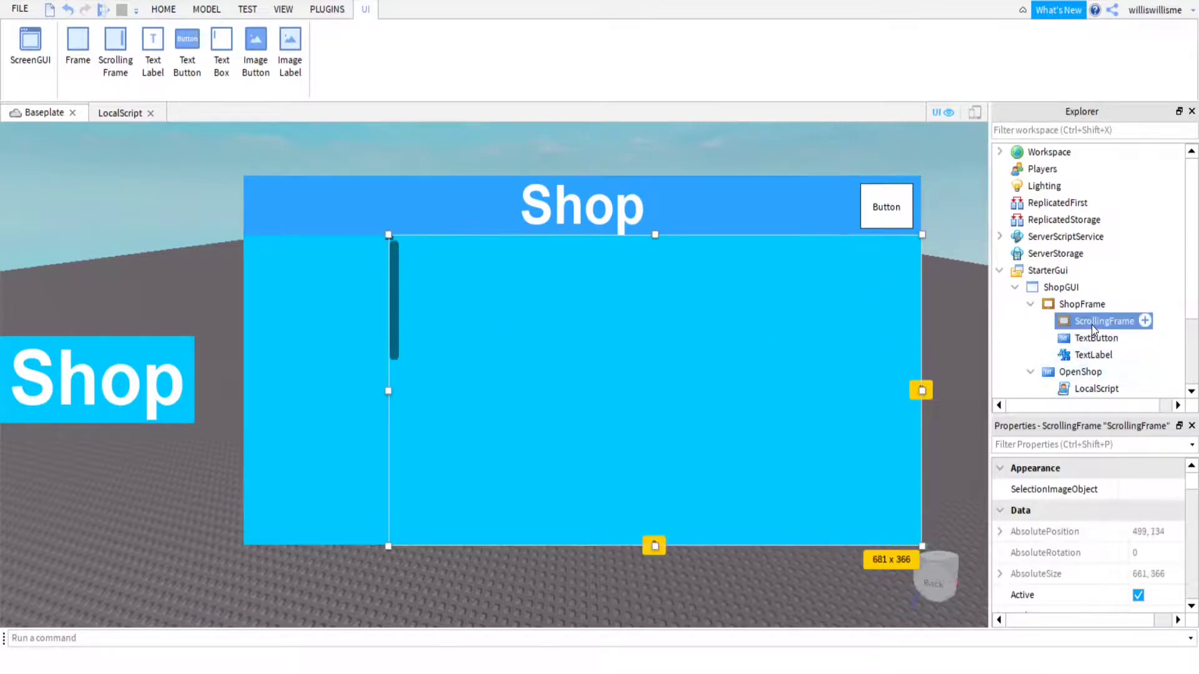
{"action": "left_click_drag", "start_coordinate": [654, 236], "coordinate": [642, 261]}
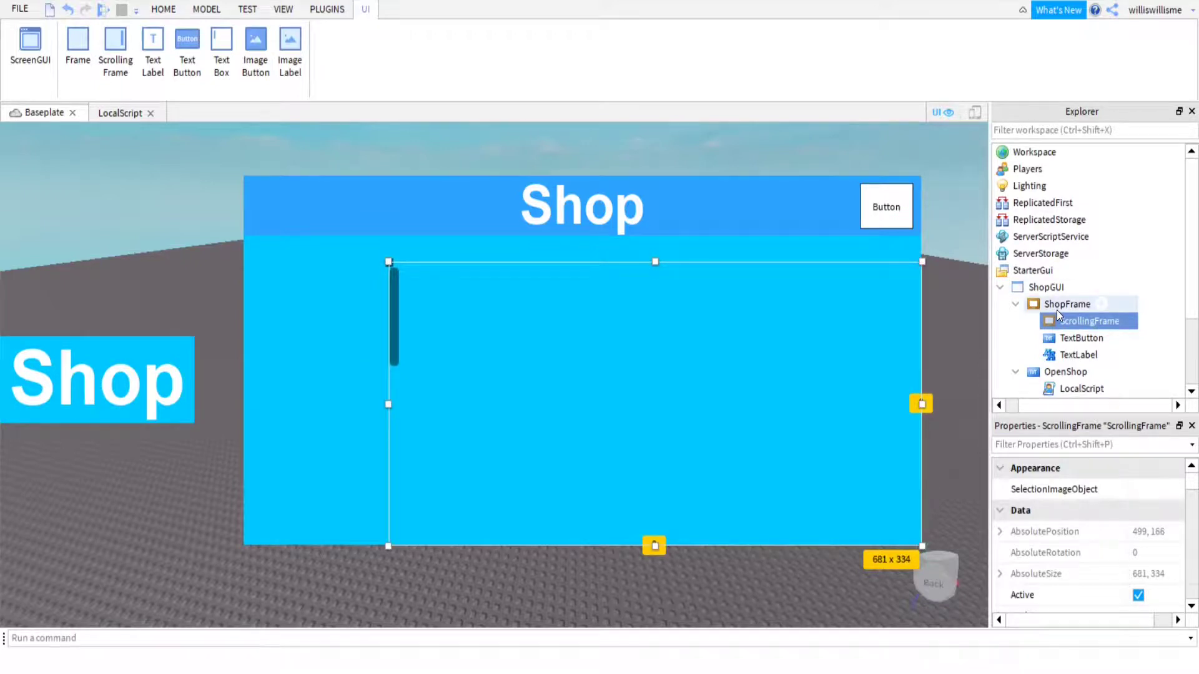
Step: Drag the Shop header label's bottom edge down to make it taller
{"action": "left_click", "coordinate": [1063, 341]}
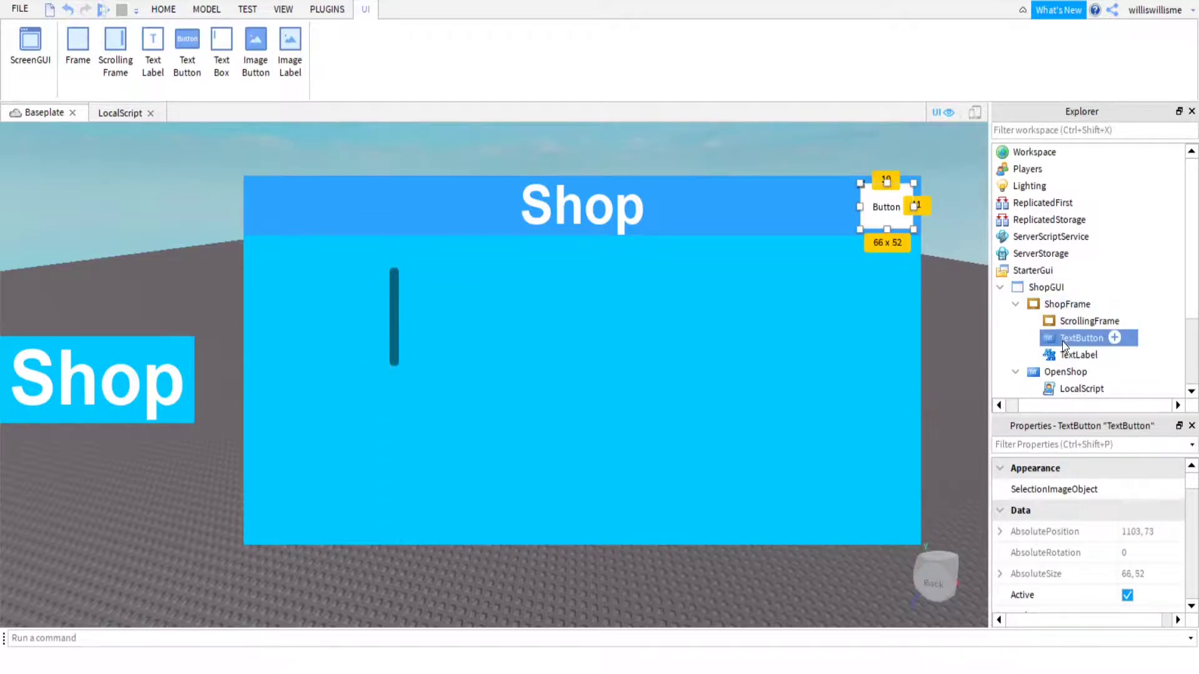
{"action": "left_click", "coordinate": [1069, 354]}
{"action": "left_click_drag", "start_coordinate": [584, 238], "coordinate": [578, 267]}
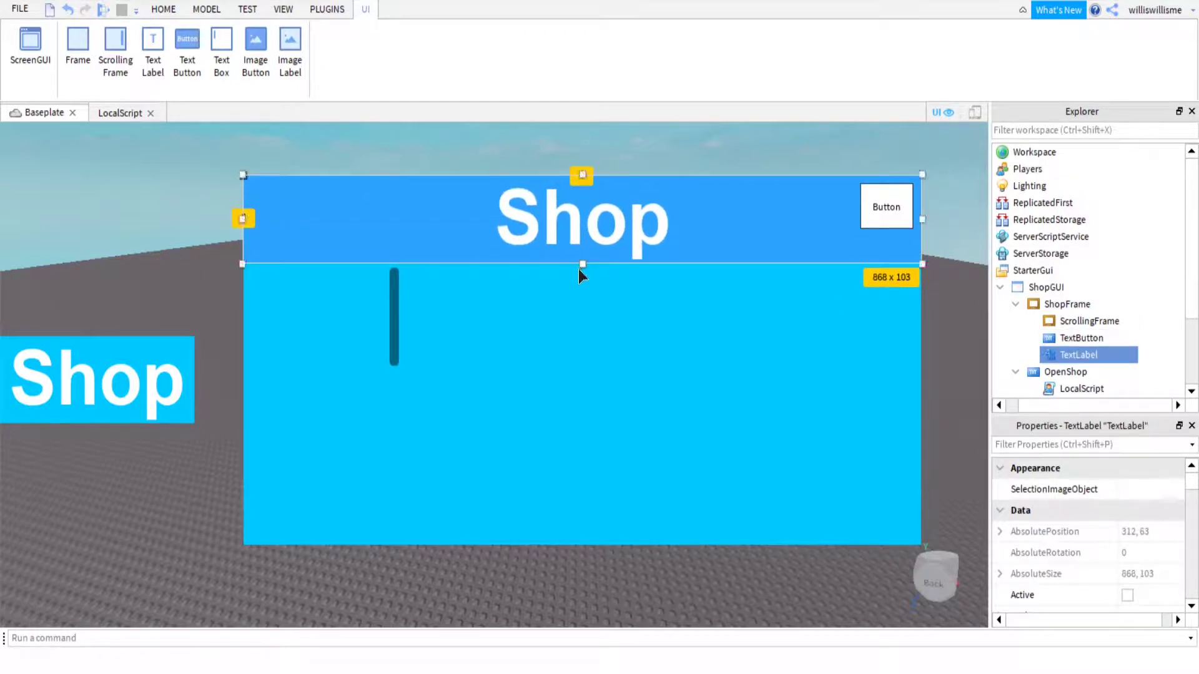
Step: Resize the top-right TextButton to about 94 x 79
{"action": "left_click", "coordinate": [878, 223]}
{"action": "left_click_drag", "start_coordinate": [859, 229], "coordinate": [832, 258]}
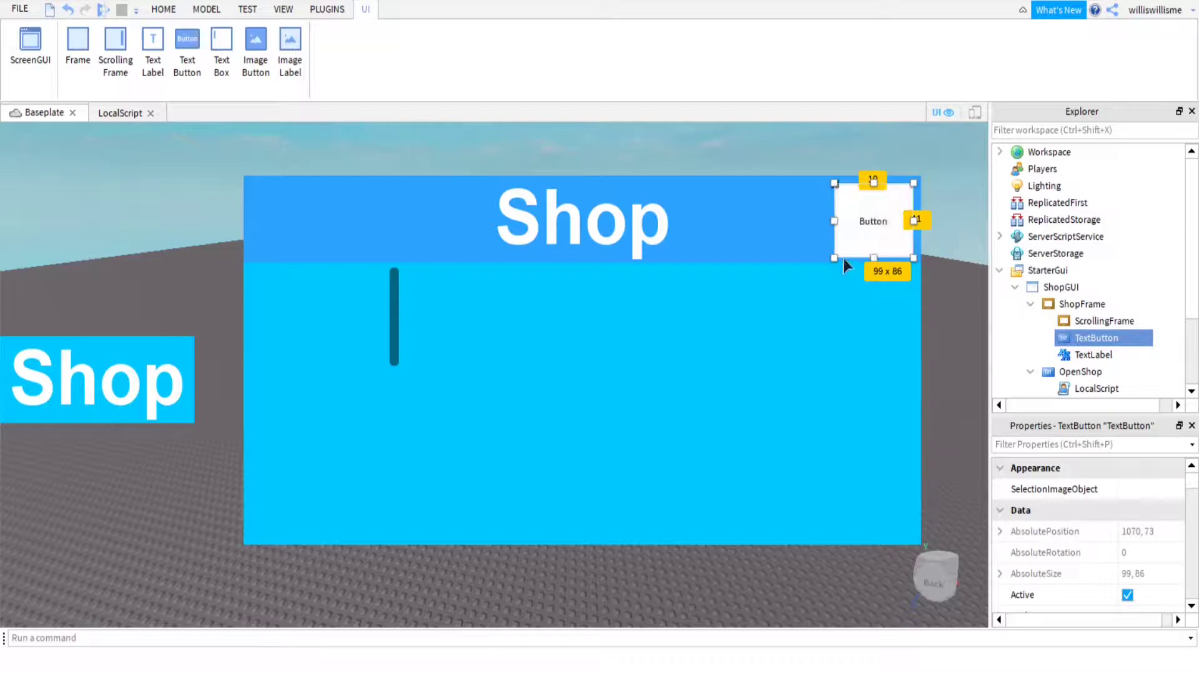
{"action": "left_click_drag", "start_coordinate": [834, 259], "coordinate": [838, 253]}
{"action": "scroll", "coordinate": [1038, 586], "scroll_direction": "down", "scroll_amount": 6}
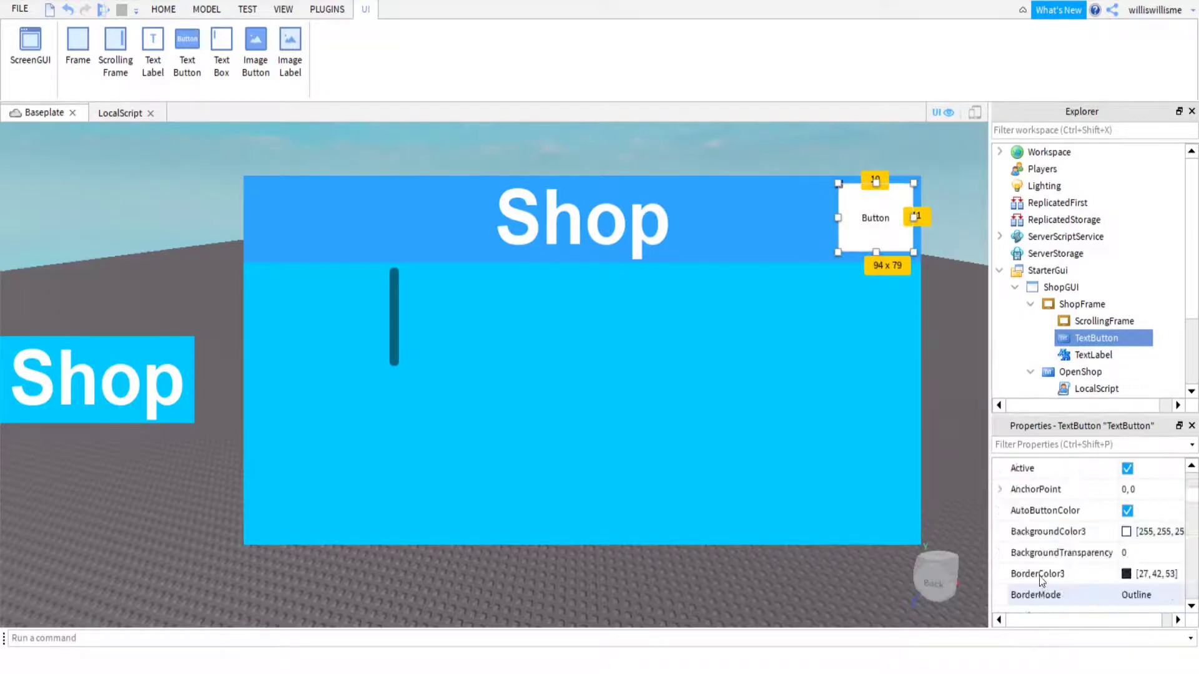
{"action": "scroll", "coordinate": [1080, 535], "scroll_direction": "up", "scroll_amount": 3}
{"action": "scroll", "coordinate": [1085, 548], "scroll_direction": "up", "scroll_amount": 3}
{"action": "scroll", "coordinate": [1012, 550], "scroll_direction": "down", "scroll_amount": 20}
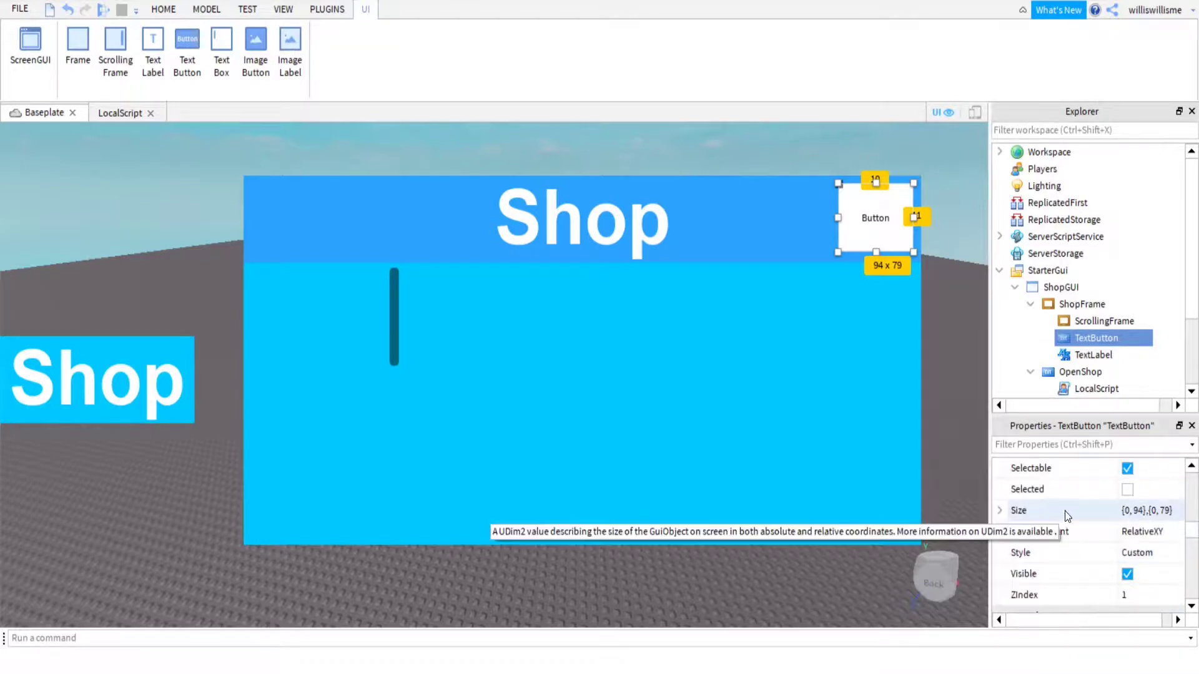
{"action": "scroll", "coordinate": [1068, 518], "scroll_direction": "down", "scroll_amount": 10}
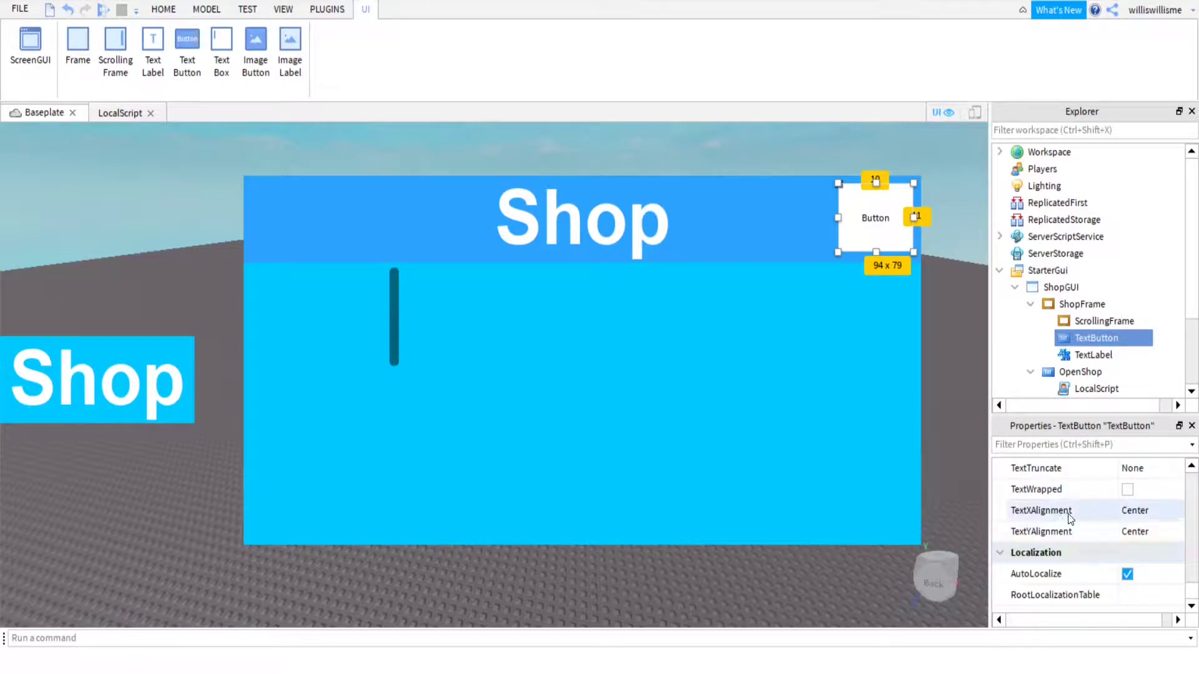
{"action": "scroll", "coordinate": [1070, 515], "scroll_direction": "up", "scroll_amount": 1}
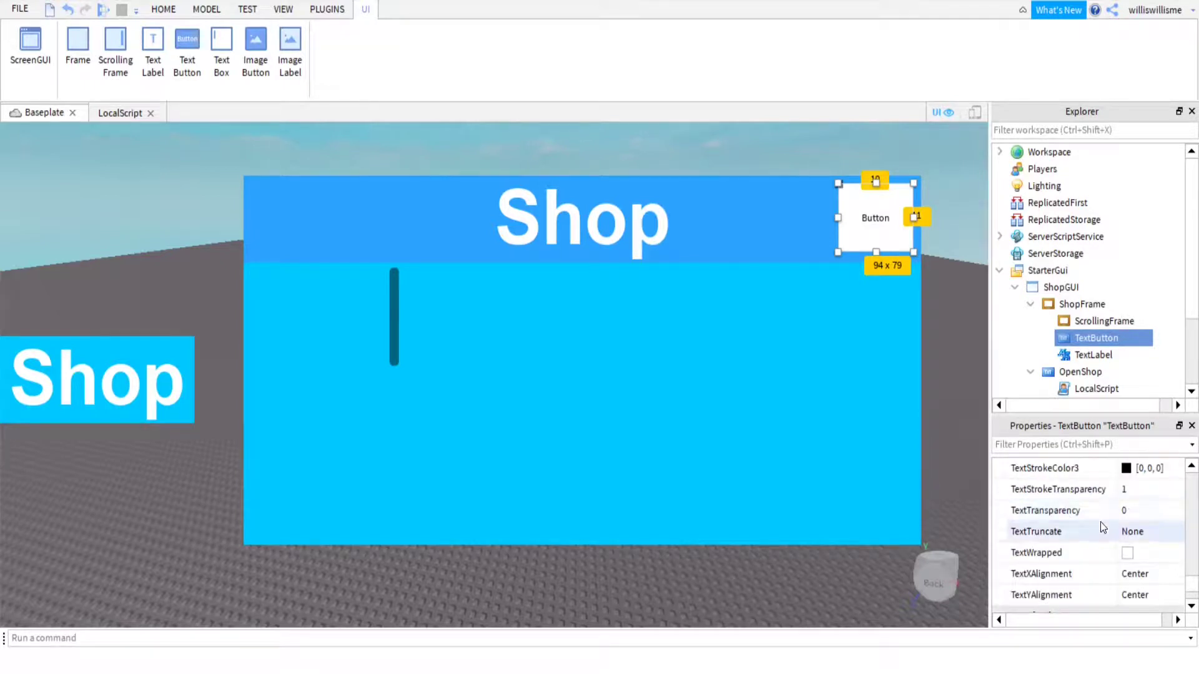
{"action": "scroll", "coordinate": [1070, 516], "scroll_direction": "up", "scroll_amount": 1}
{"action": "scroll", "coordinate": [1109, 545], "scroll_direction": "up", "scroll_amount": 1}
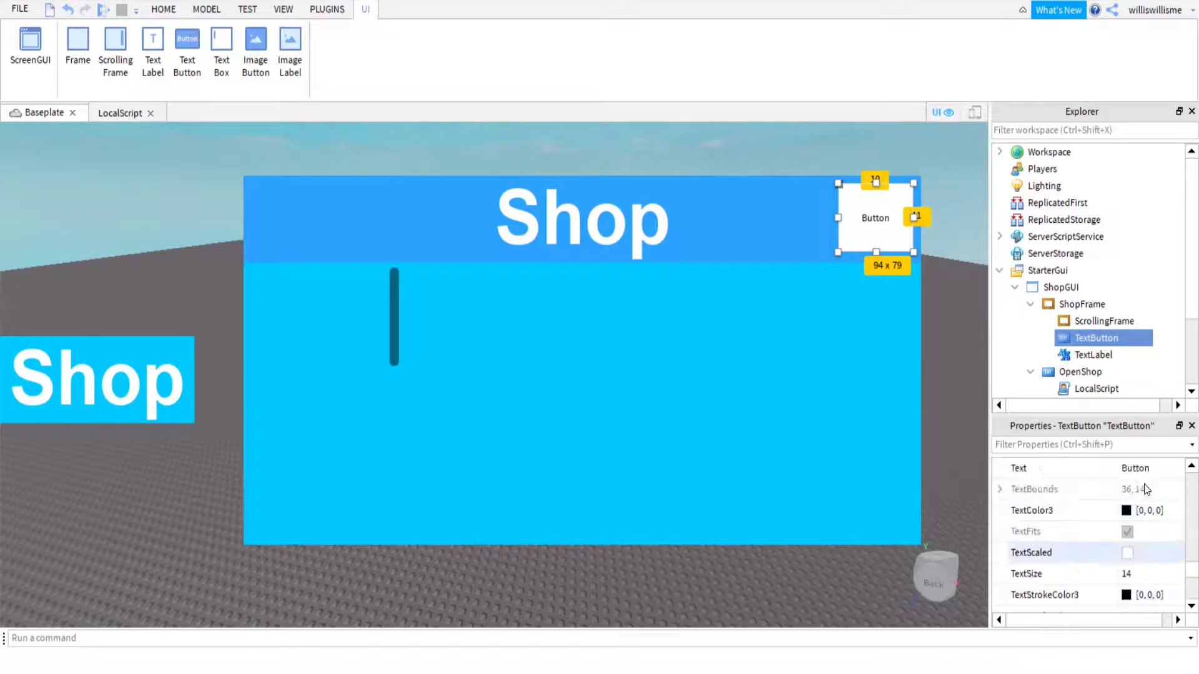
Step: Set the button's text colour to white
{"action": "left_click", "coordinate": [1126, 511]}
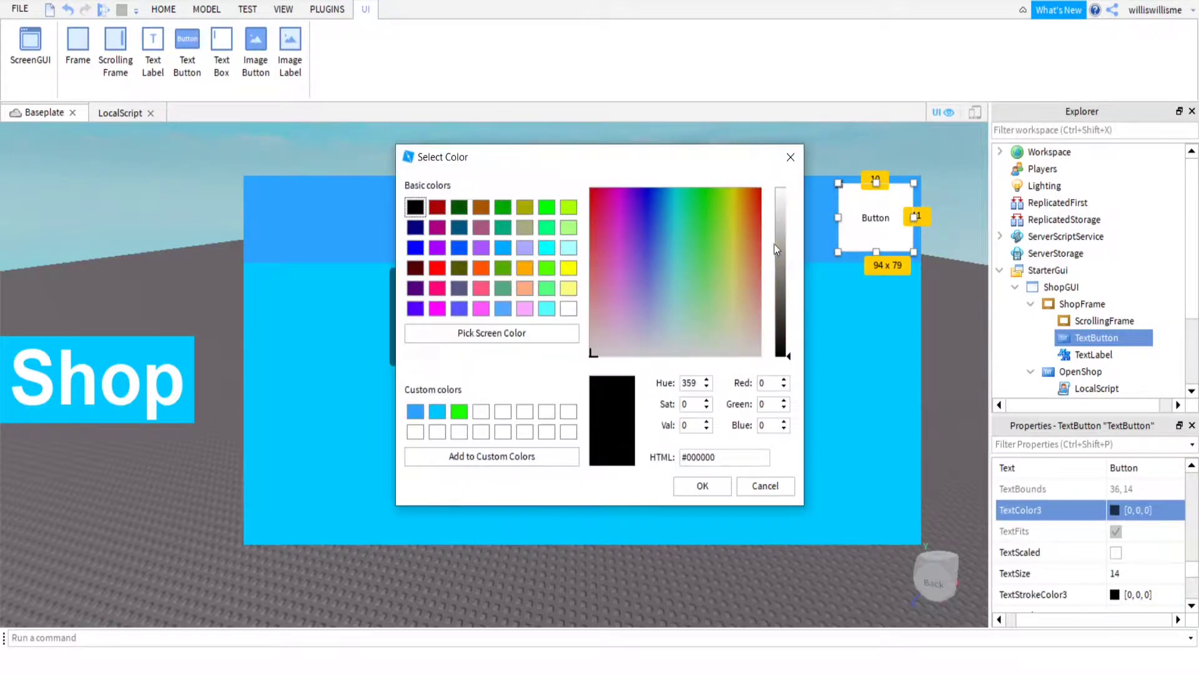
{"action": "left_click", "coordinate": [781, 193]}
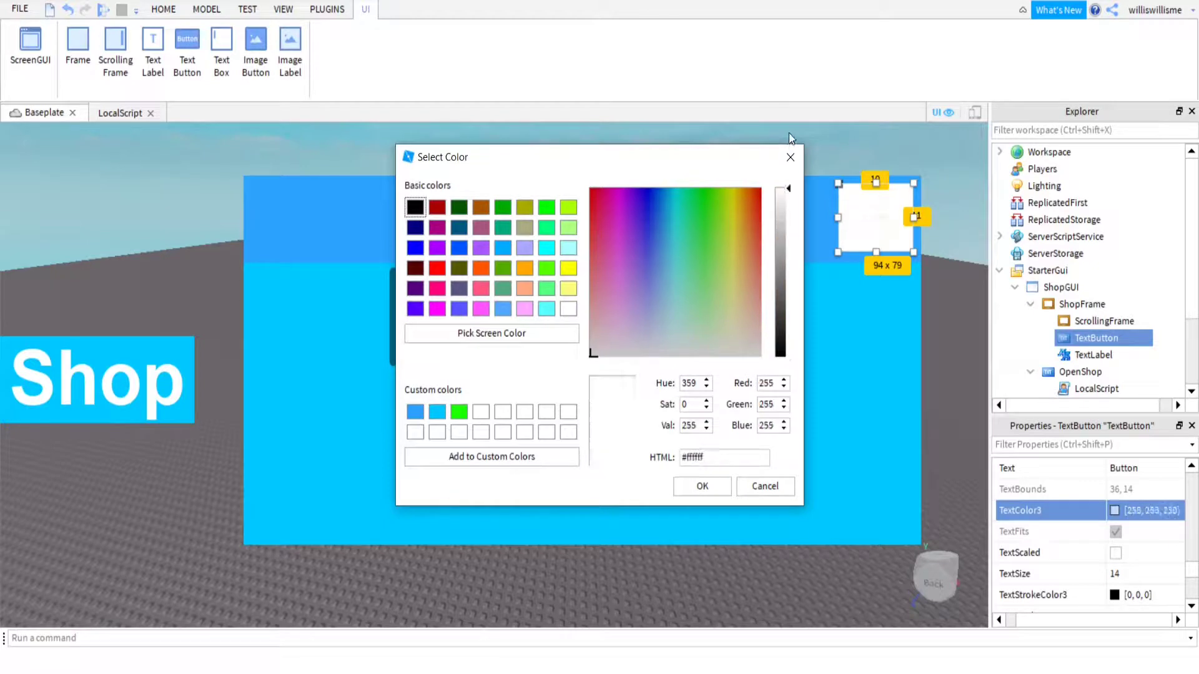
{"action": "left_click", "coordinate": [702, 486]}
Step: Give the button a salmon-red #ff6a6a (255, 106, 106) background
{"action": "scroll", "coordinate": [1122, 508], "scroll_direction": "down", "scroll_amount": 8}
{"action": "scroll", "coordinate": [1124, 512], "scroll_direction": "up", "scroll_amount": 10}
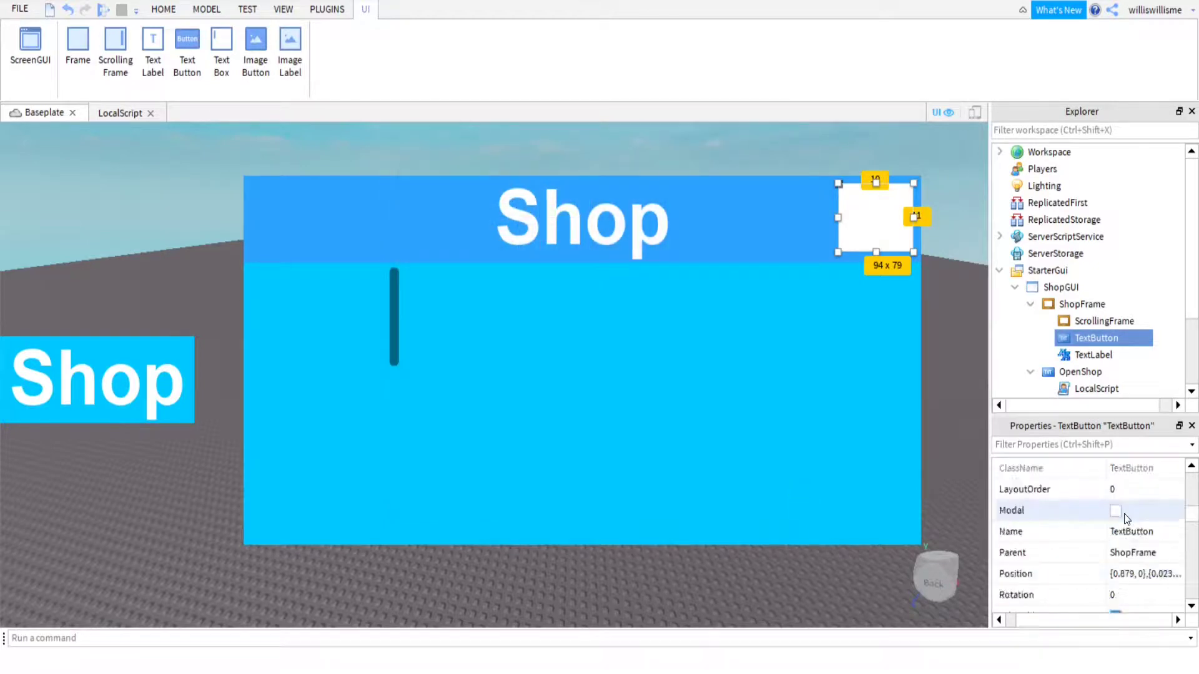
{"action": "scroll", "coordinate": [1126, 519], "scroll_direction": "down", "scroll_amount": 3}
{"action": "left_click", "coordinate": [1122, 470]}
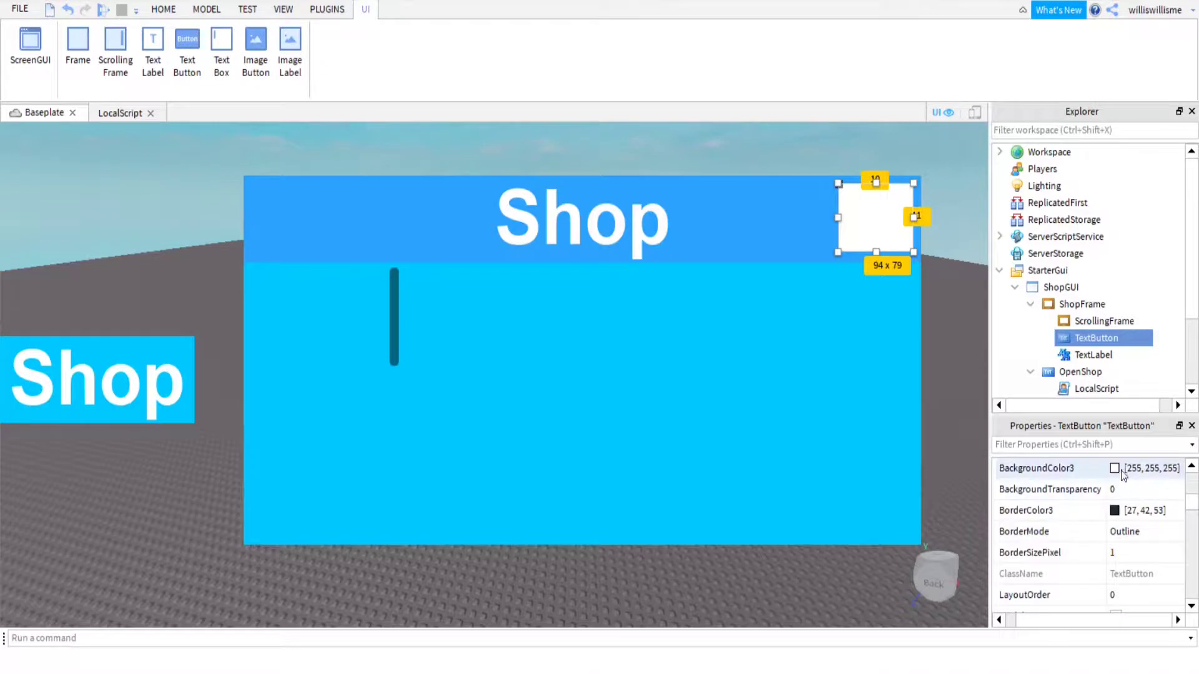
{"action": "left_click", "coordinate": [1114, 469]}
{"action": "left_click_drag", "start_coordinate": [743, 281], "coordinate": [787, 263]}
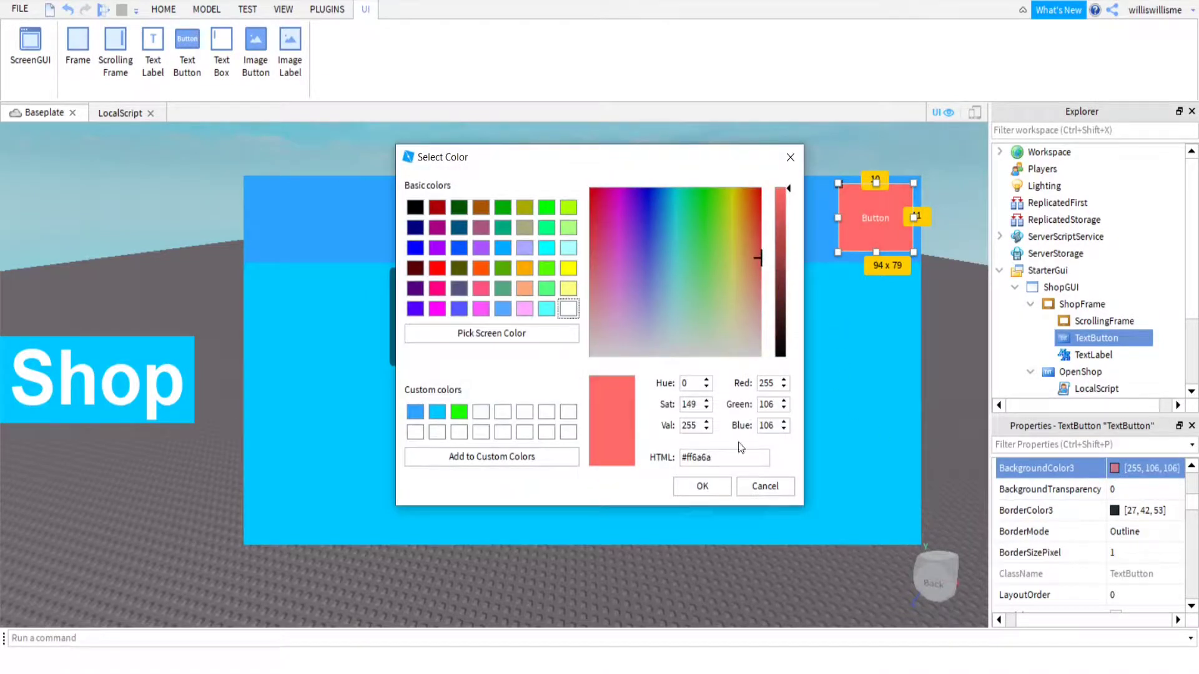
{"action": "left_click", "coordinate": [703, 487]}
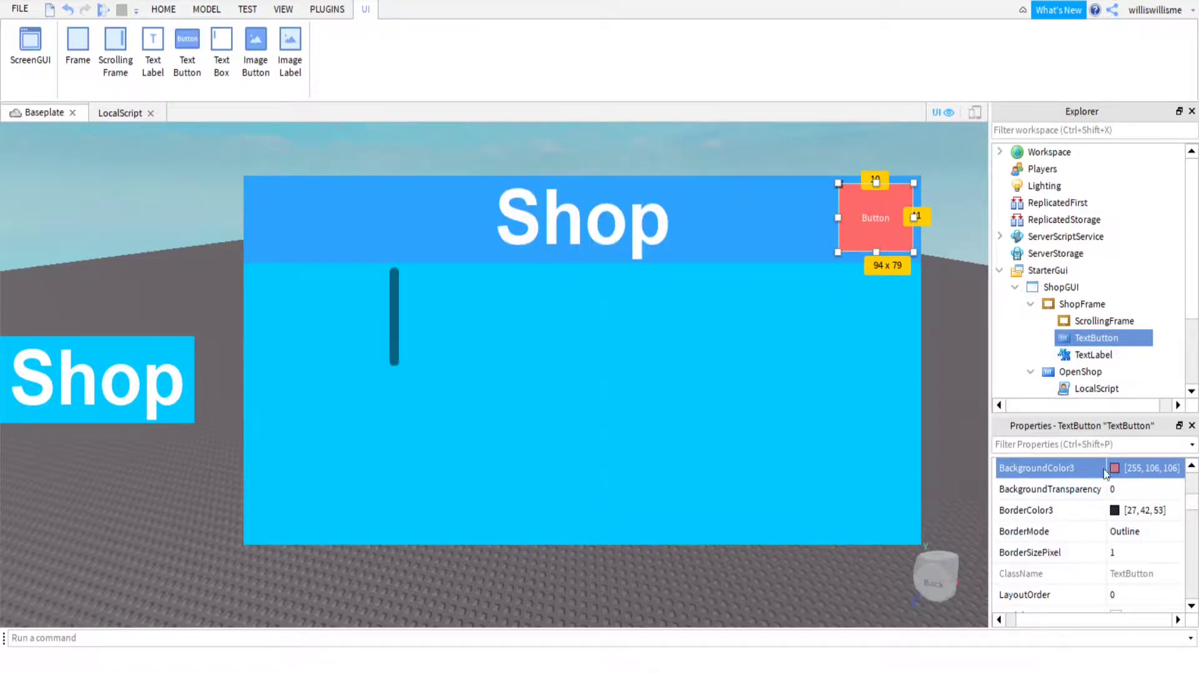
Step: Narrow the button to 87 x 79, turn on TextScaled, and set its text to 'X'
{"action": "left_click_drag", "start_coordinate": [837, 218], "coordinate": [841, 220]}
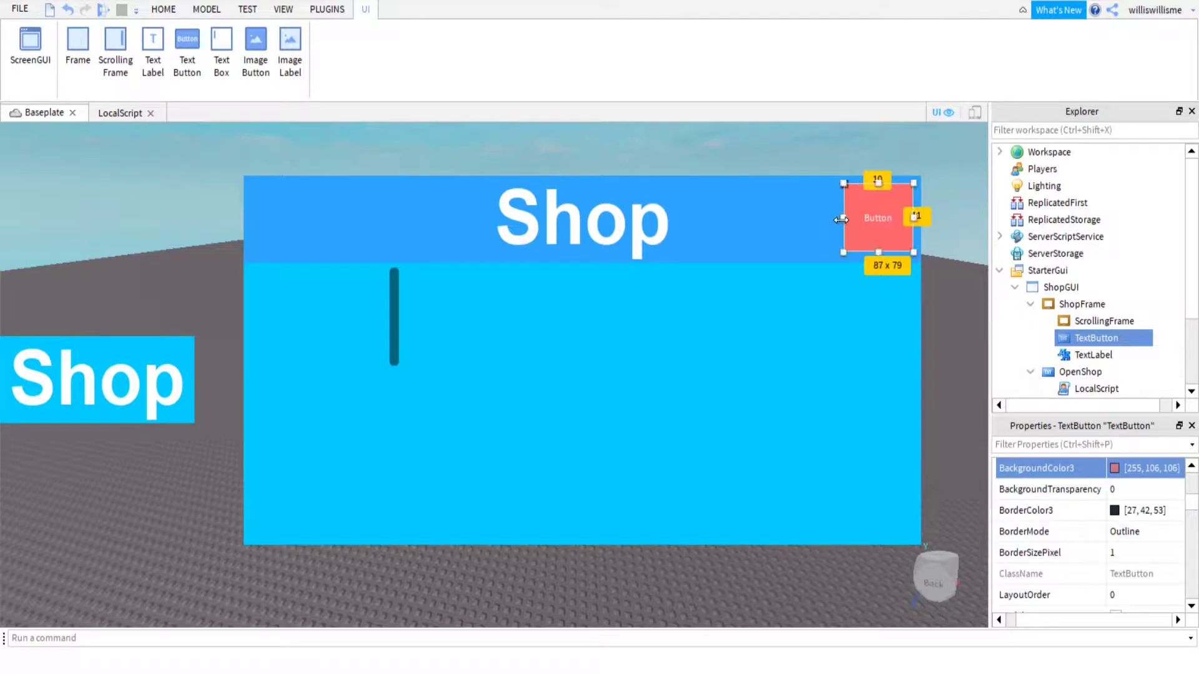
{"action": "scroll", "coordinate": [1109, 560], "scroll_direction": "down", "scroll_amount": 15}
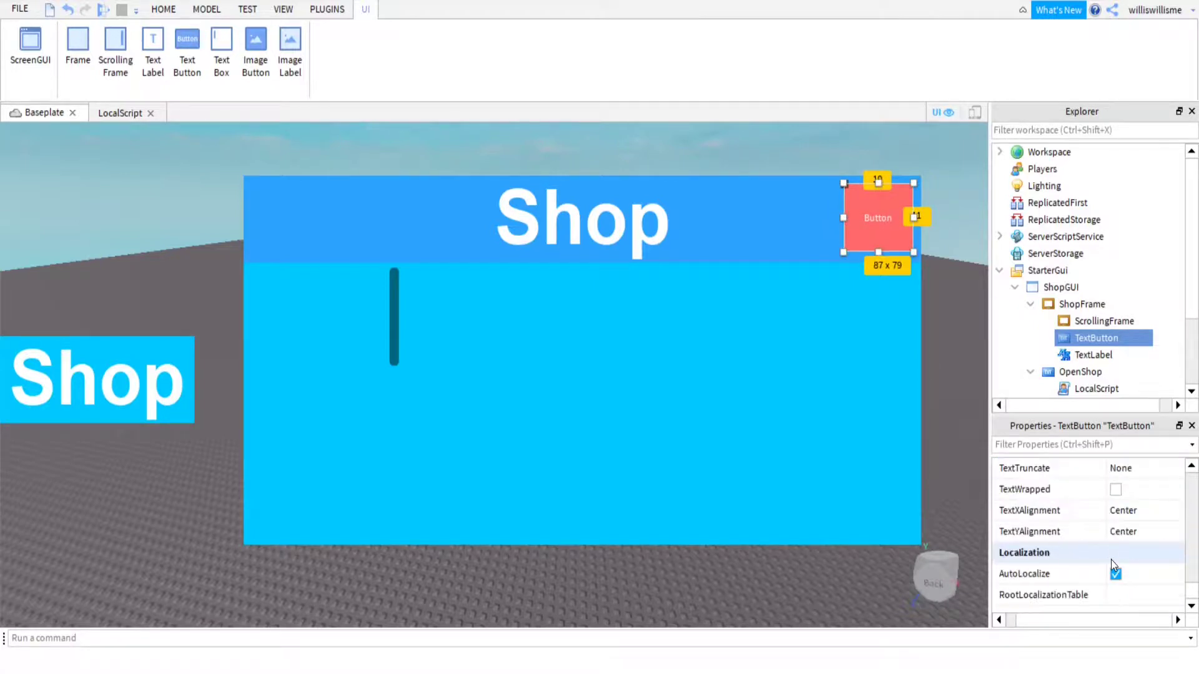
{"action": "scroll", "coordinate": [1114, 543], "scroll_direction": "up", "scroll_amount": 1}
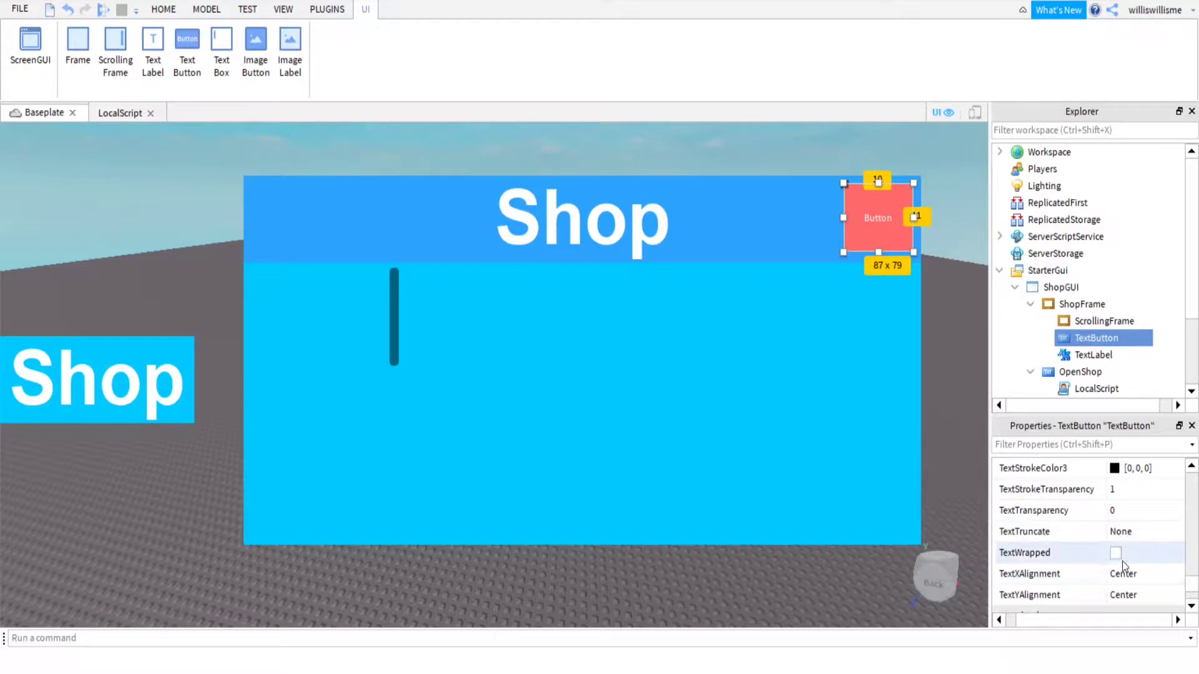
{"action": "scroll", "coordinate": [1122, 561], "scroll_direction": "up", "scroll_amount": 2}
{"action": "left_click", "coordinate": [1115, 554]}
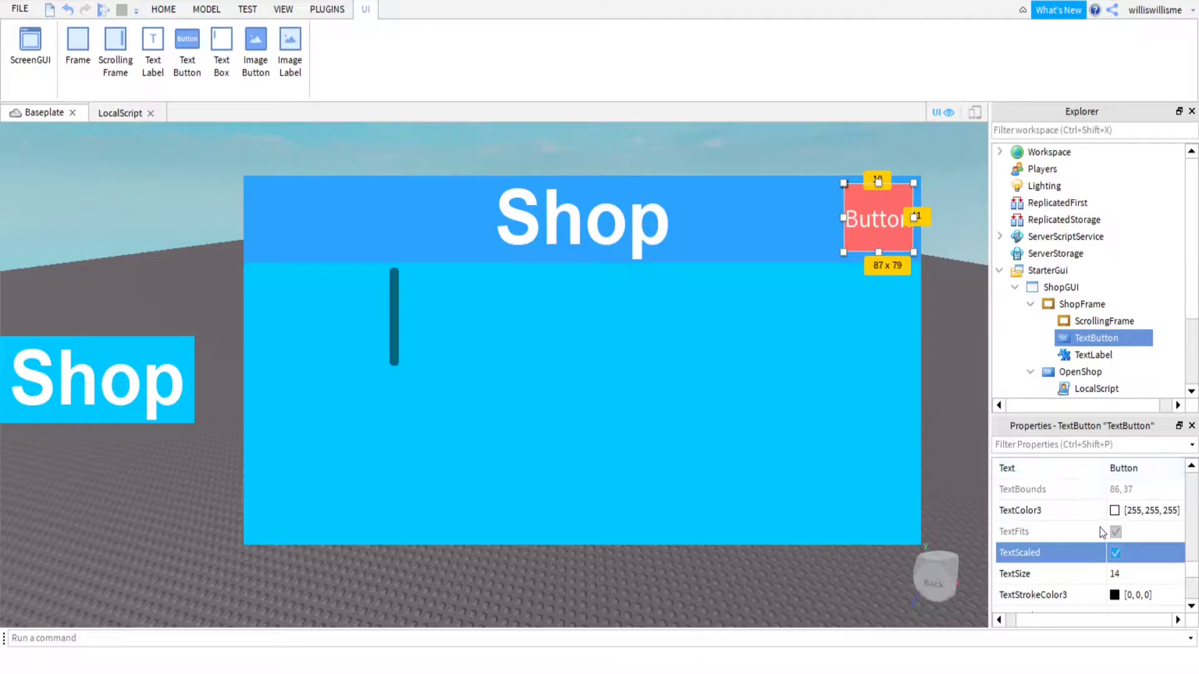
{"action": "left_click", "coordinate": [1121, 470]}
{"action": "type", "text": "X"}
{"action": "key", "text": "Return"}
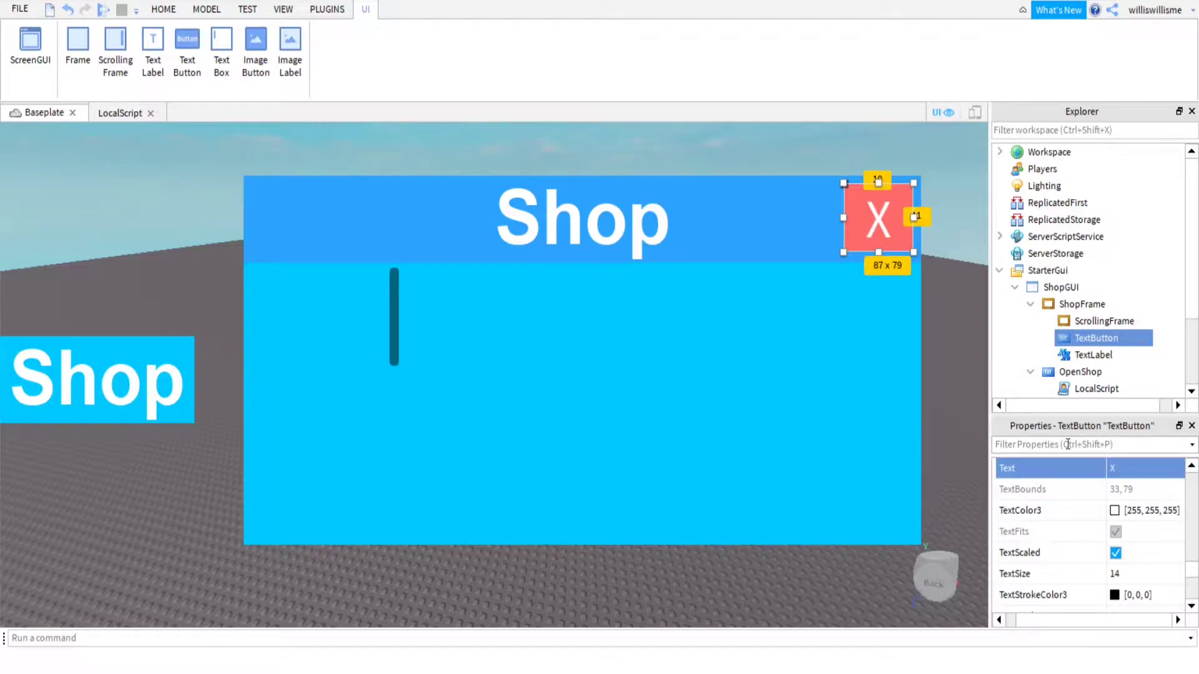
Step: Change the X button's font to ArialBold
{"action": "scroll", "coordinate": [1070, 501], "scroll_direction": "up", "scroll_amount": 1}
{"action": "left_click", "coordinate": [1139, 493]}
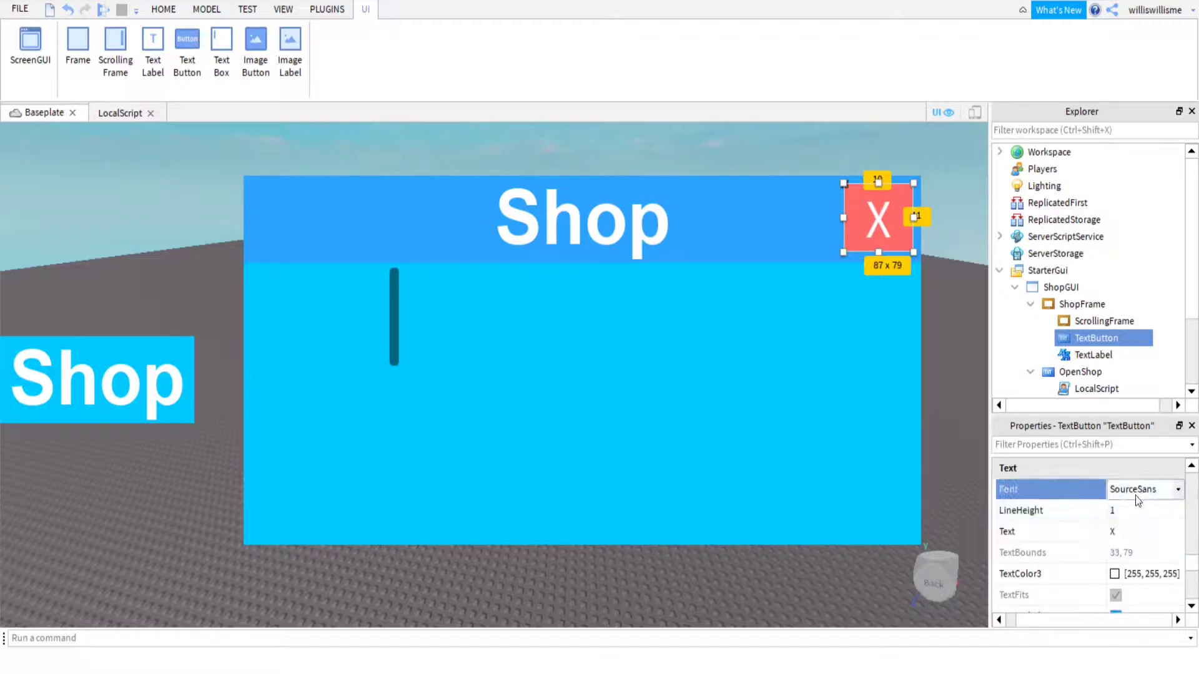
{"action": "left_click", "coordinate": [1135, 496]}
{"action": "scroll", "coordinate": [1135, 538], "scroll_direction": "up", "scroll_amount": 5}
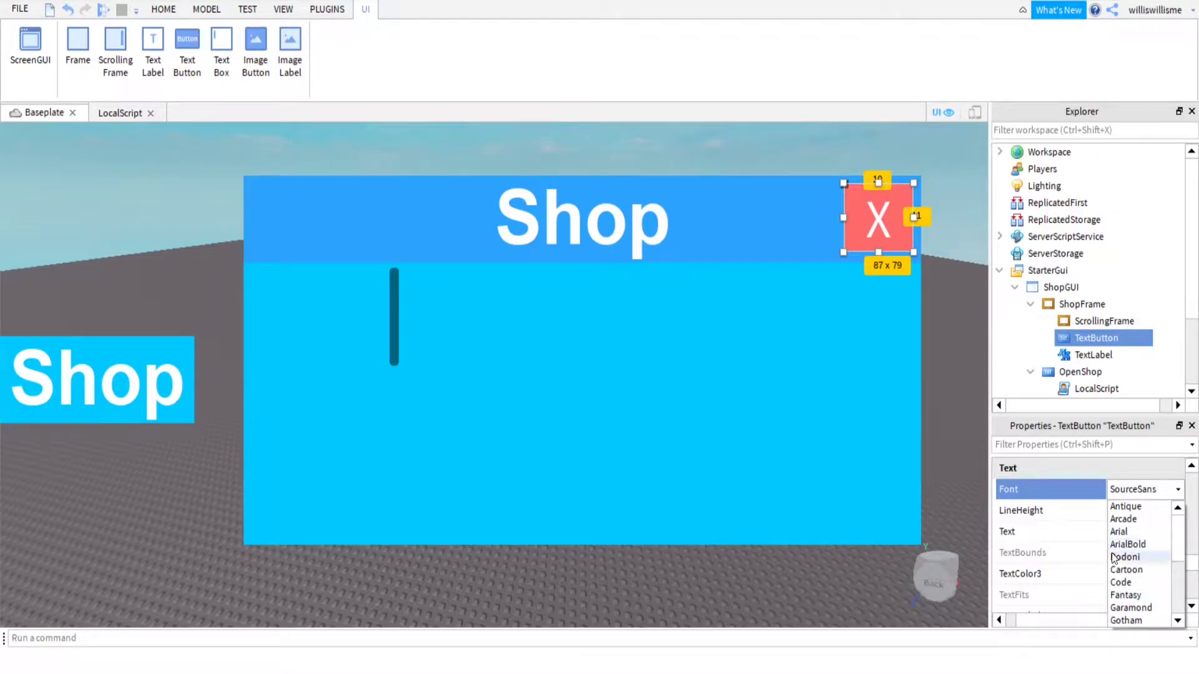
{"action": "left_click", "coordinate": [1122, 546]}
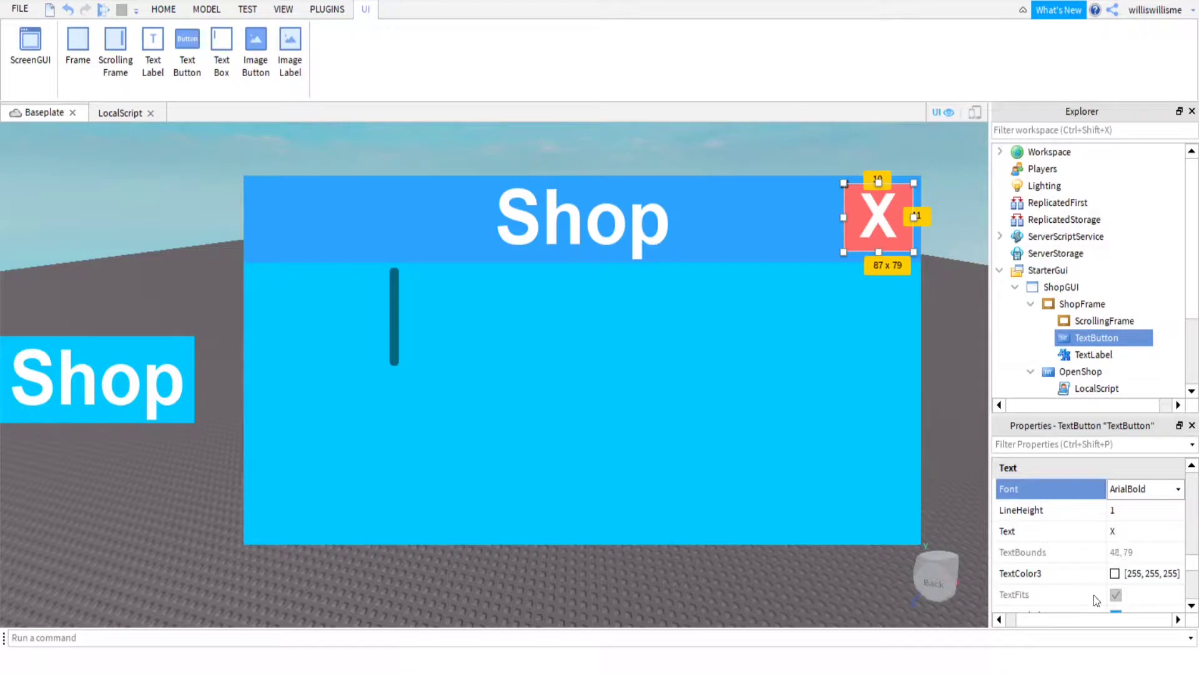
Step: Add a LocalScript to the X button and paste a click handler that hides ShopFrame
{"action": "mouse_move", "coordinate": [1125, 337]}
{"action": "left_click", "coordinate": [1132, 339]}
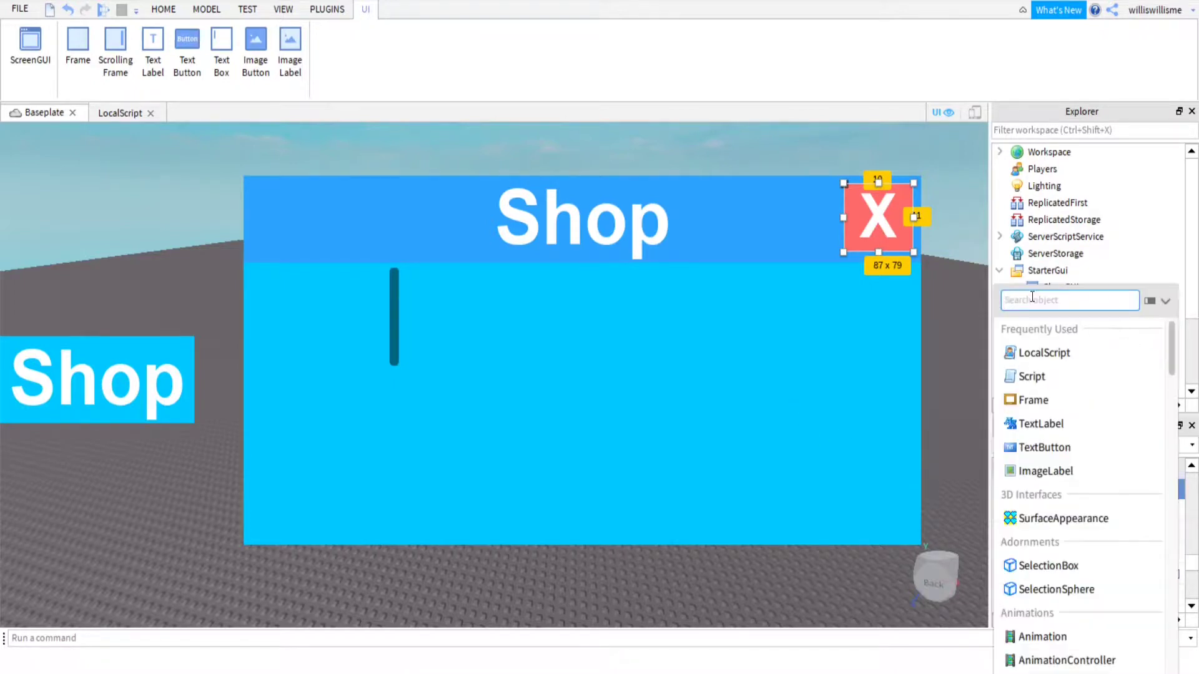
{"action": "left_click", "coordinate": [1062, 354]}
{"action": "left_click_drag", "start_coordinate": [375, 146], "coordinate": [32, 115]}
{"action": "type", "text": "script.Parent.MouseButton1Click:Connect(function() \tscript.Parent.Parent.Parent.ShopFrame.Visible = false end)"}
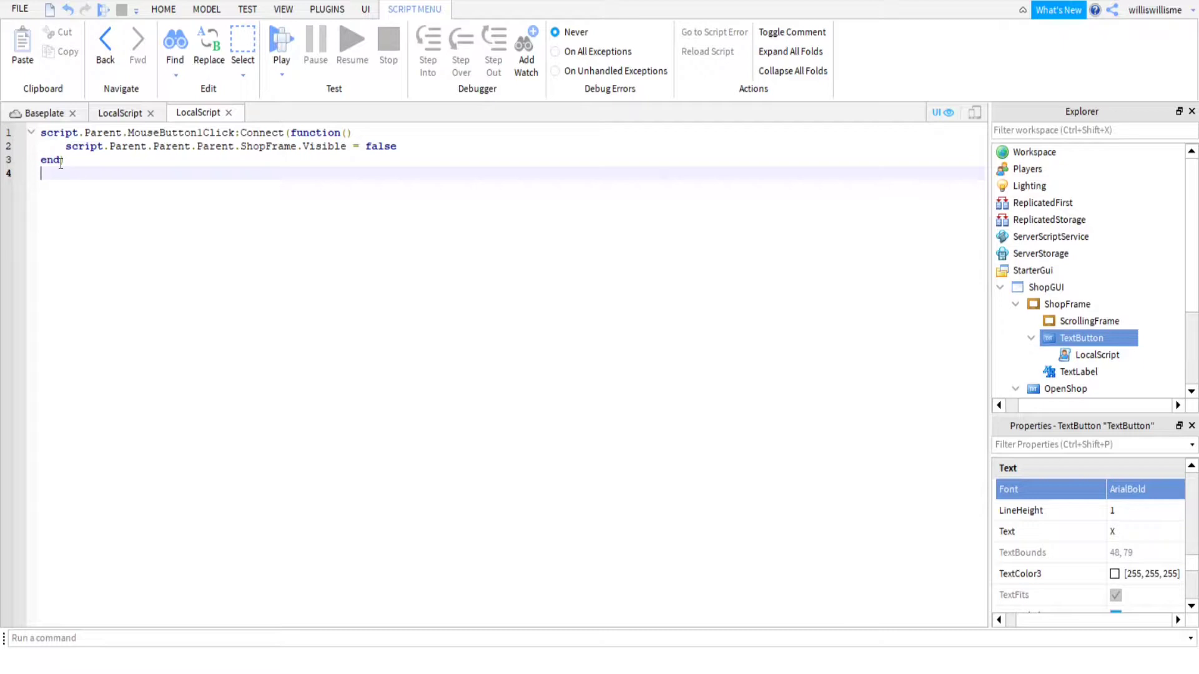
Step: Rename the X button to CloseShop and return to the Baseplate view
{"action": "left_click", "coordinate": [1061, 342]}
{"action": "right_click", "coordinate": [1062, 340]}
{"action": "key", "text": "Escape"}
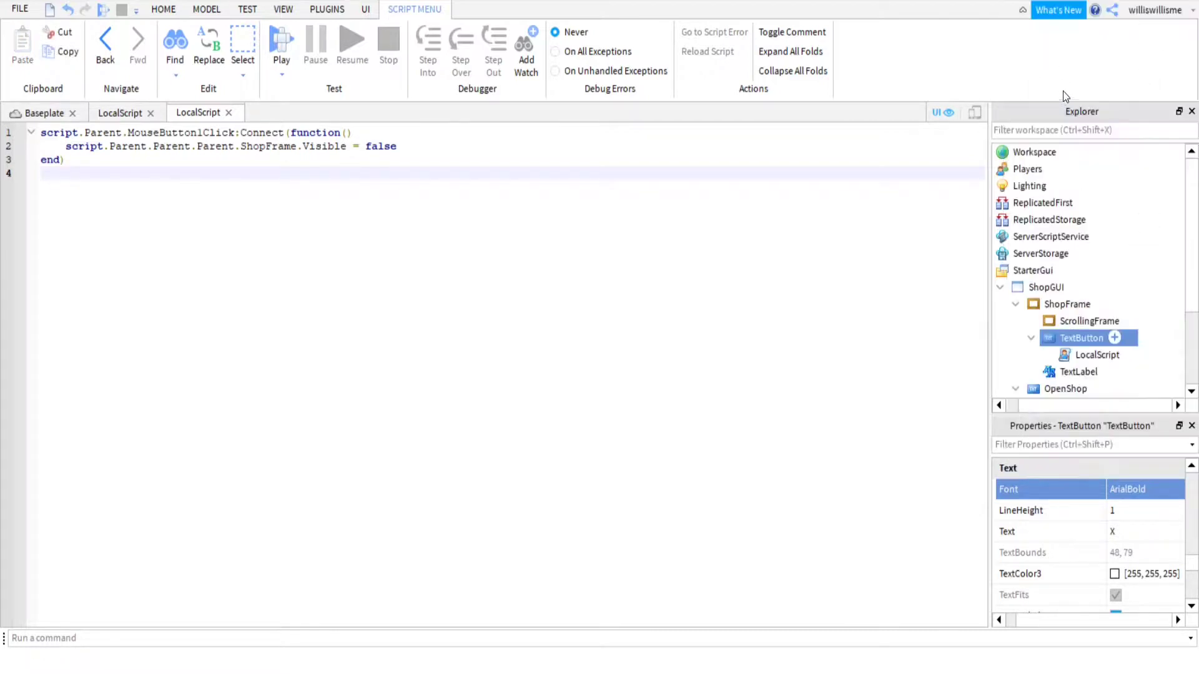
{"action": "right_click", "coordinate": [1078, 339]}
{"action": "left_click", "coordinate": [1071, 81]}
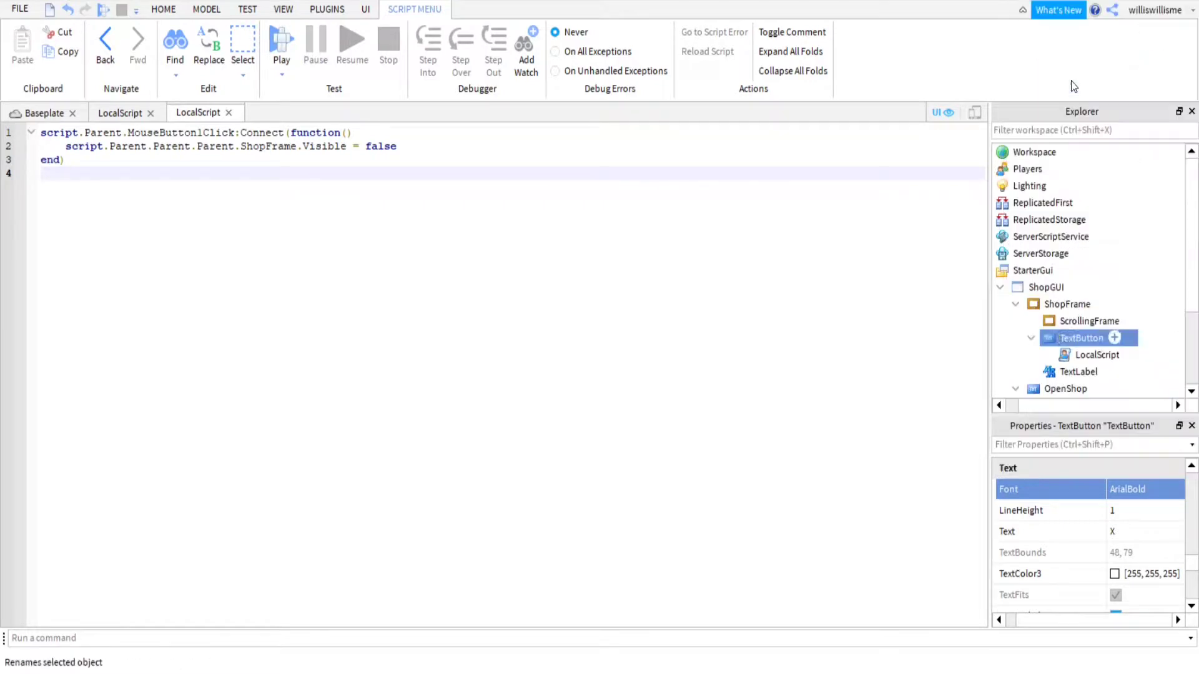
{"action": "type", "text": "CloseS"}
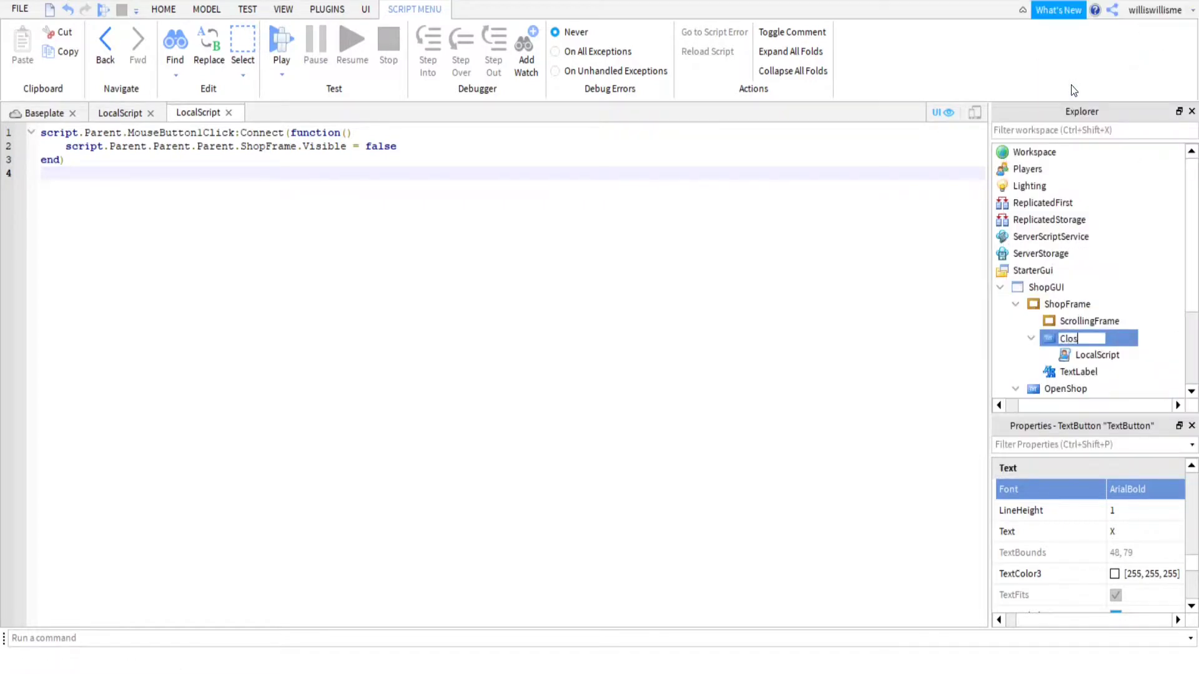
{"action": "type", "text": "op"}
{"action": "key", "text": "Return"}
{"action": "left_click", "coordinate": [48, 119]}
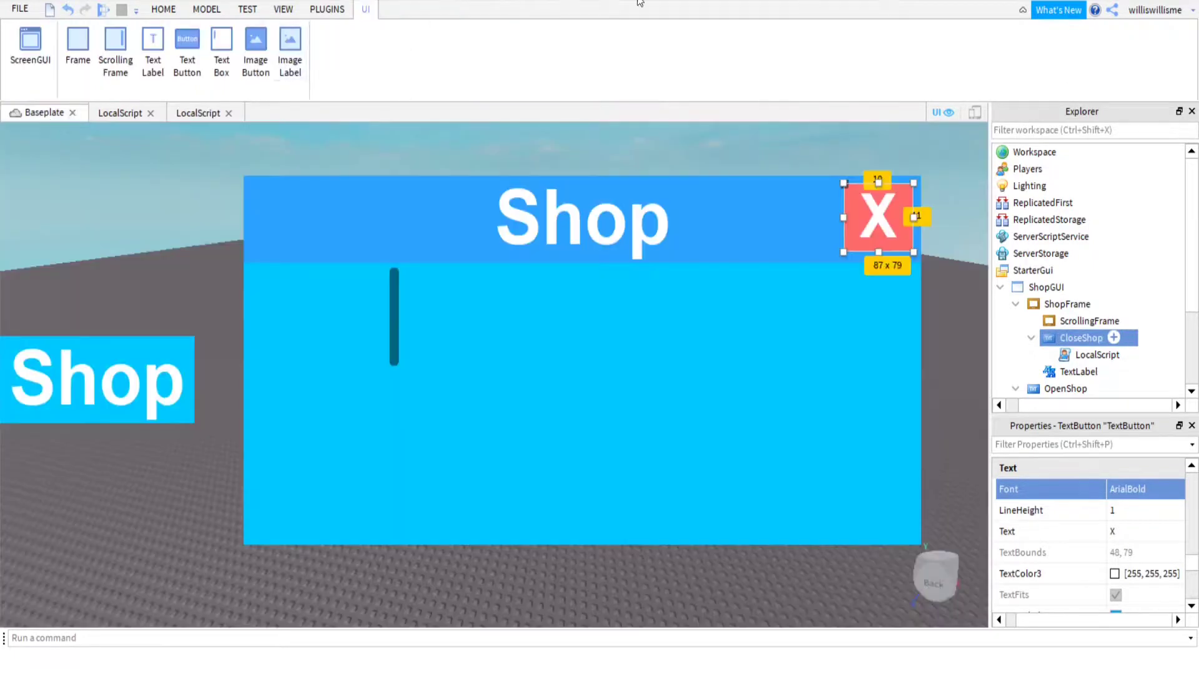
{"action": "left_click", "coordinate": [164, 9]}
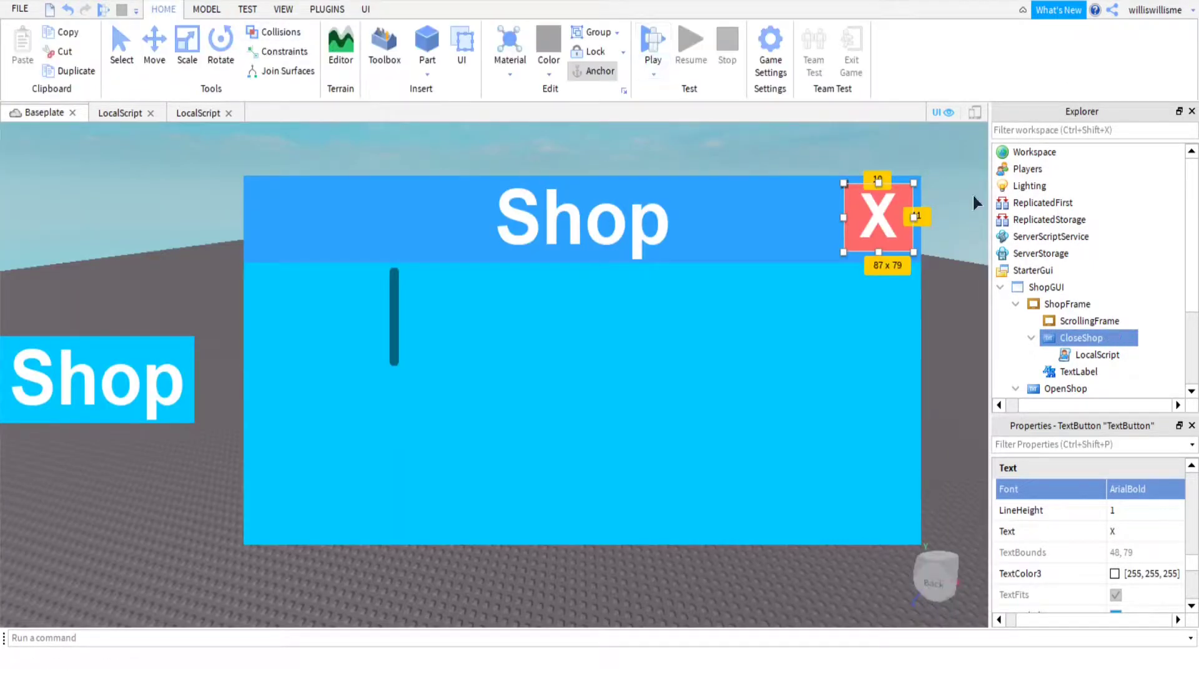
Step: Uncheck ShopFrame's Visible property so the shop starts hidden
{"action": "left_click", "coordinate": [1012, 305]}
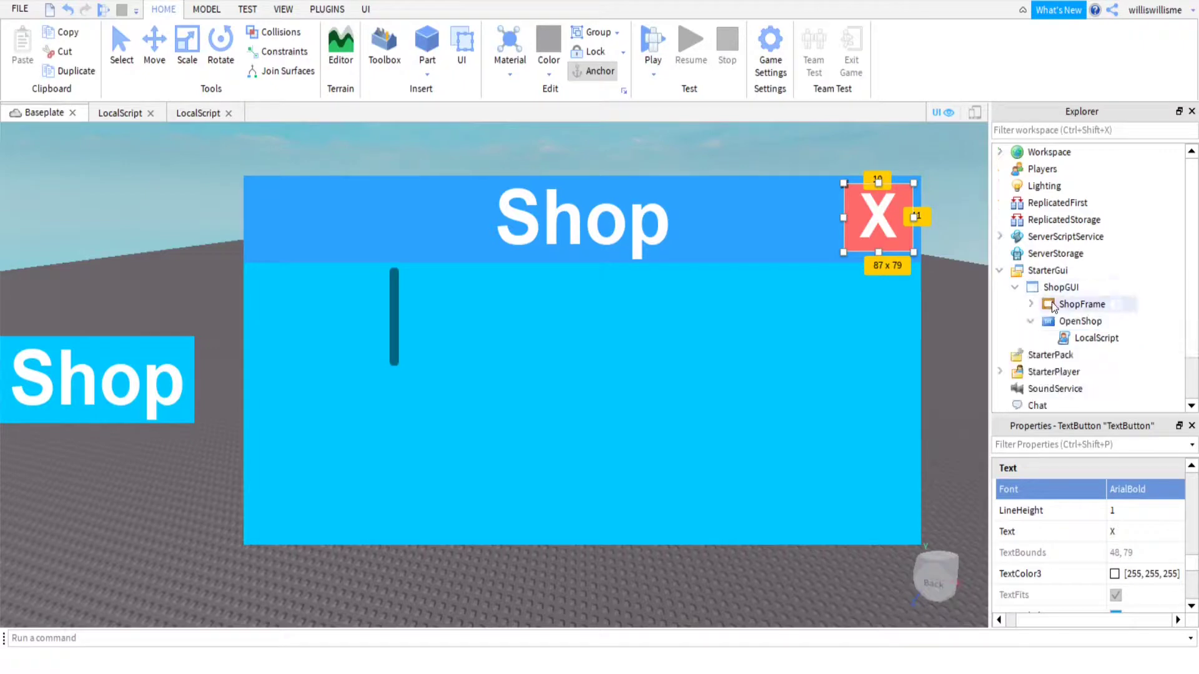
{"action": "left_click", "coordinate": [1031, 321]}
{"action": "left_click", "coordinate": [1049, 305]}
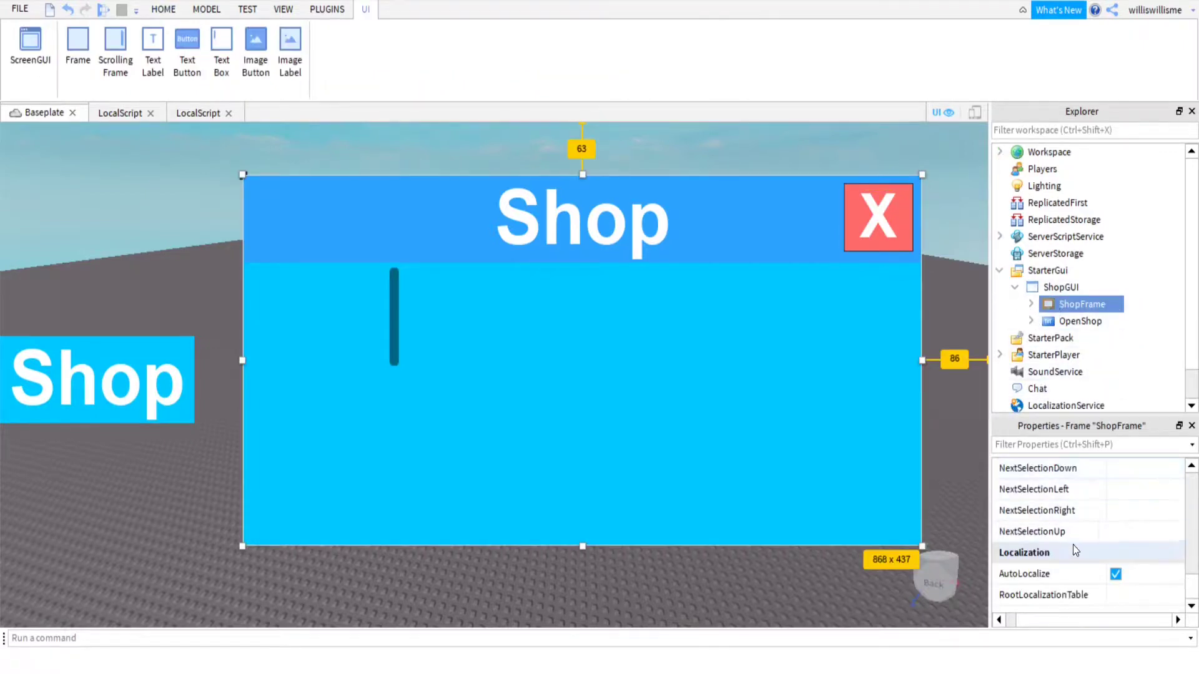
{"action": "scroll", "coordinate": [1137, 567], "scroll_direction": "up", "scroll_amount": 5}
{"action": "scroll", "coordinate": [1138, 567], "scroll_direction": "up", "scroll_amount": 5}
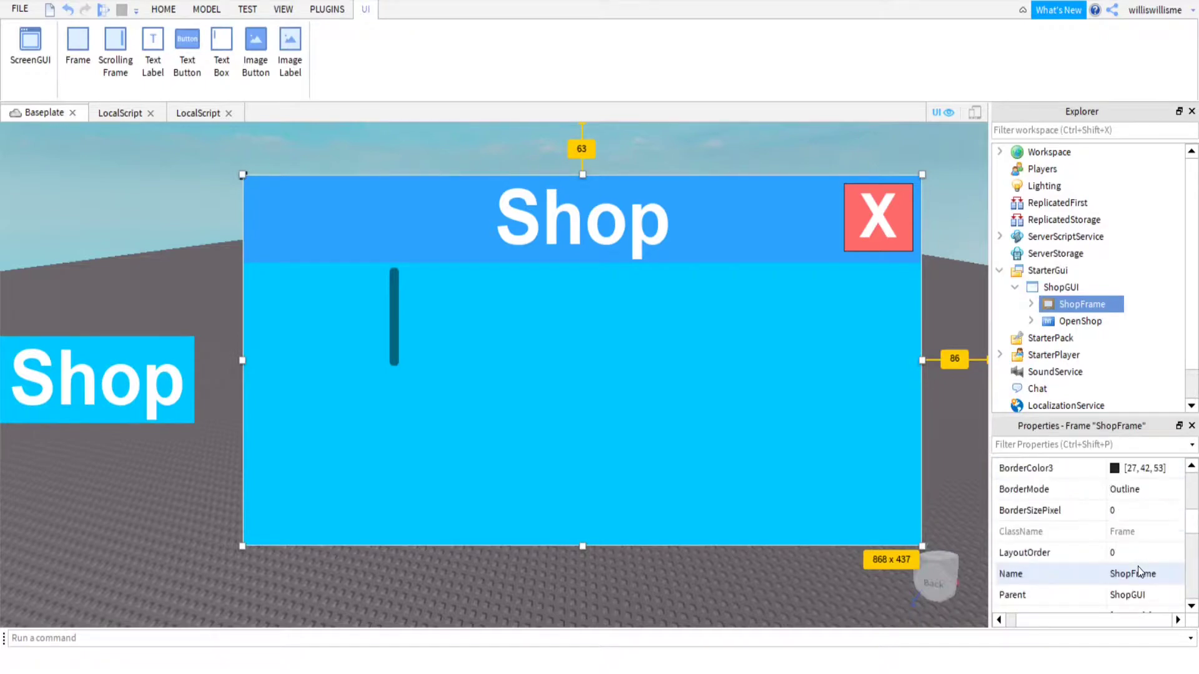
{"action": "scroll", "coordinate": [1138, 567], "scroll_direction": "down", "scroll_amount": 4}
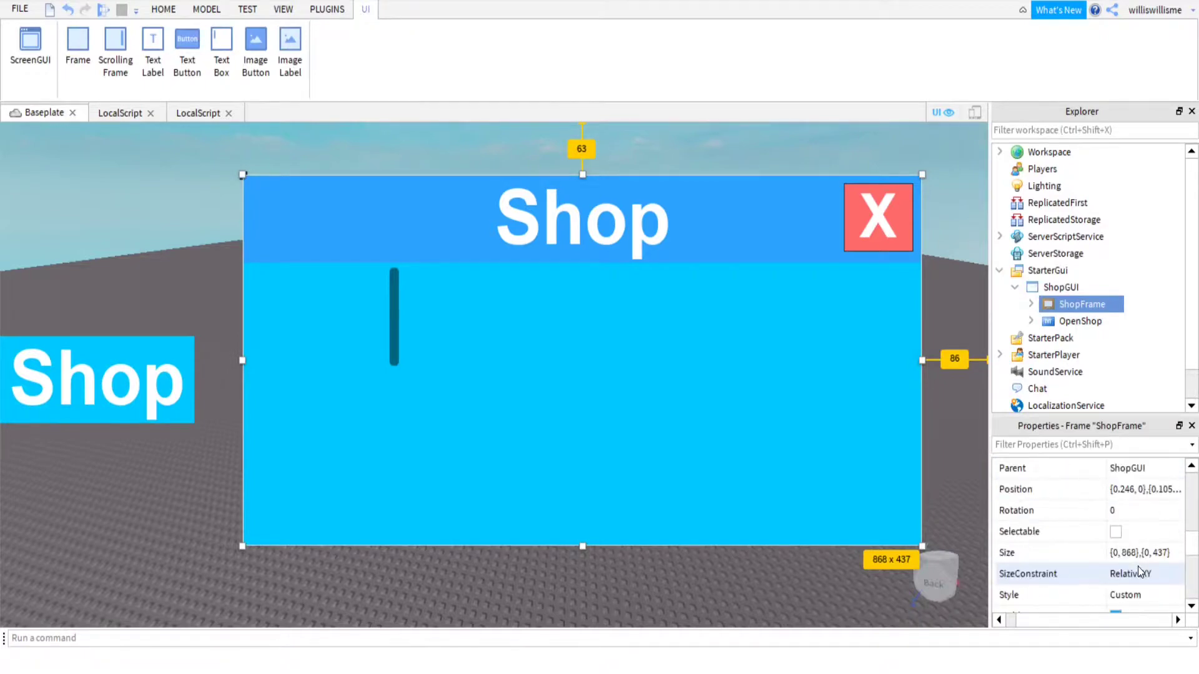
{"action": "scroll", "coordinate": [1138, 567], "scroll_direction": "down", "scroll_amount": 1}
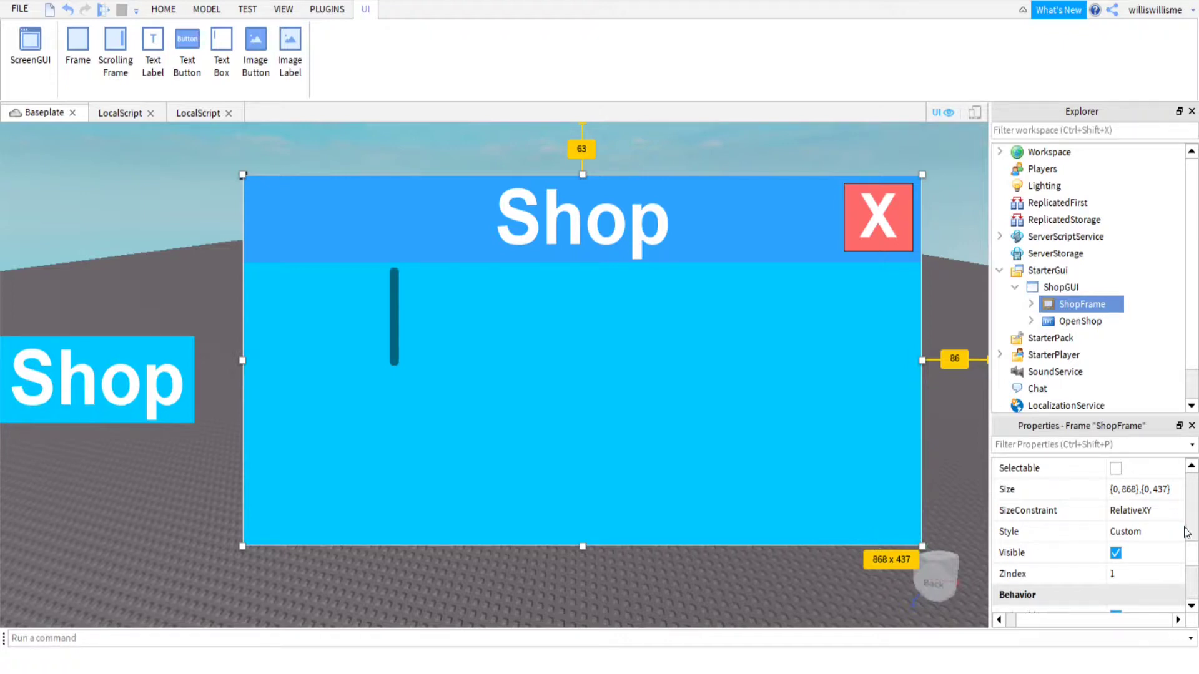
{"action": "left_click", "coordinate": [1044, 291]}
{"action": "left_click", "coordinate": [1055, 308]}
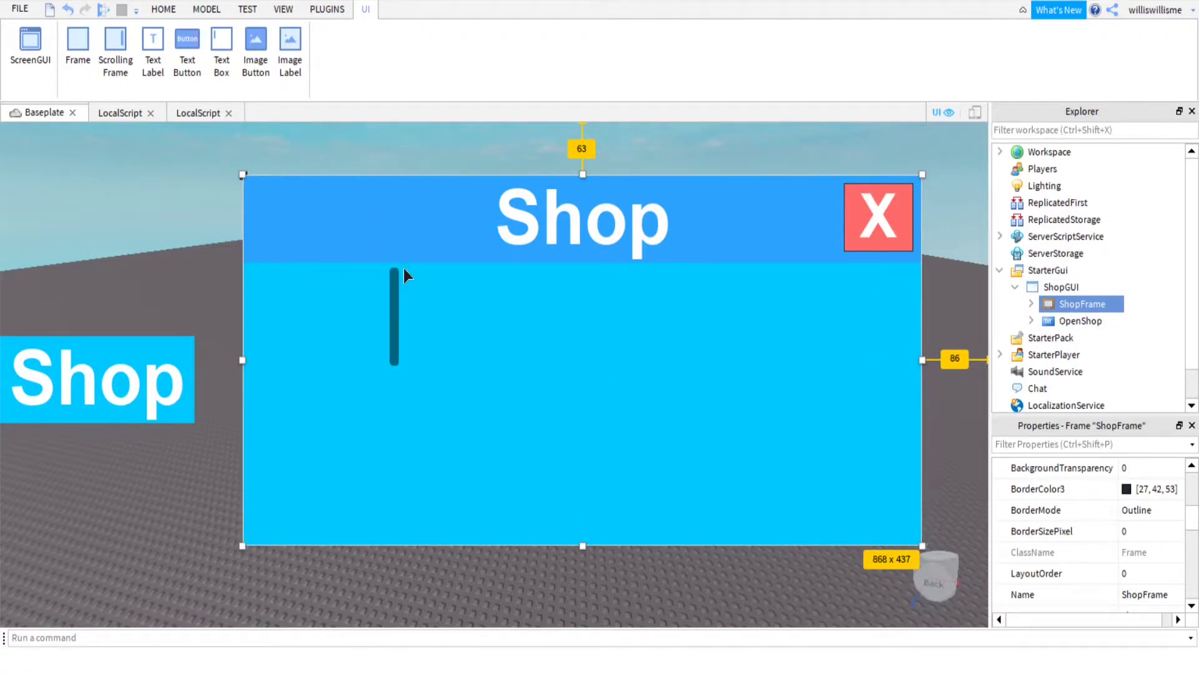
{"action": "scroll", "coordinate": [1118, 559], "scroll_direction": "down", "scroll_amount": 5}
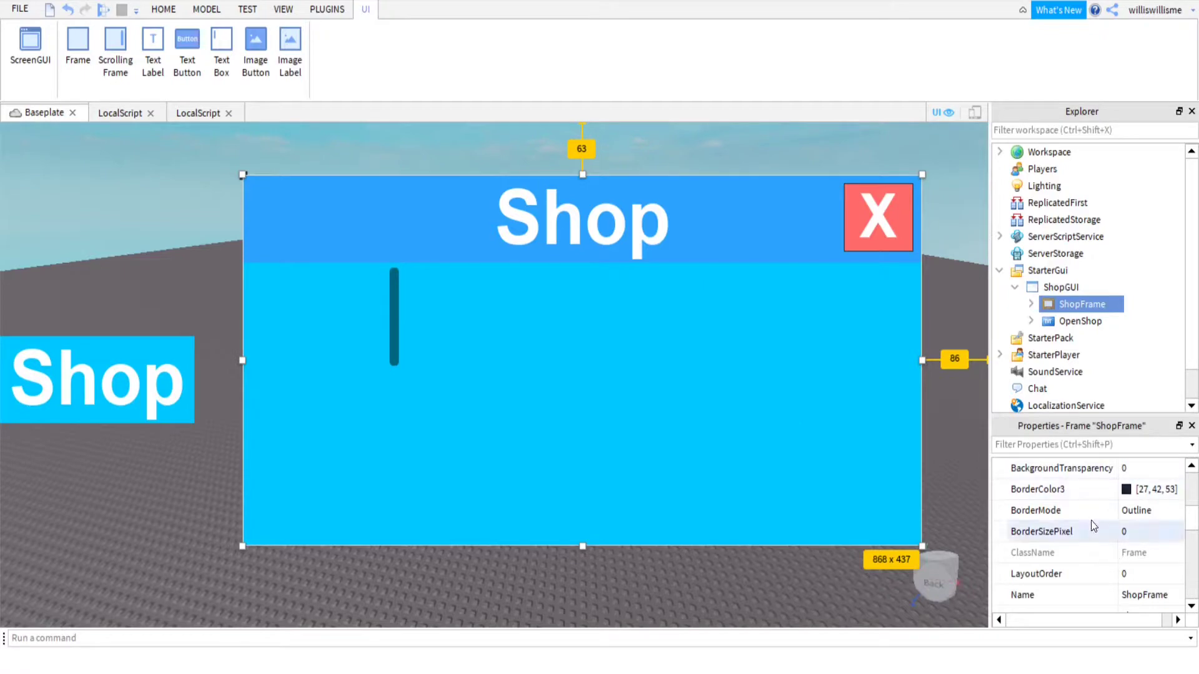
{"action": "scroll", "coordinate": [1111, 566], "scroll_direction": "down", "scroll_amount": 3}
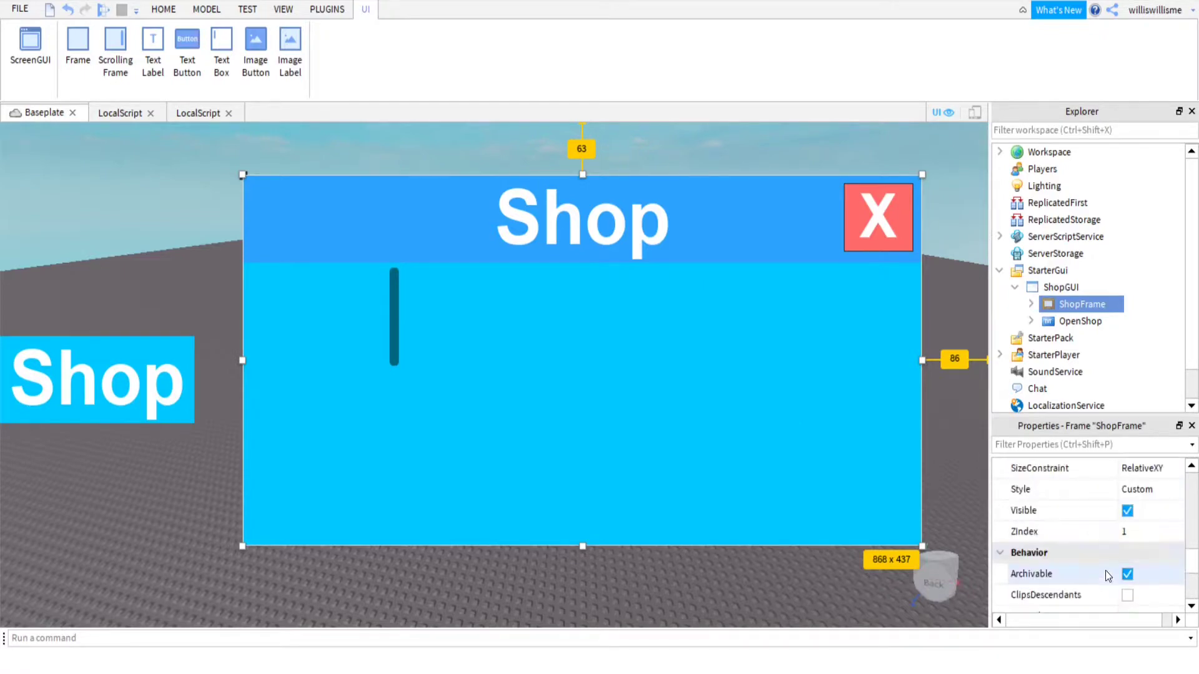
{"action": "left_click", "coordinate": [1127, 512]}
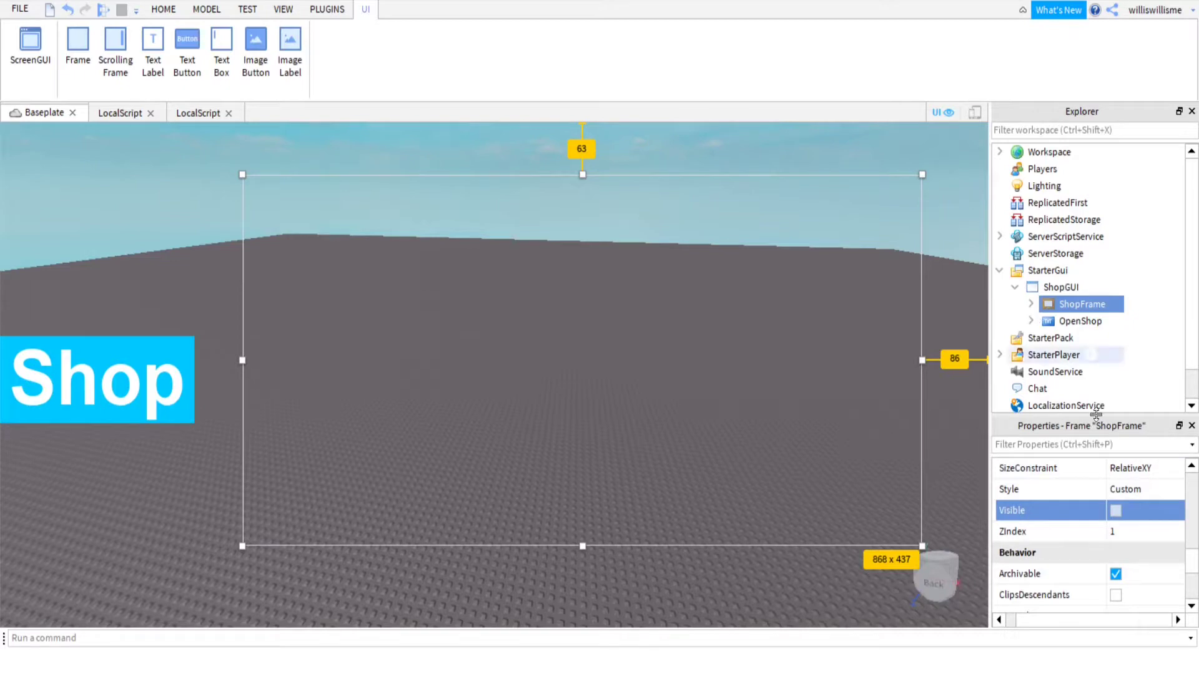
Step: Check the CloseShop button in the Explorer tree, then start a play test with F5
{"action": "left_click", "coordinate": [1031, 304]}
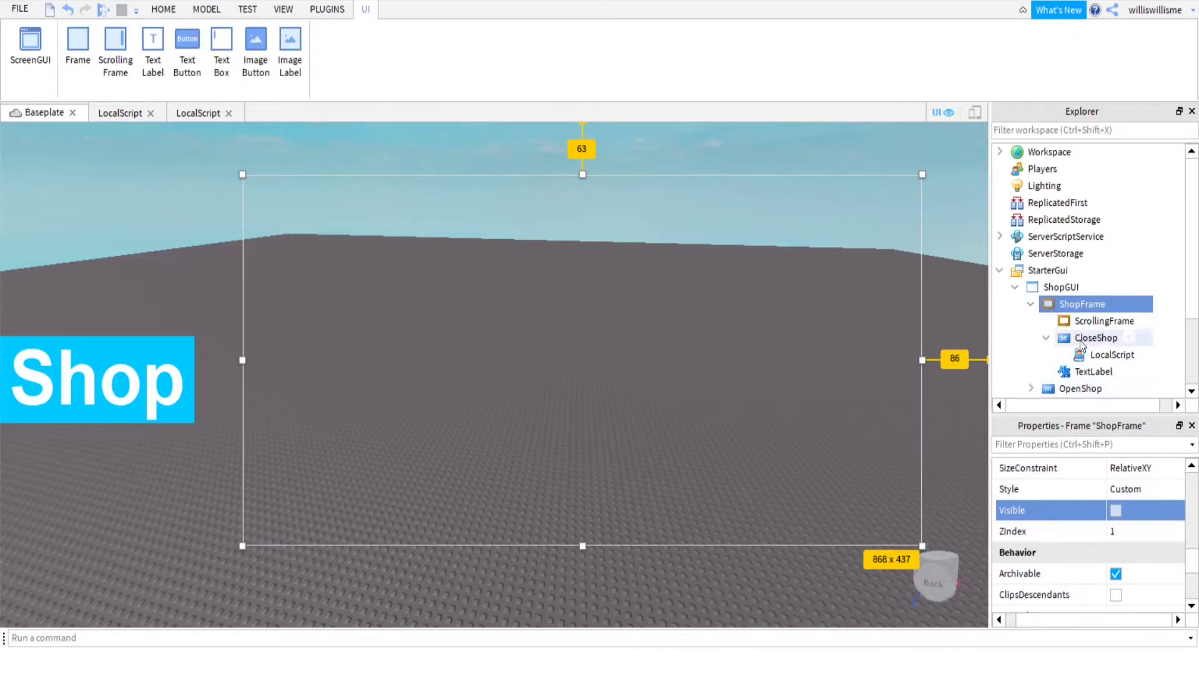
{"action": "left_click", "coordinate": [1080, 340]}
{"action": "left_click", "coordinate": [1031, 338]}
{"action": "scroll", "coordinate": [1071, 553], "scroll_direction": "down", "scroll_amount": 2}
{"action": "scroll", "coordinate": [1127, 508], "scroll_direction": "up", "scroll_amount": 3}
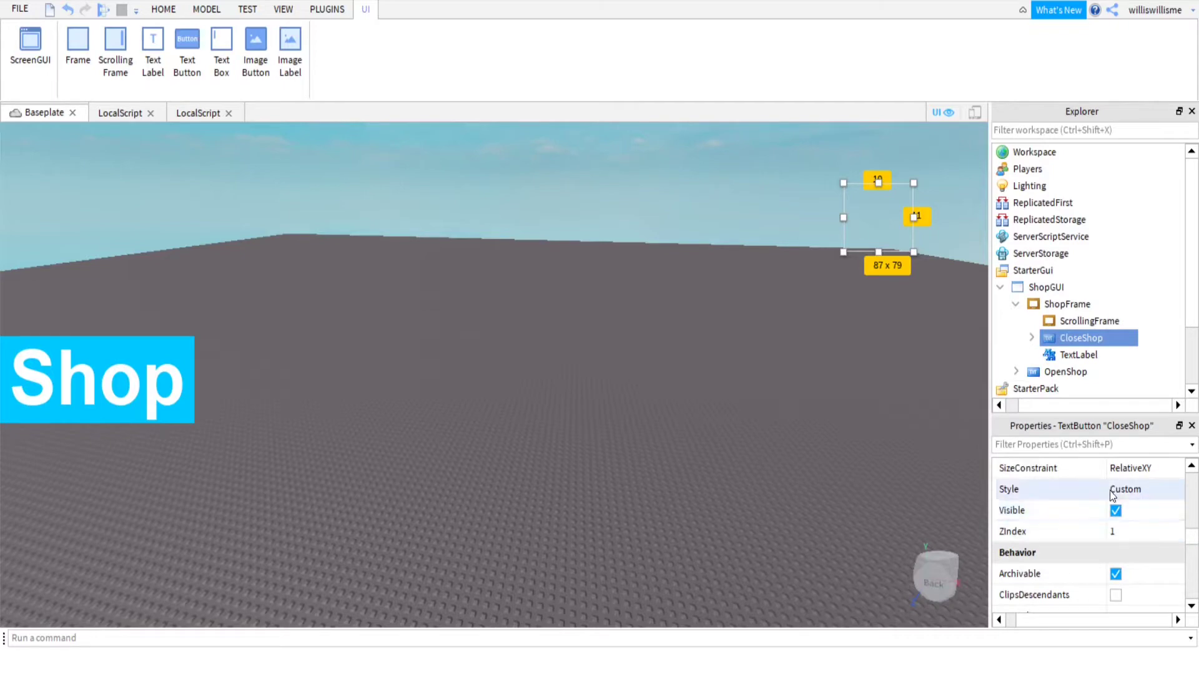
{"action": "scroll", "coordinate": [1122, 531], "scroll_direction": "up", "scroll_amount": 1}
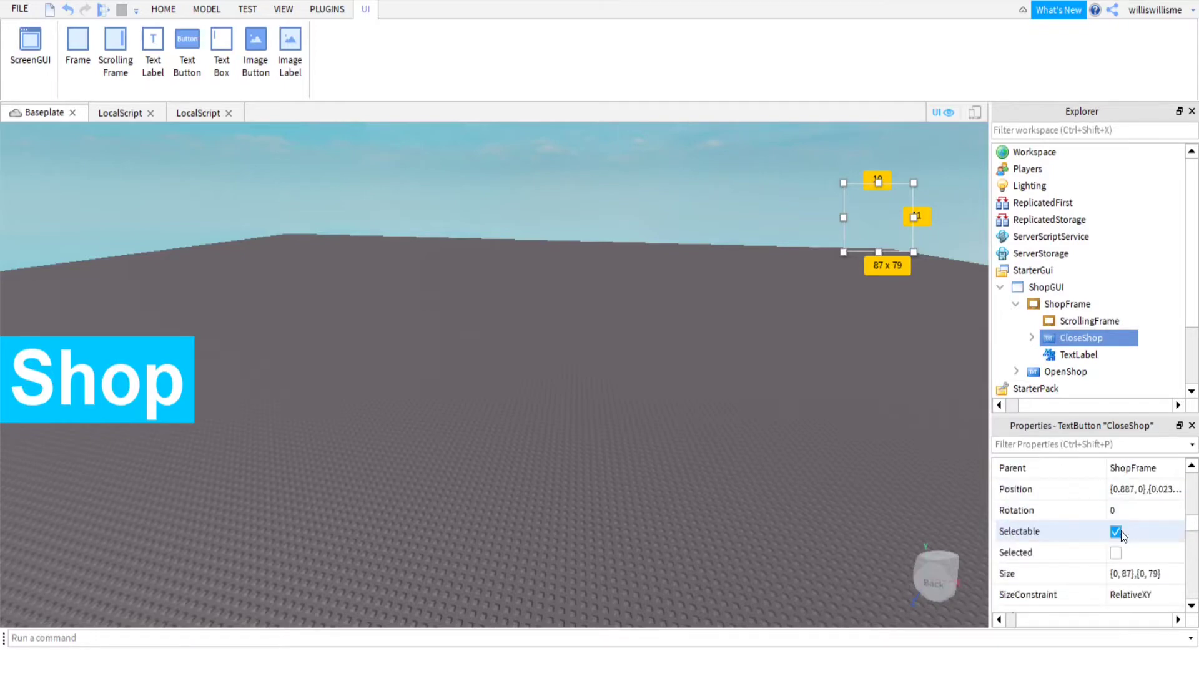
{"action": "key", "text": "F5"}
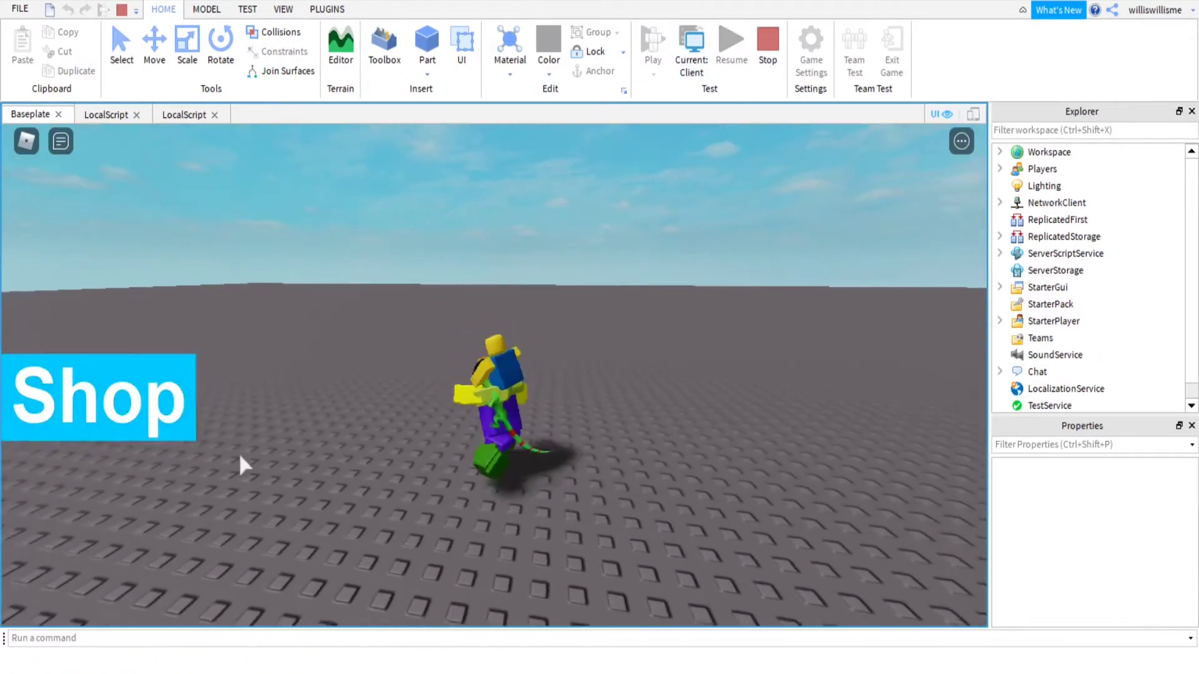
Step: Open the shop with the Shop button, close it with the red X, then reopen it
{"action": "left_click", "coordinate": [101, 378]}
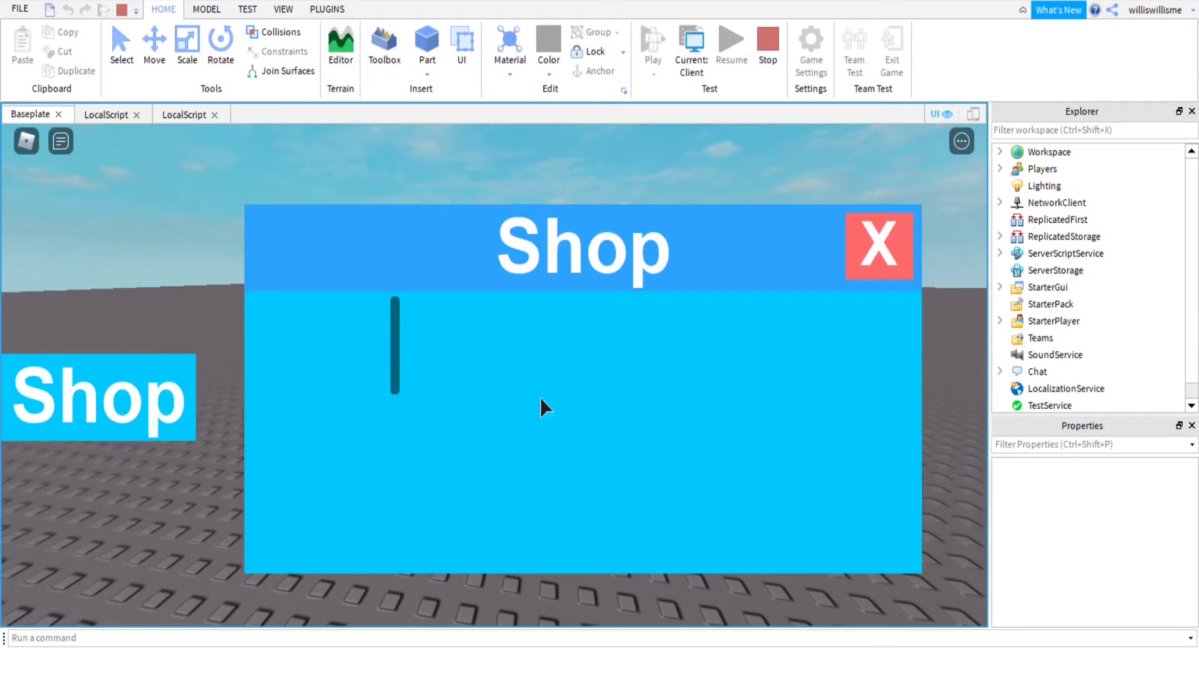
{"action": "scroll", "coordinate": [387, 426], "scroll_direction": "down", "scroll_amount": 5}
{"action": "scroll", "coordinate": [584, 406], "scroll_direction": "up", "scroll_amount": 5}
{"action": "left_click", "coordinate": [854, 247]}
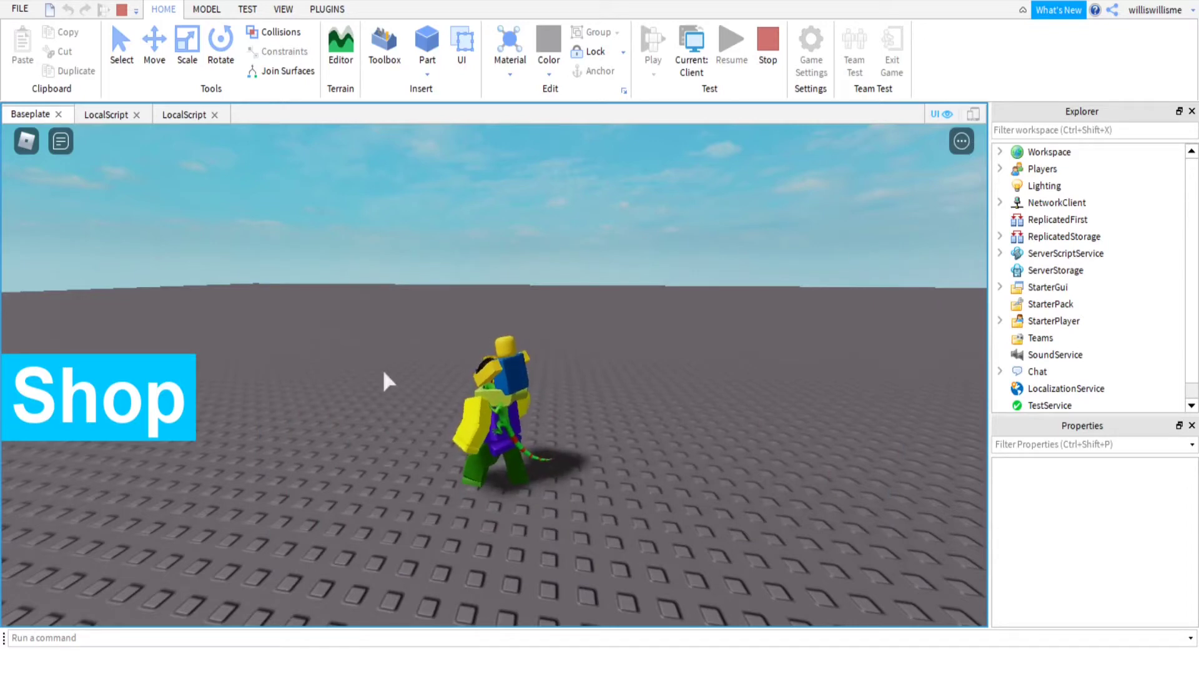
{"action": "left_click", "coordinate": [141, 395]}
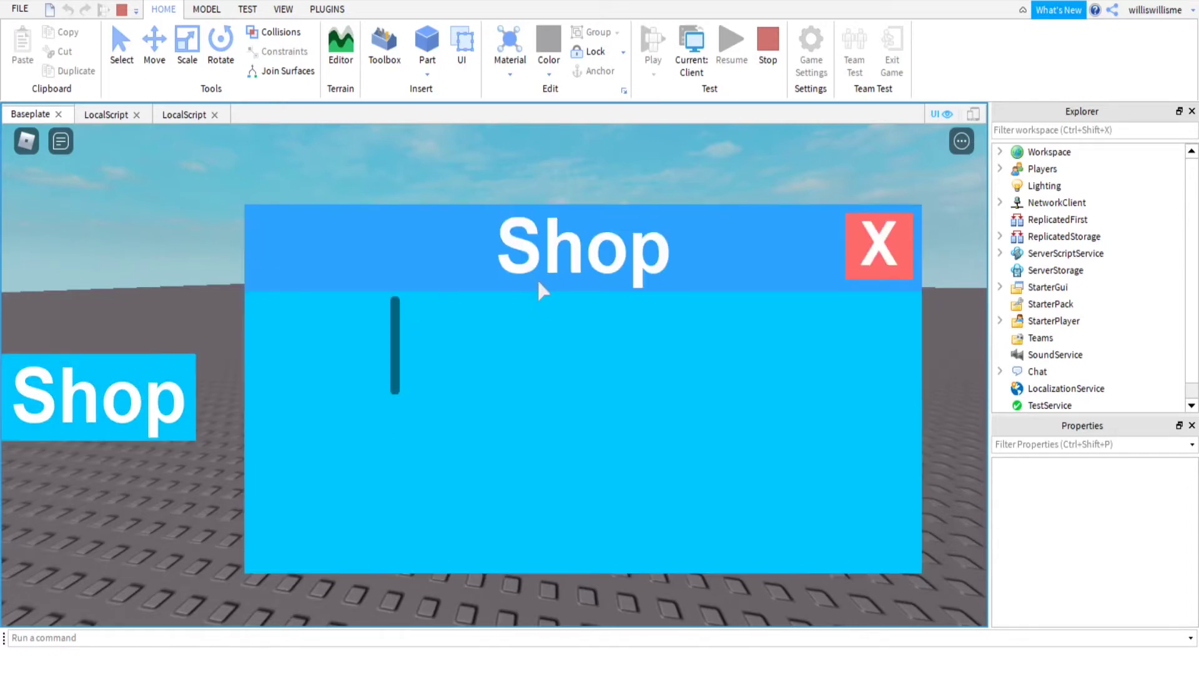